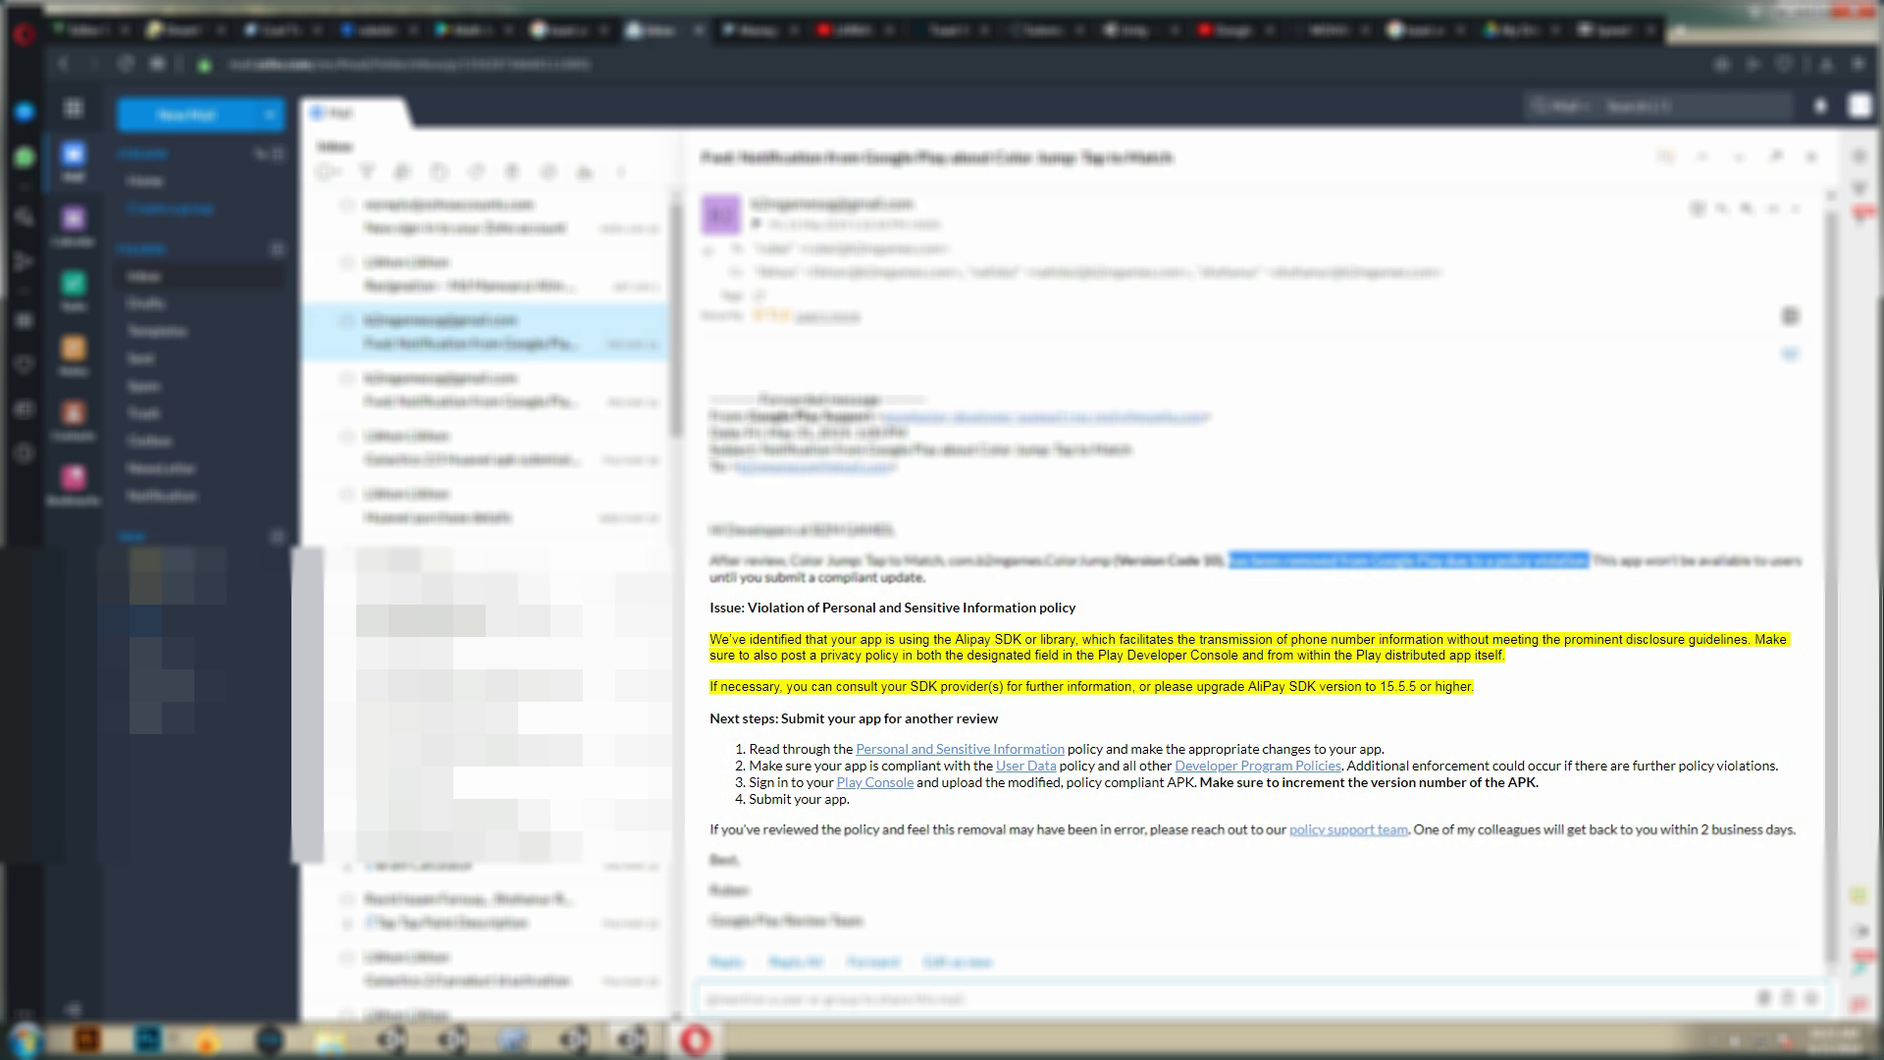
# Review the Color Jump removal email's advice about upgrading the Alipay SDK.
pyautogui.click(1589, 564)
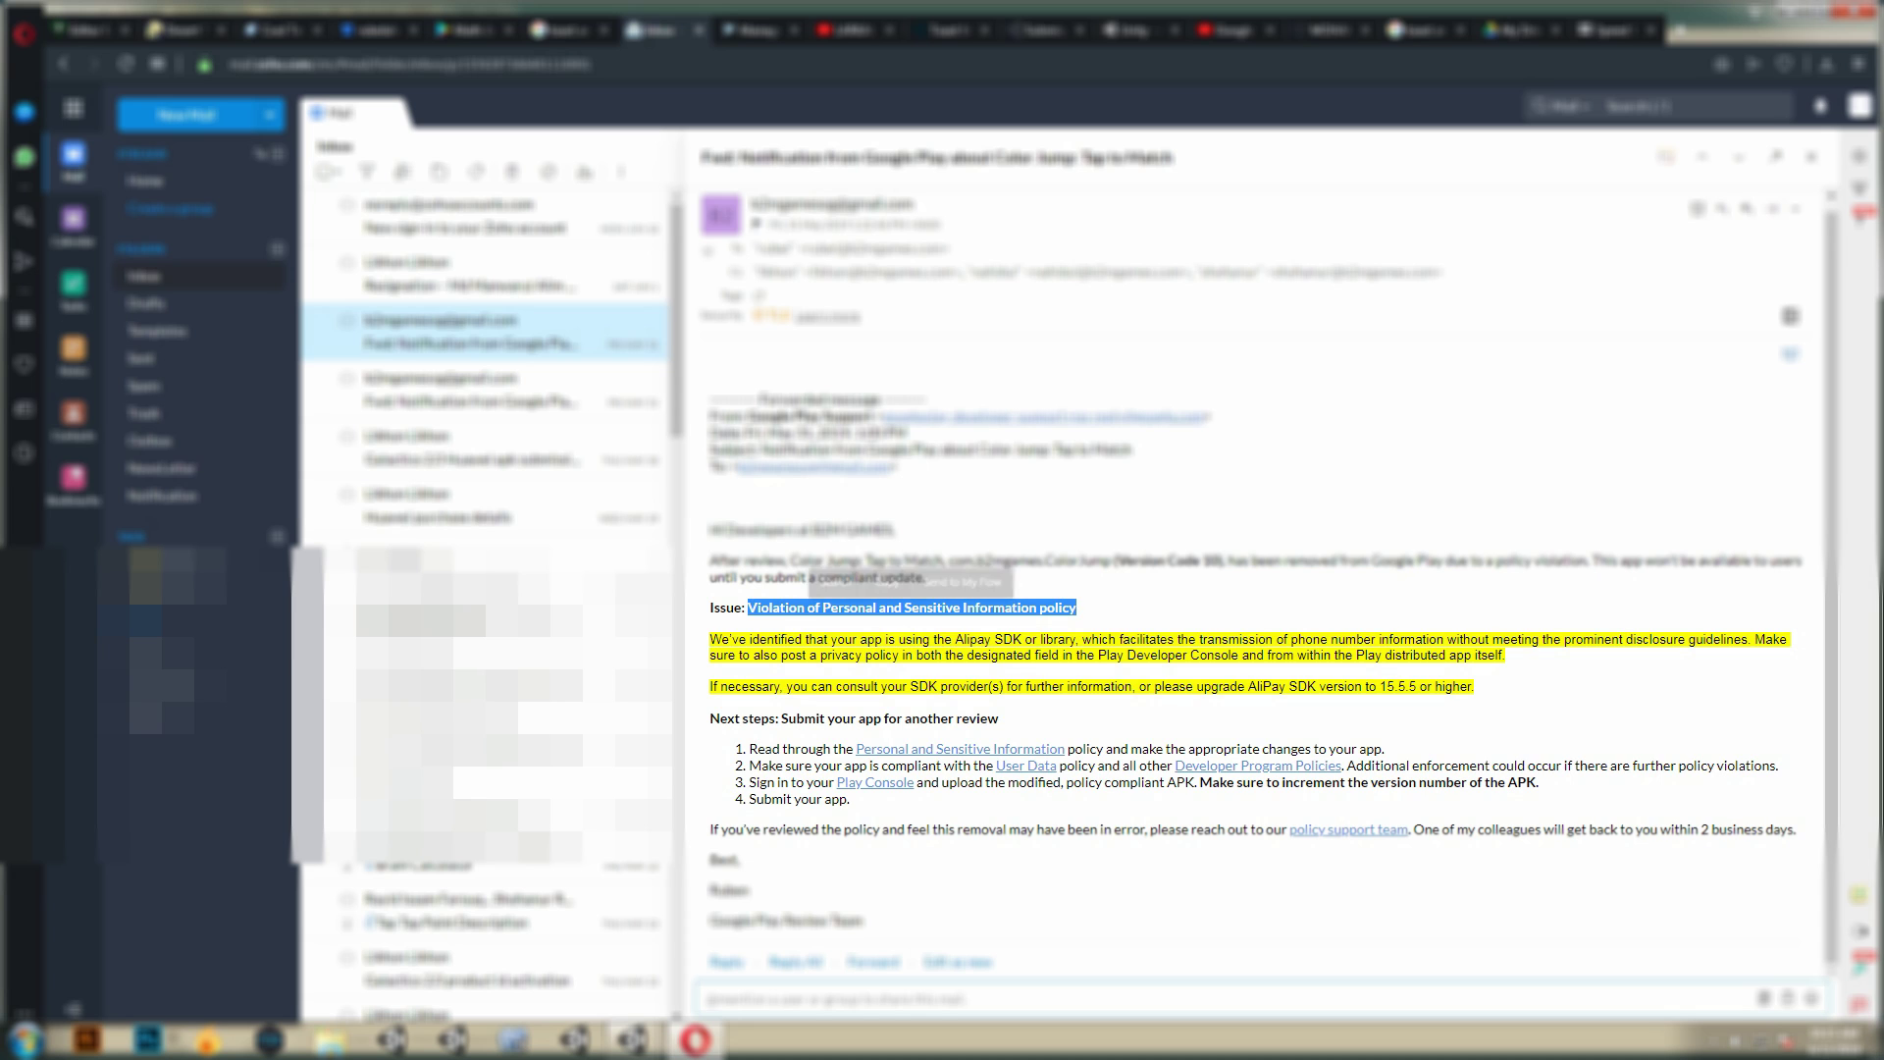
pyautogui.moveTo(710, 639); pyautogui.dragTo(1750, 639)
pyautogui.click(1205, 616)
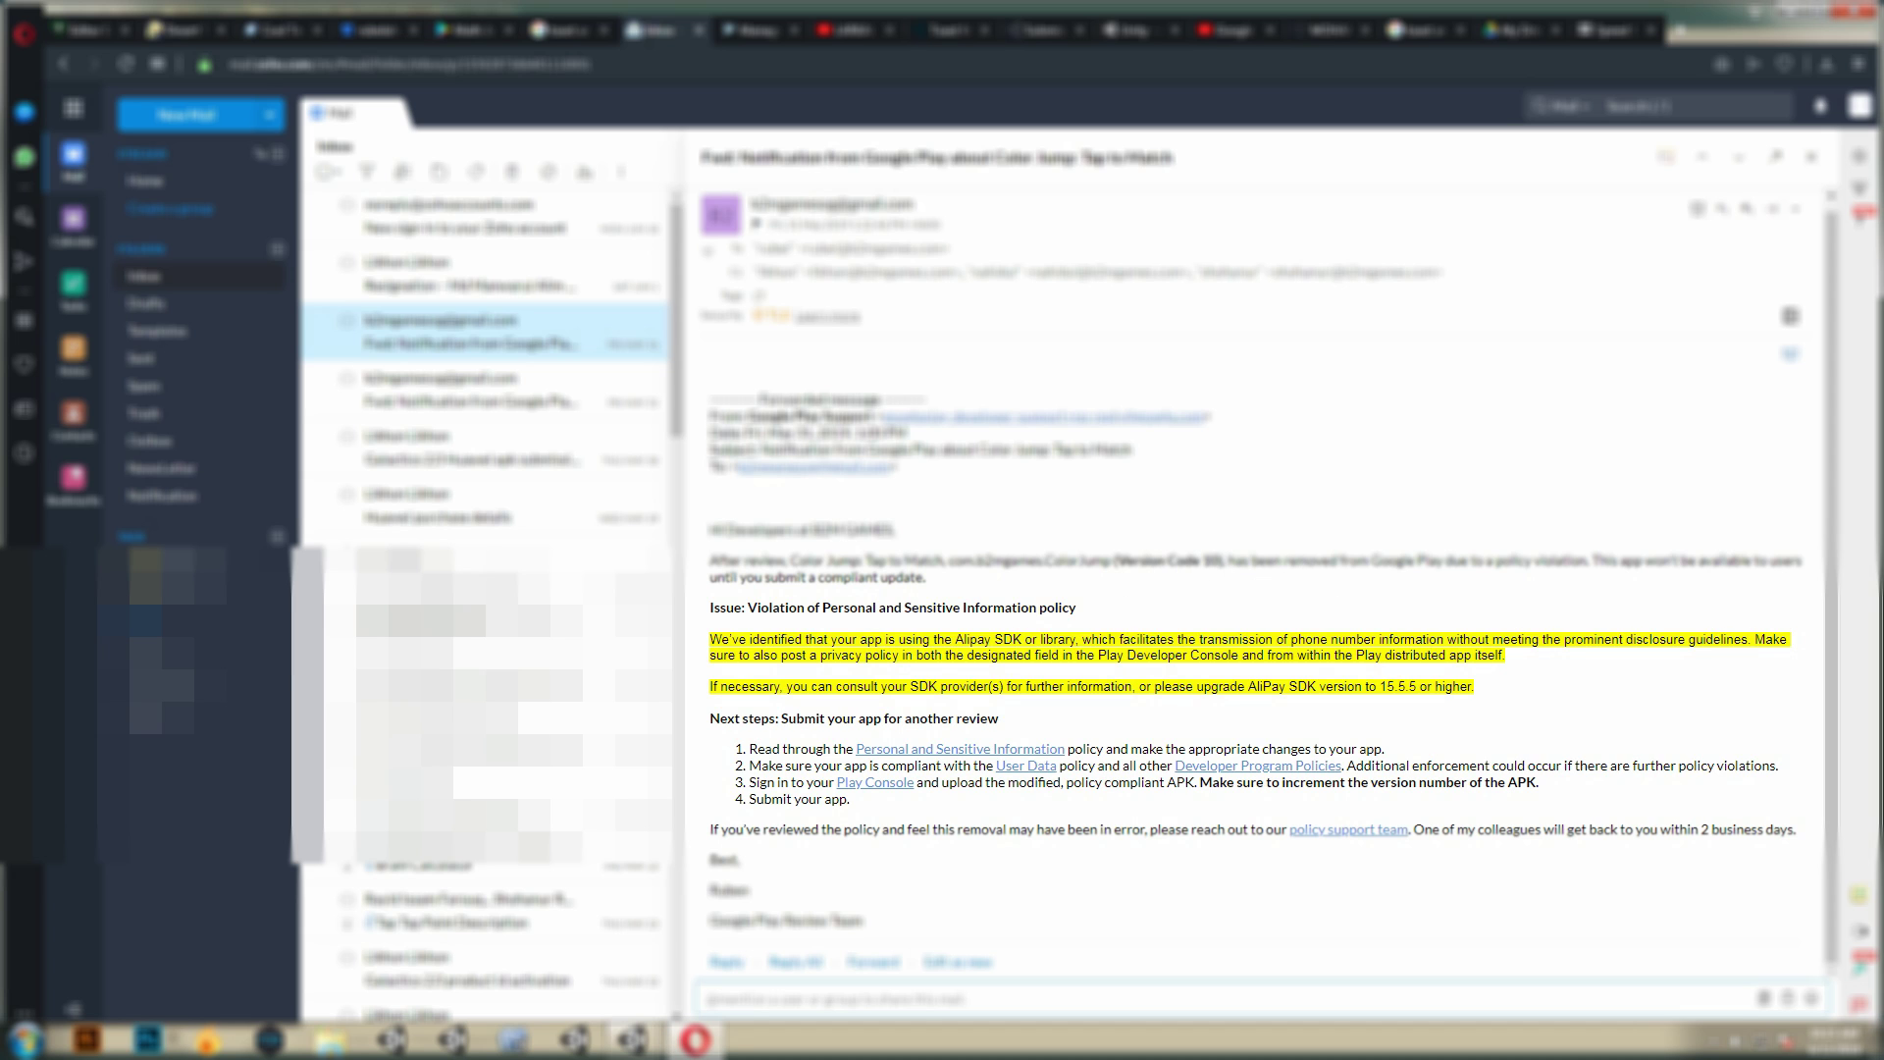
pyautogui.moveTo(786, 686); pyautogui.dragTo(1475, 686)
pyautogui.click(1475, 686)
pyautogui.moveTo(955, 639); pyautogui.dragTo(1024, 639)
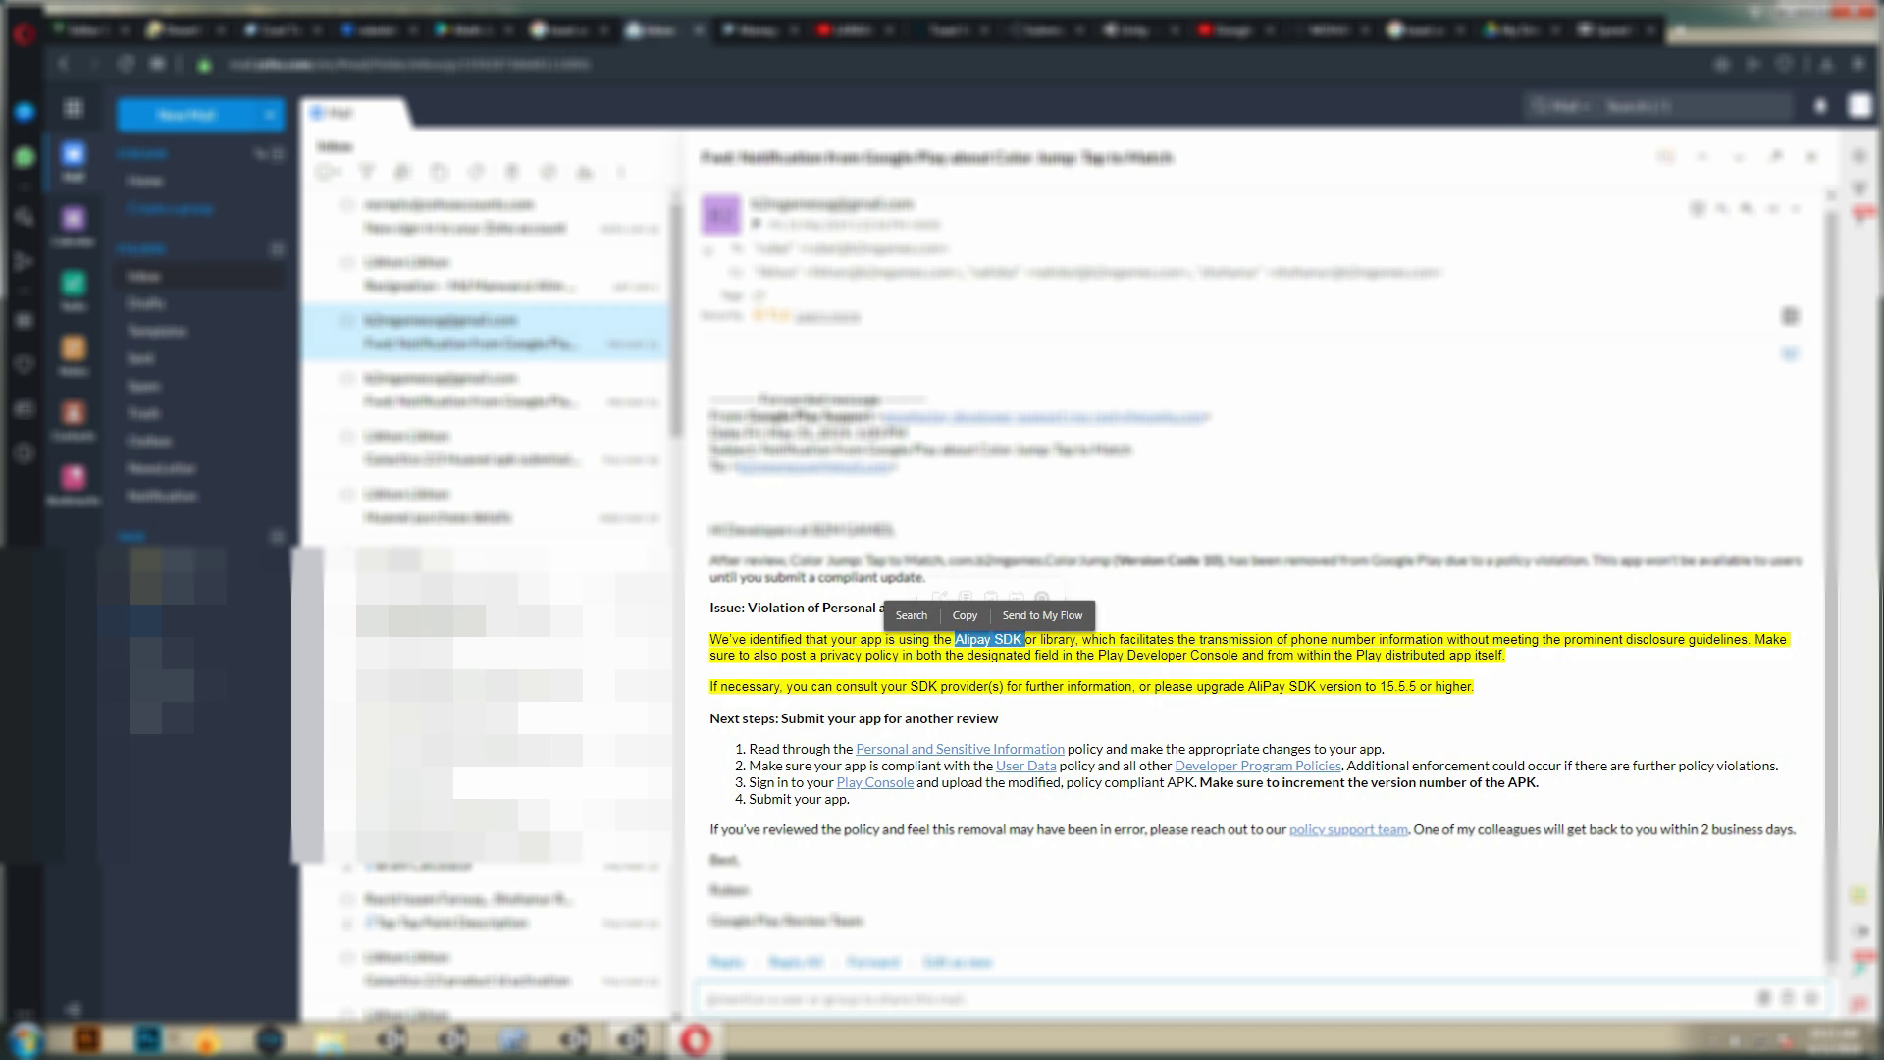
pyautogui.click(966, 589)
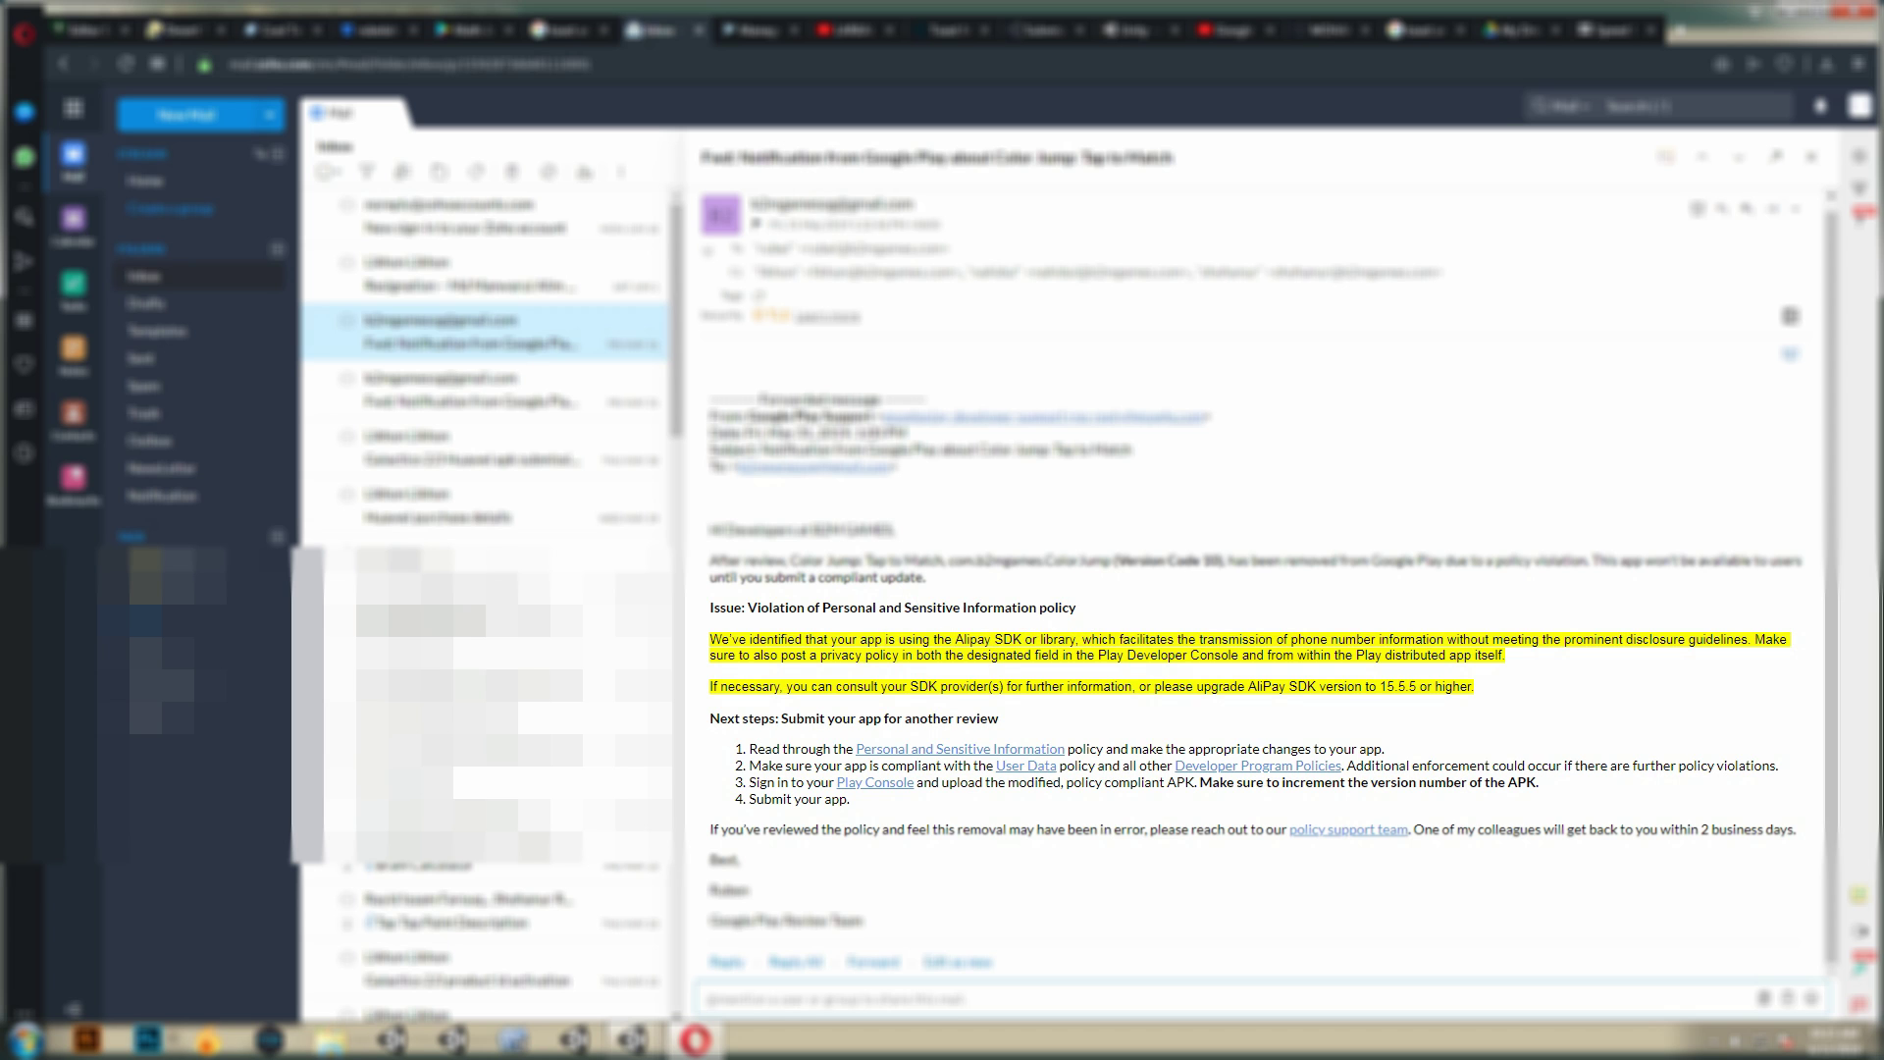
# Check the Tap Tap Dagger email's policy heading, app name and version code, then return to Color Jump.
pyautogui.press('Down')
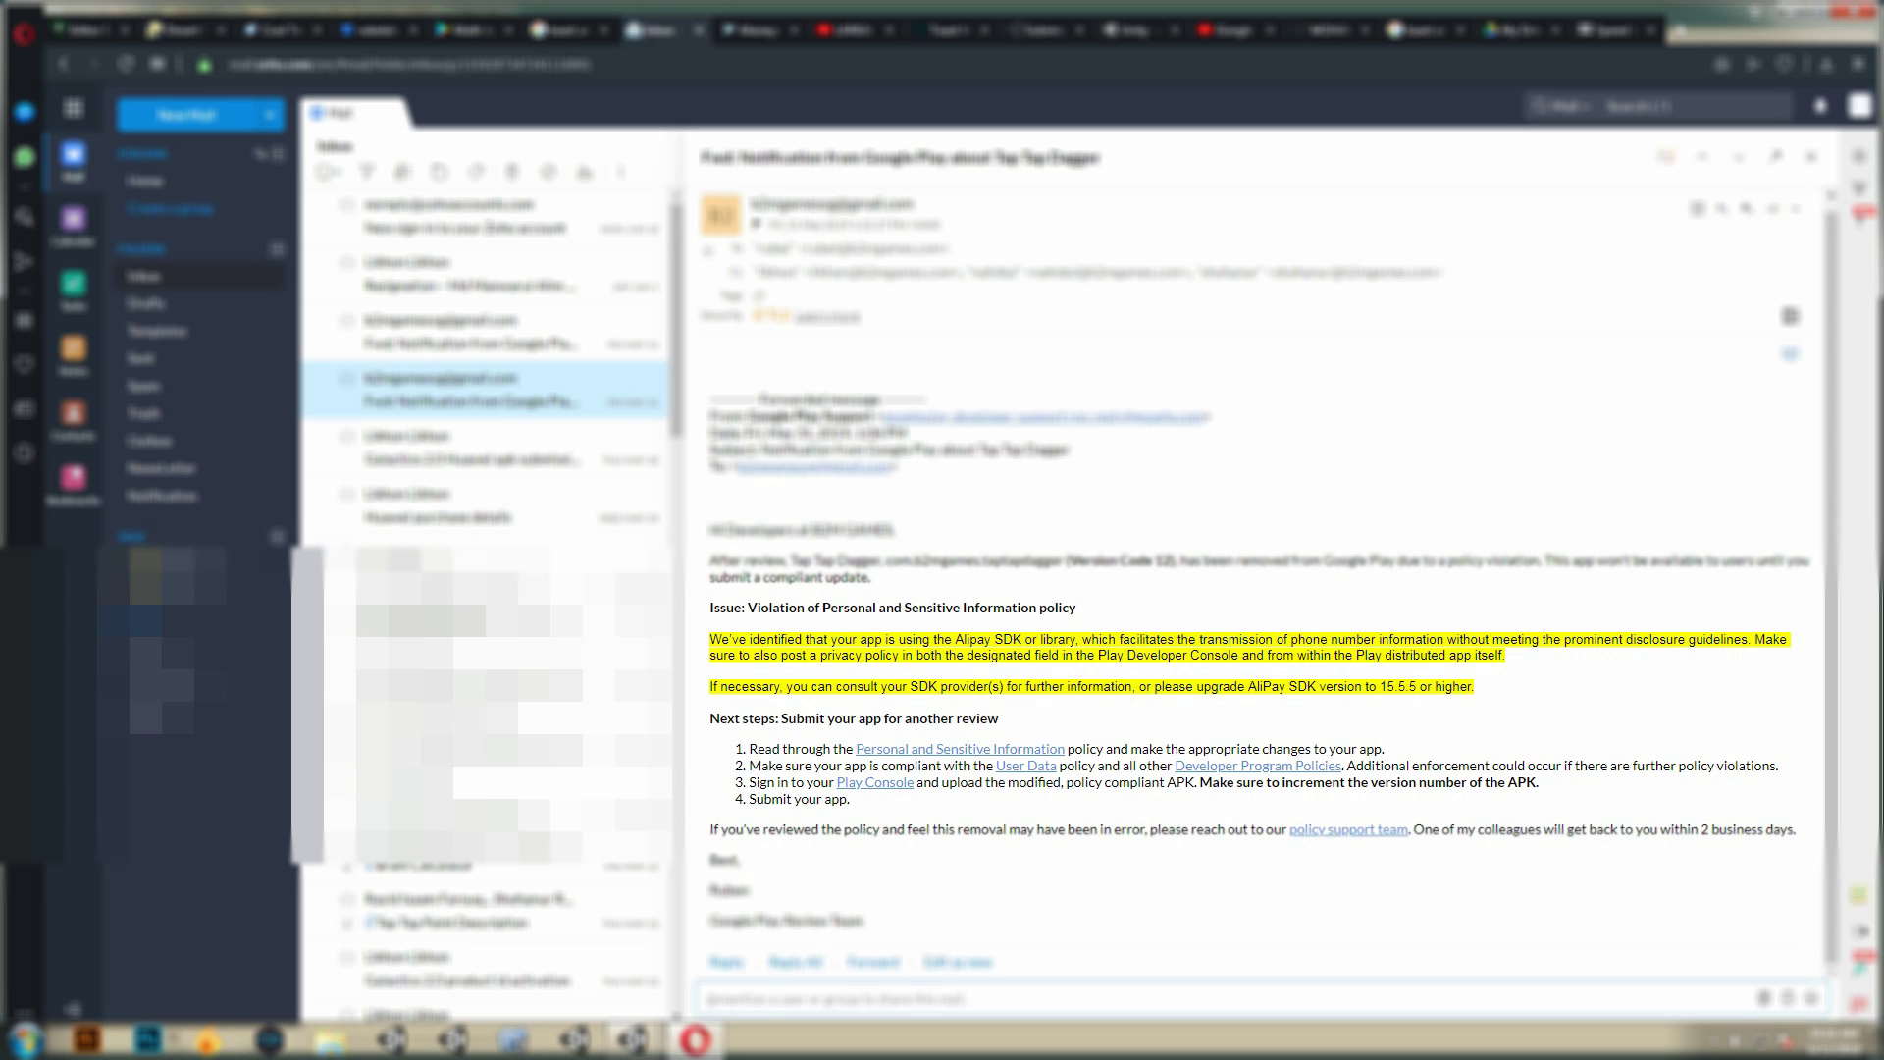
pyautogui.moveTo(748, 607); pyautogui.dragTo(1078, 607)
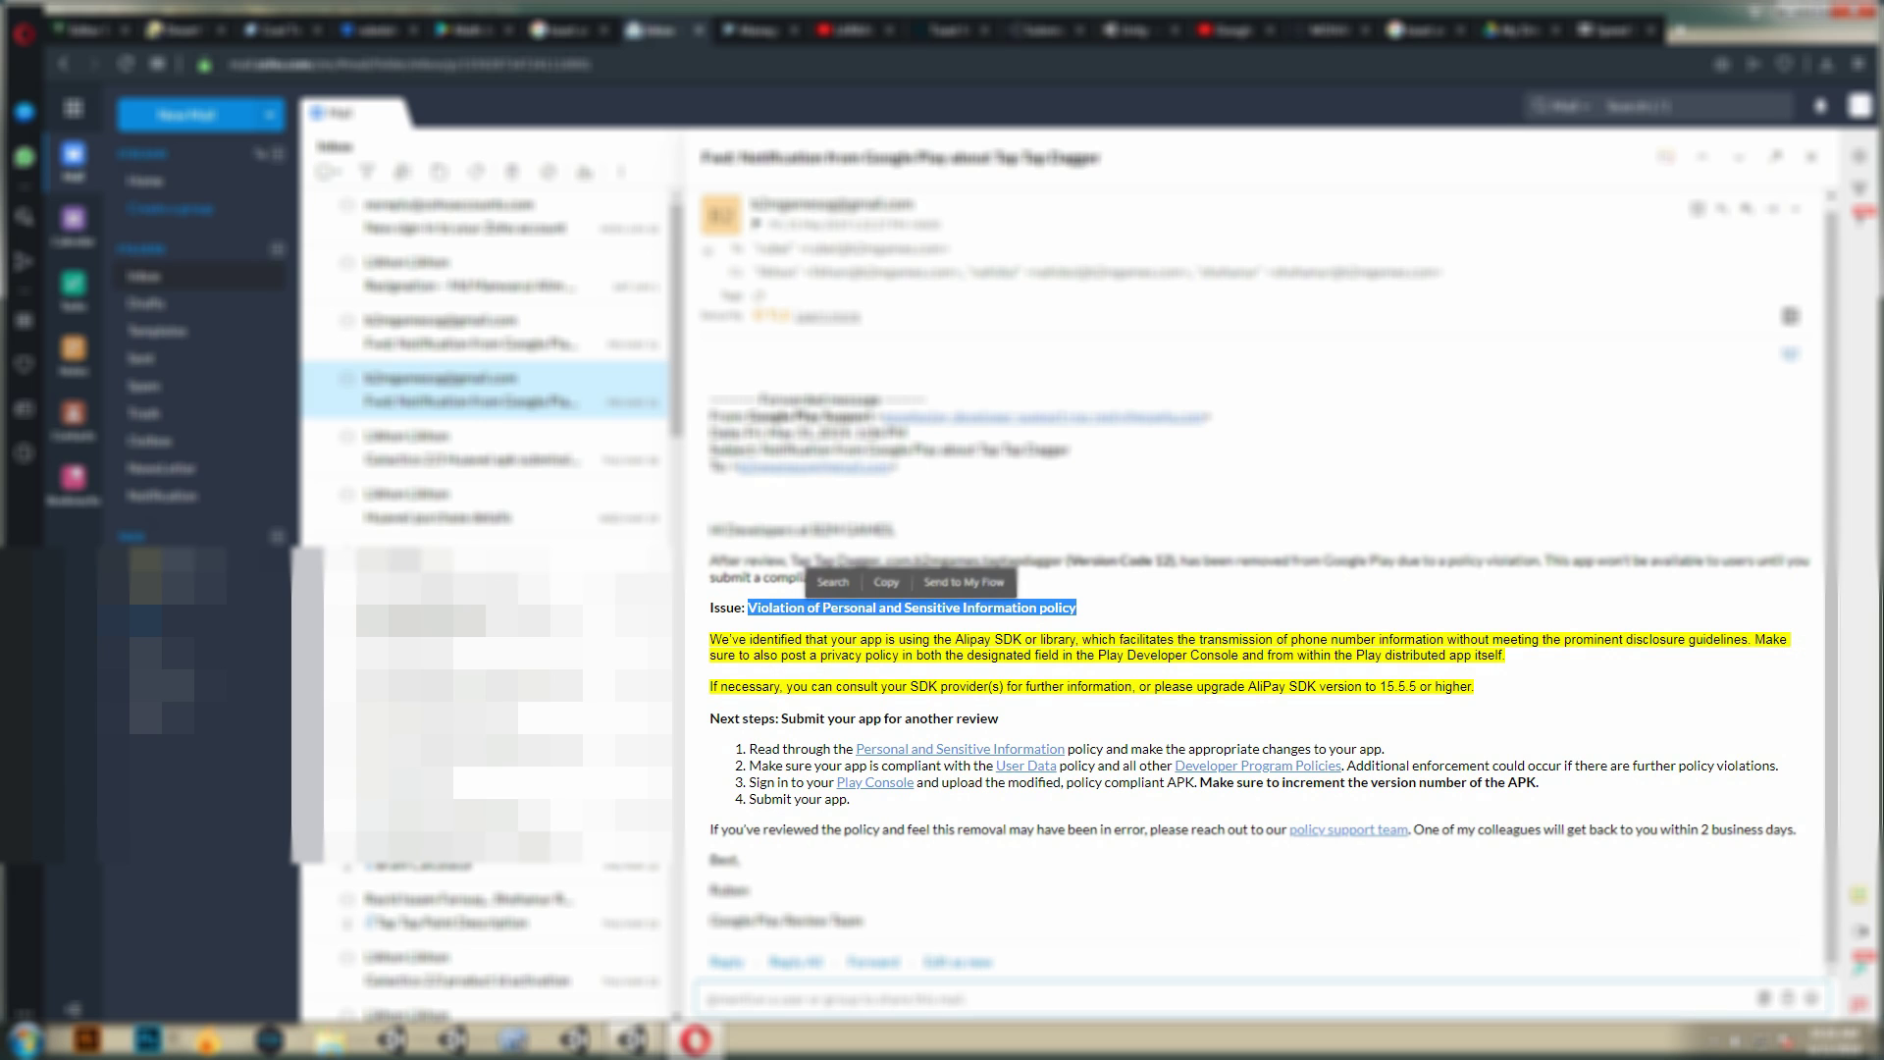
pyautogui.click(1078, 608)
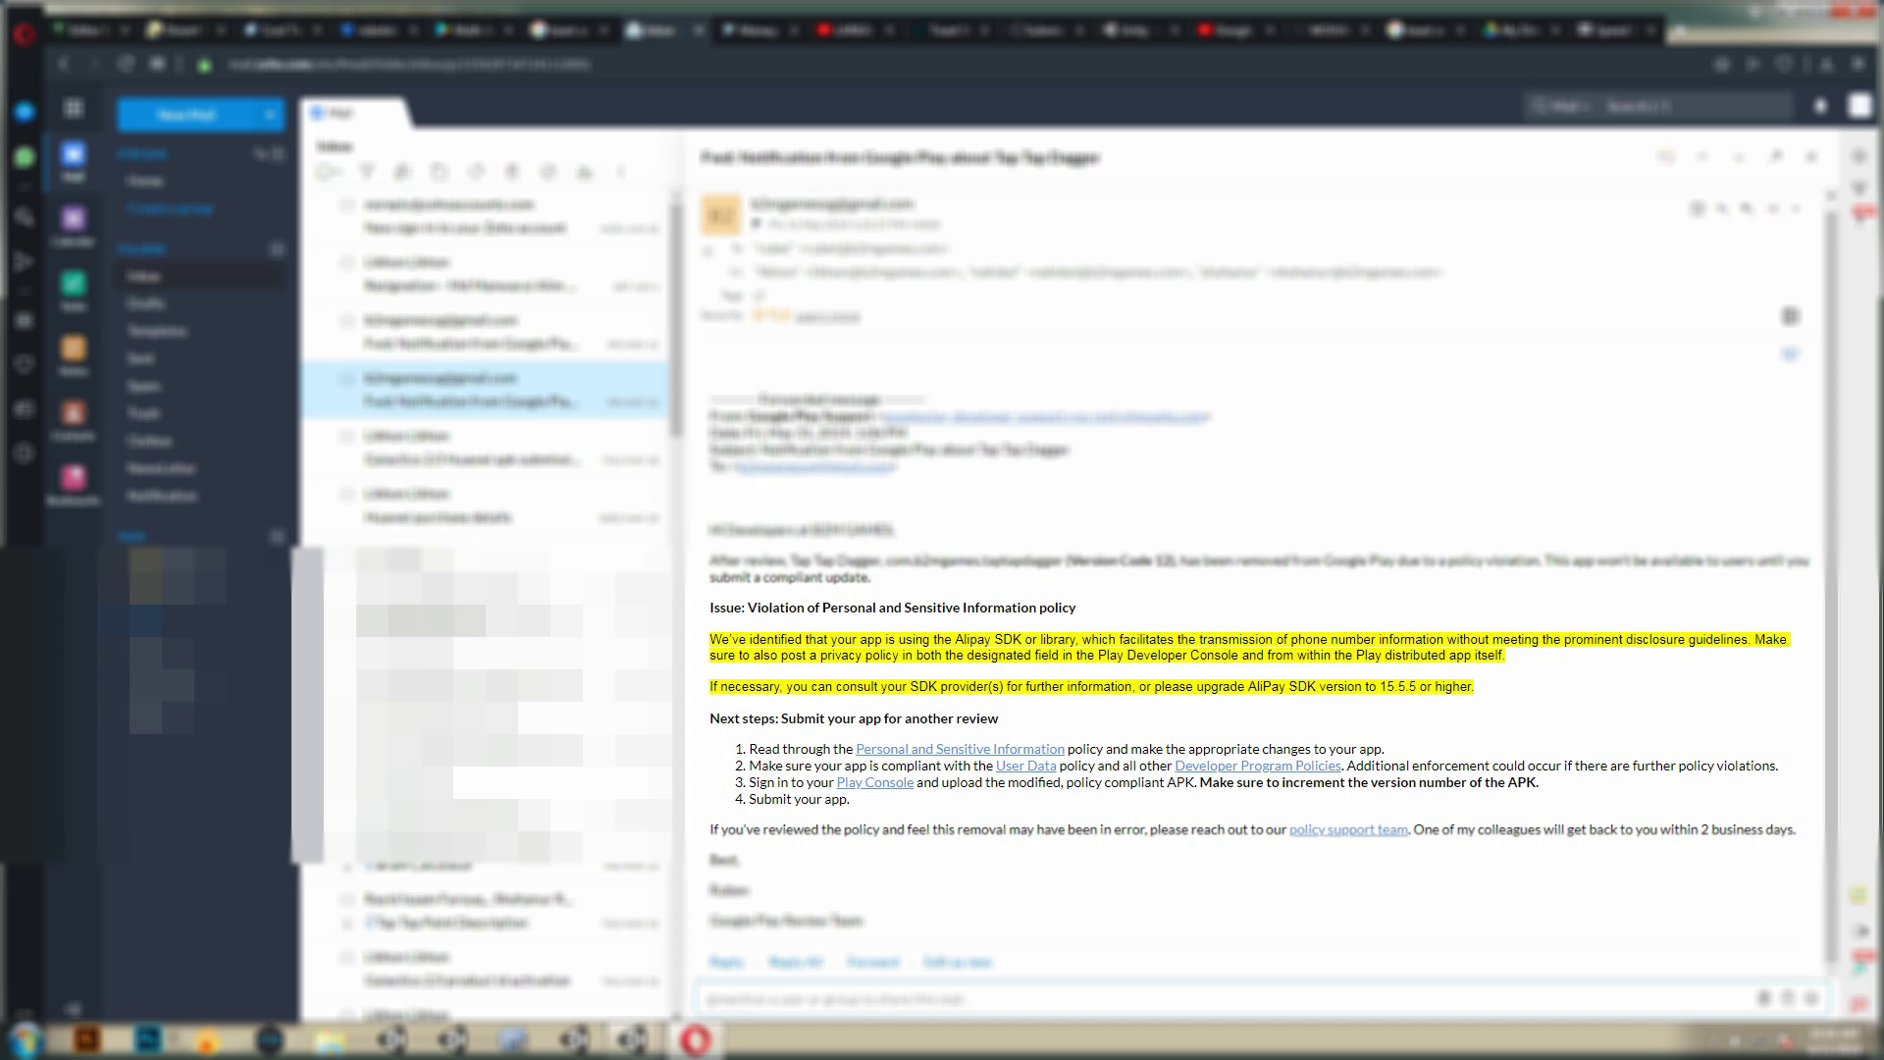
pyautogui.moveTo(790, 561); pyautogui.dragTo(880, 560)
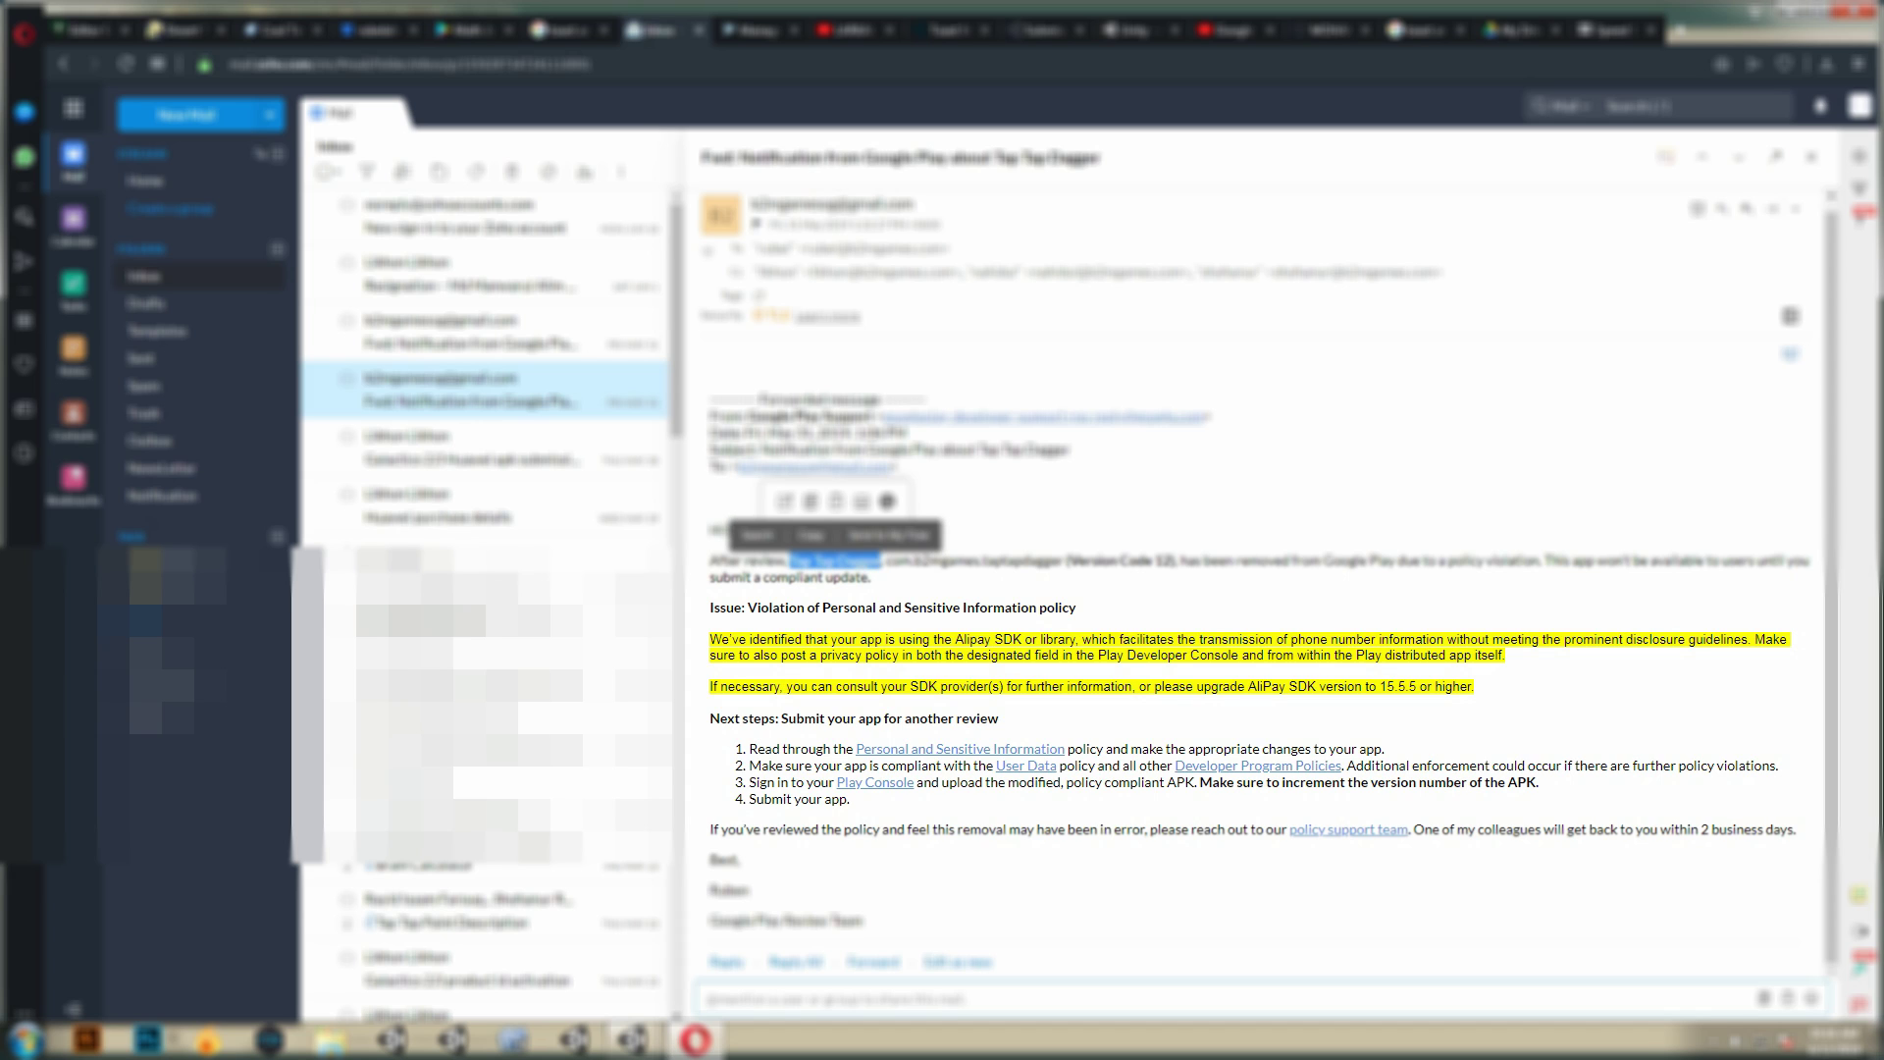
pyautogui.click(810, 535)
pyautogui.moveTo(1069, 561); pyautogui.dragTo(1159, 561)
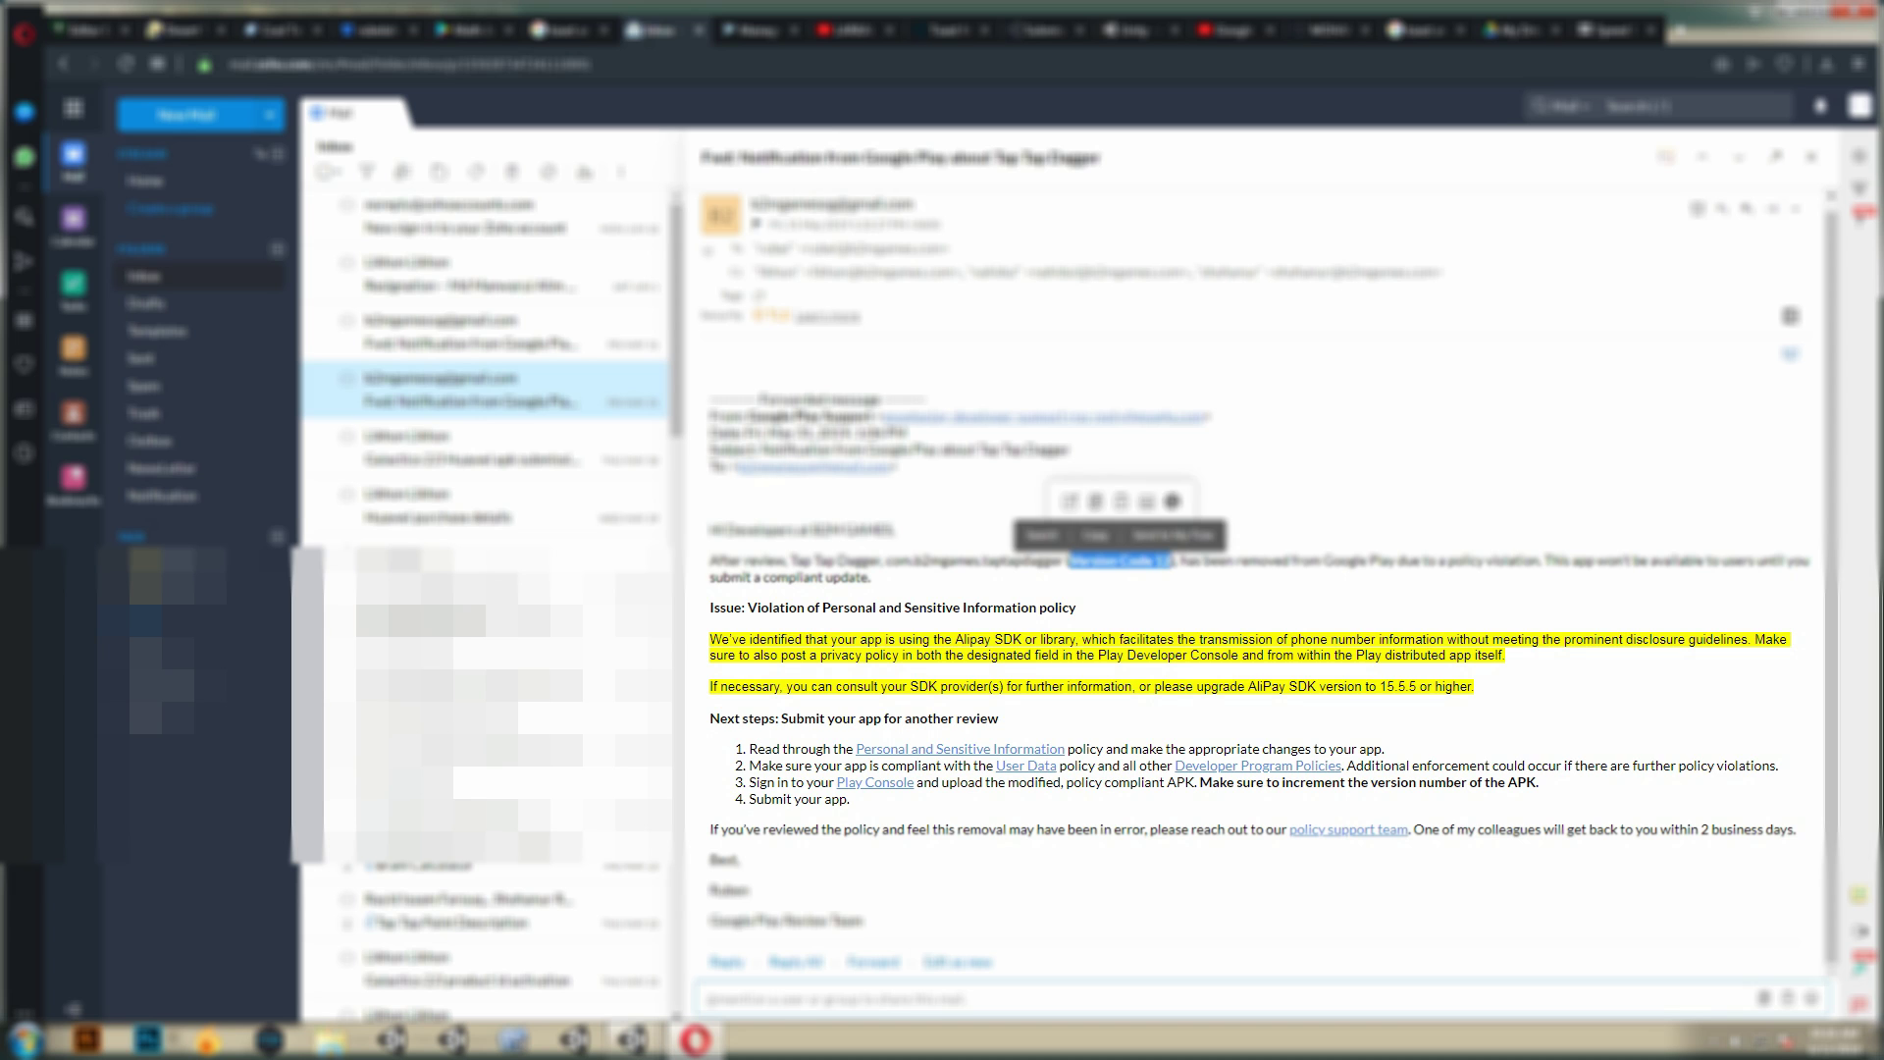
pyautogui.click(1177, 594)
pyautogui.press('Up')
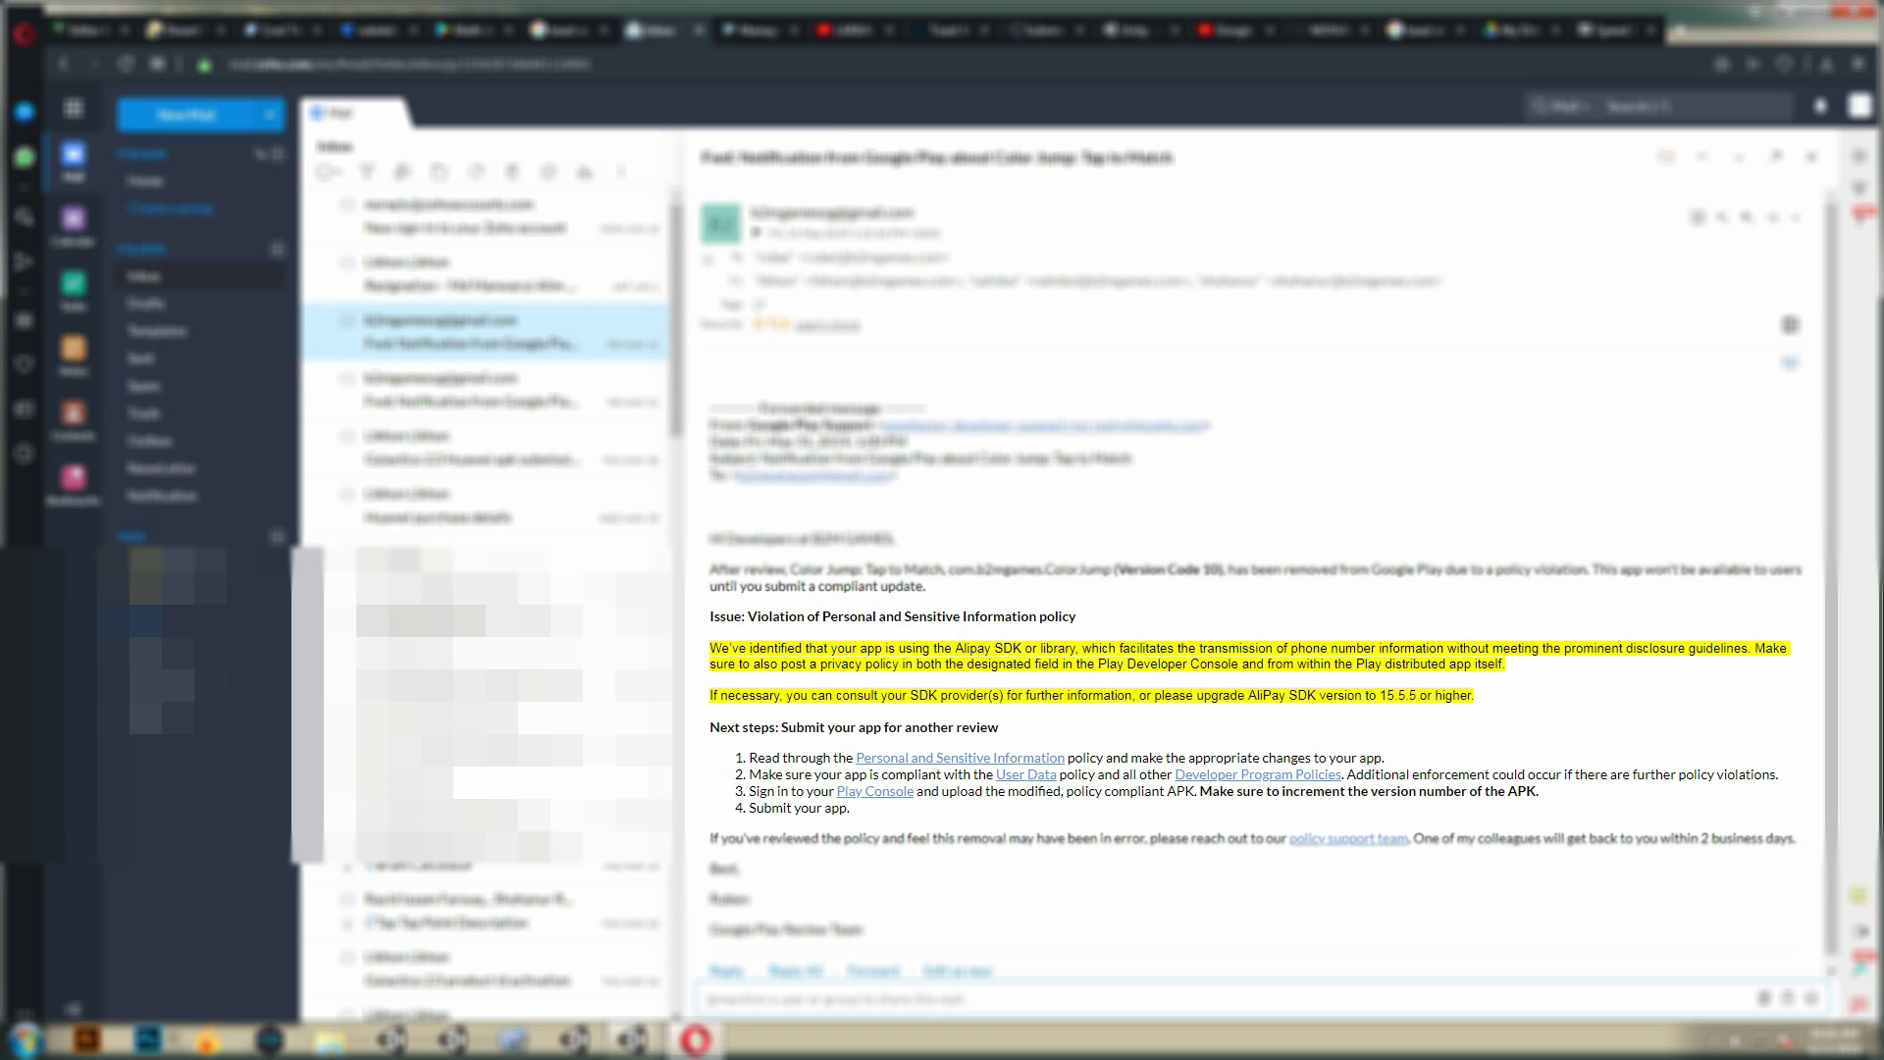
pyautogui.moveTo(790, 569); pyautogui.dragTo(945, 569)
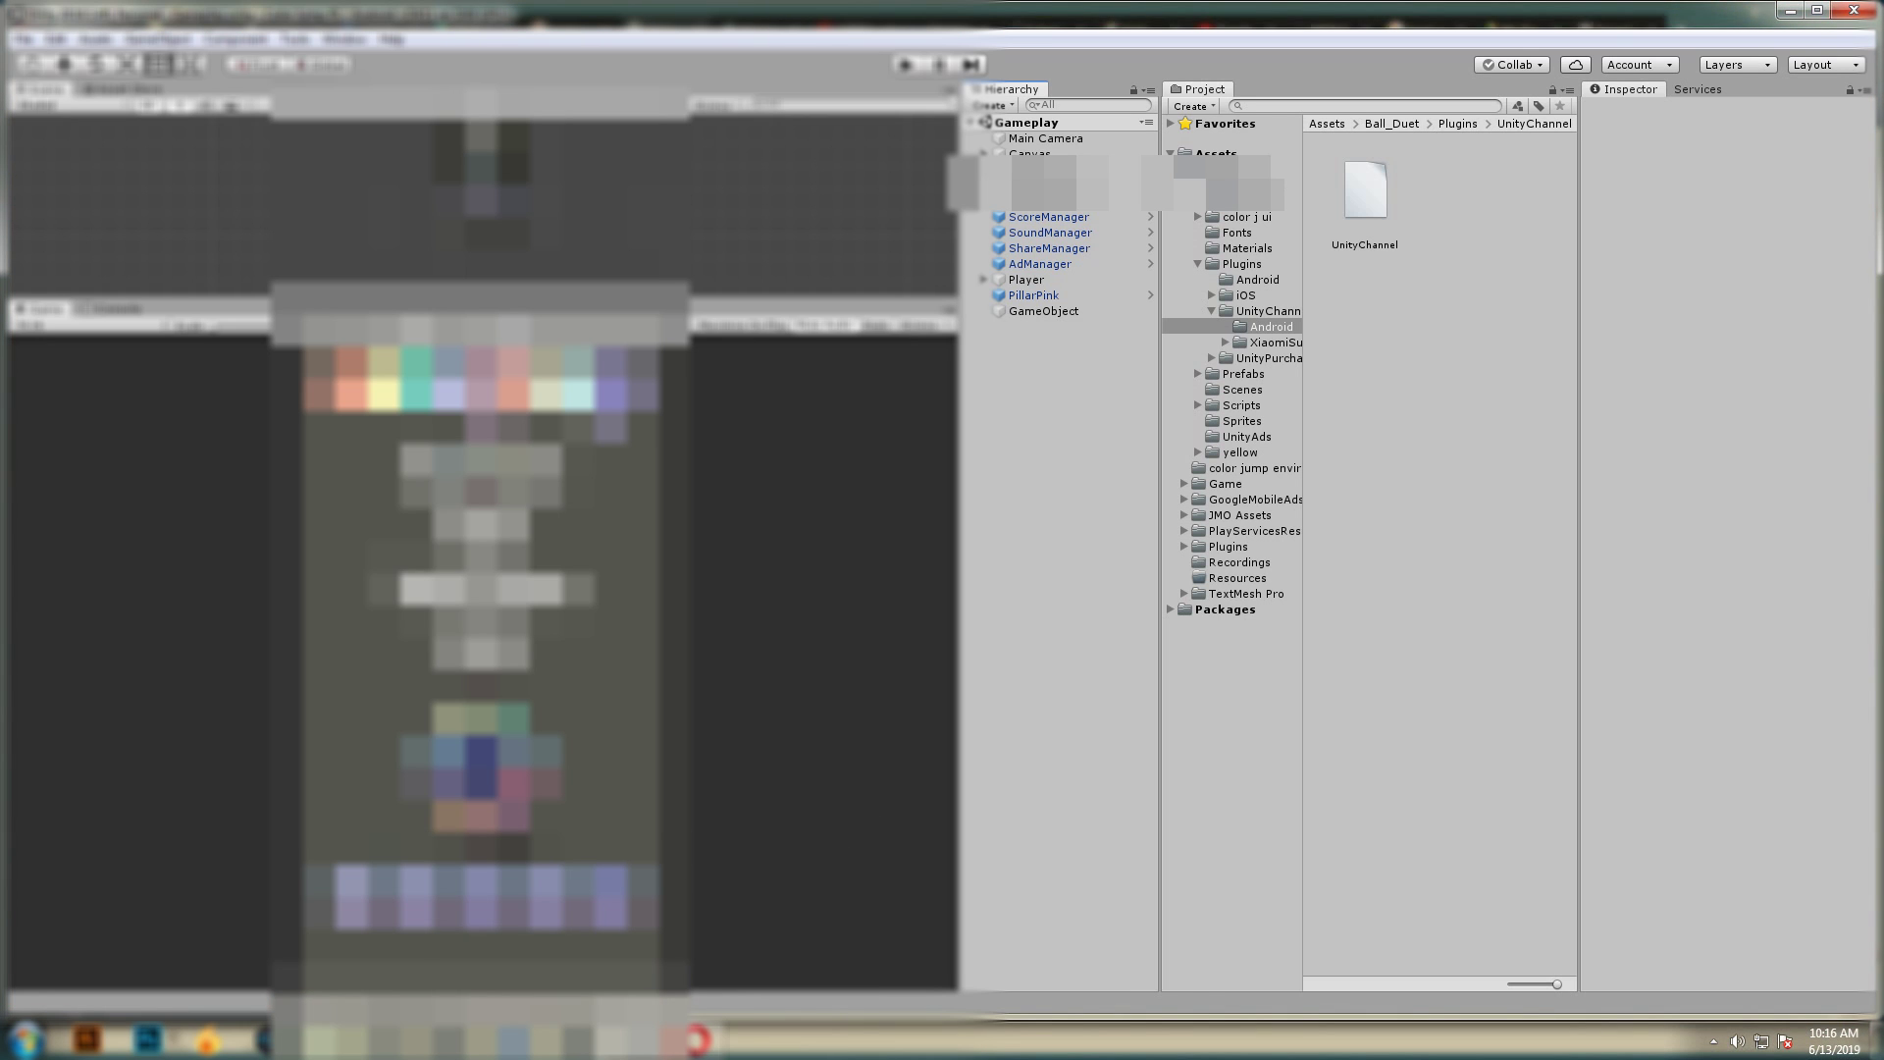
# Search Unity assets for 'plugins' and browse to Plugins/UnityChannel/Android, bringing up its folder options.
pyautogui.click(1198, 264)
pyautogui.write('pl')
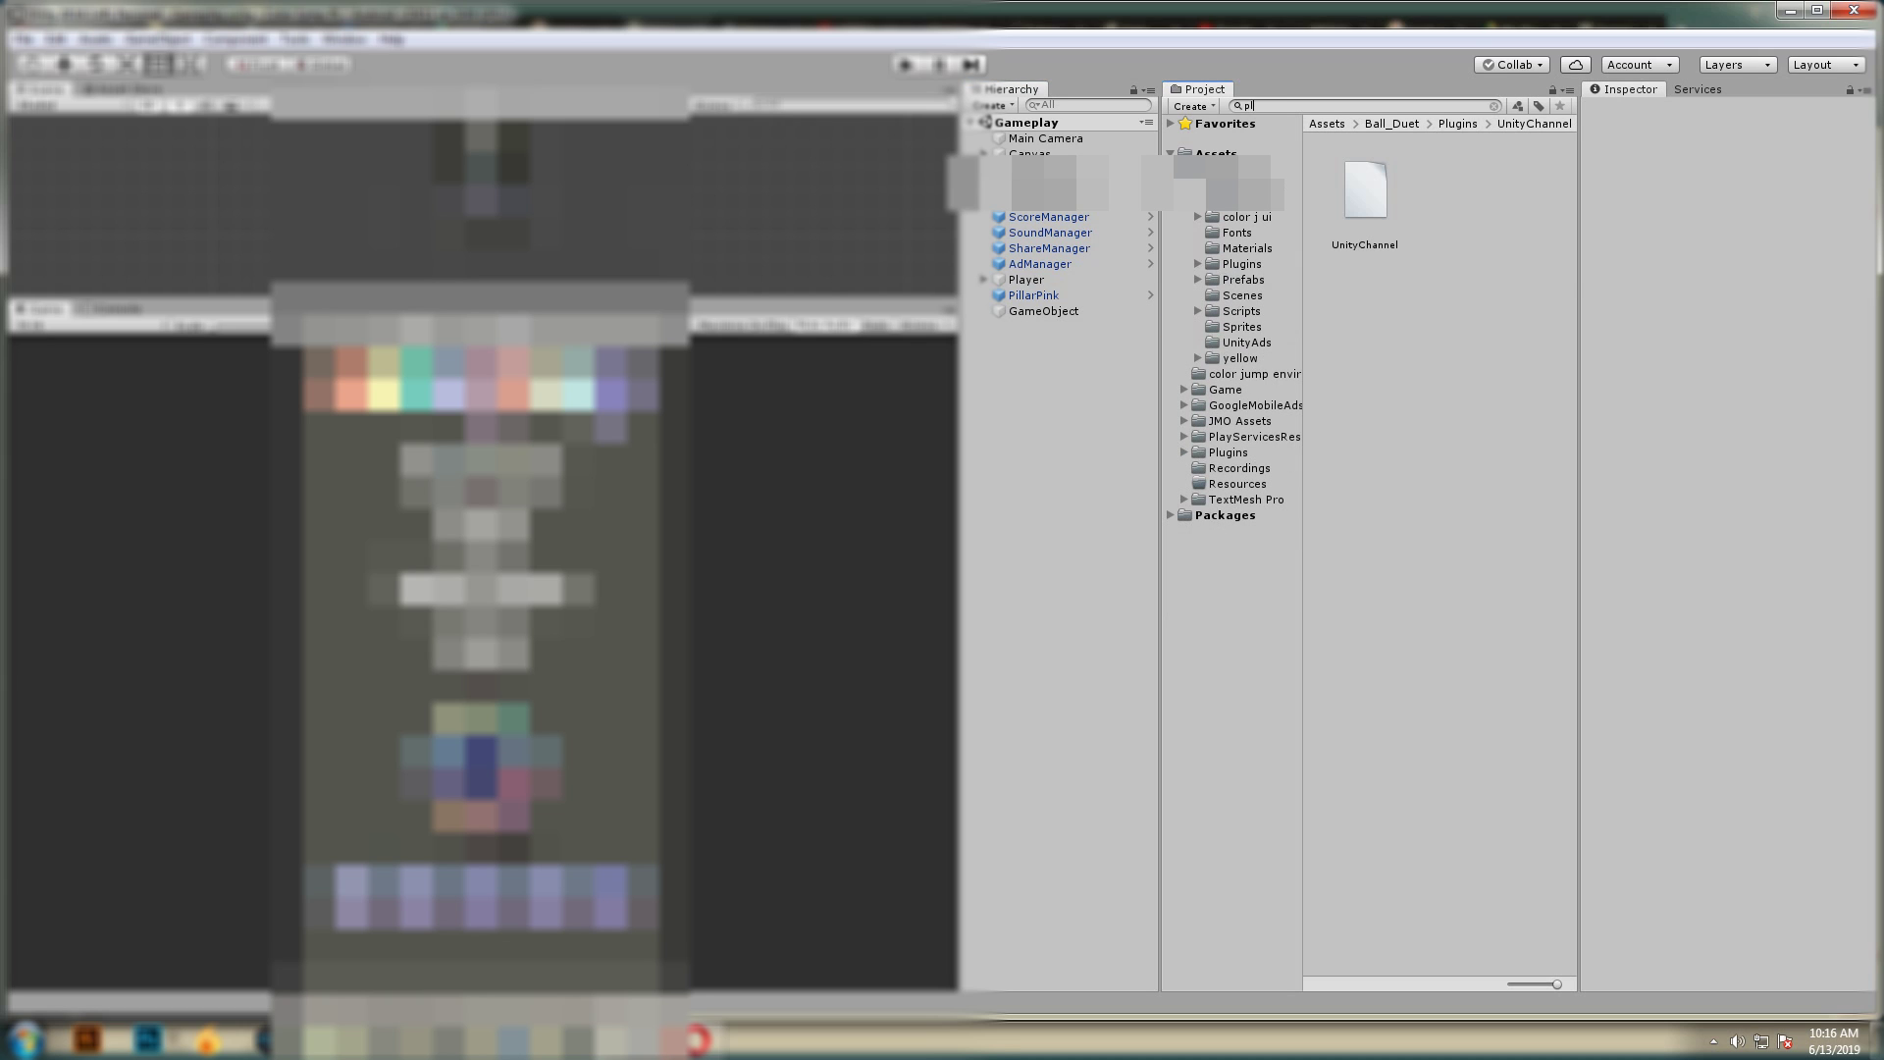
pyautogui.write('ugi')
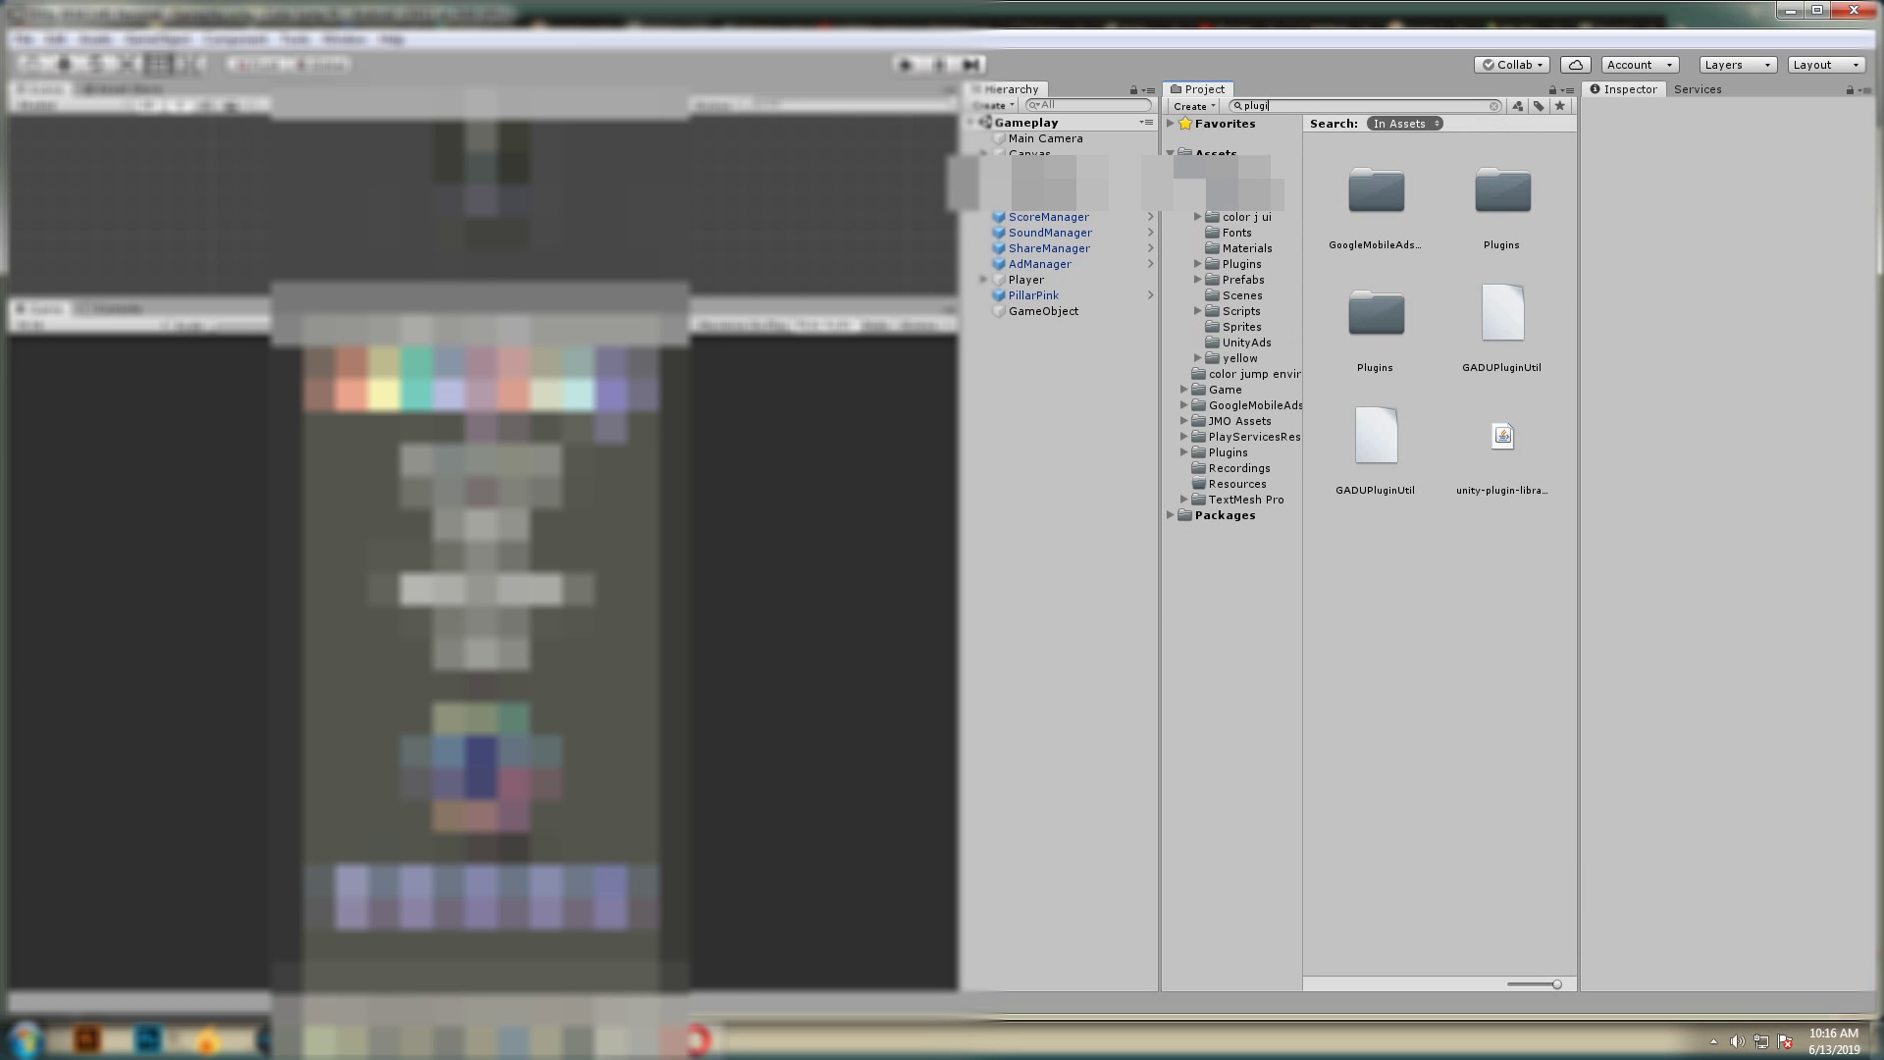
pyautogui.write('ns')
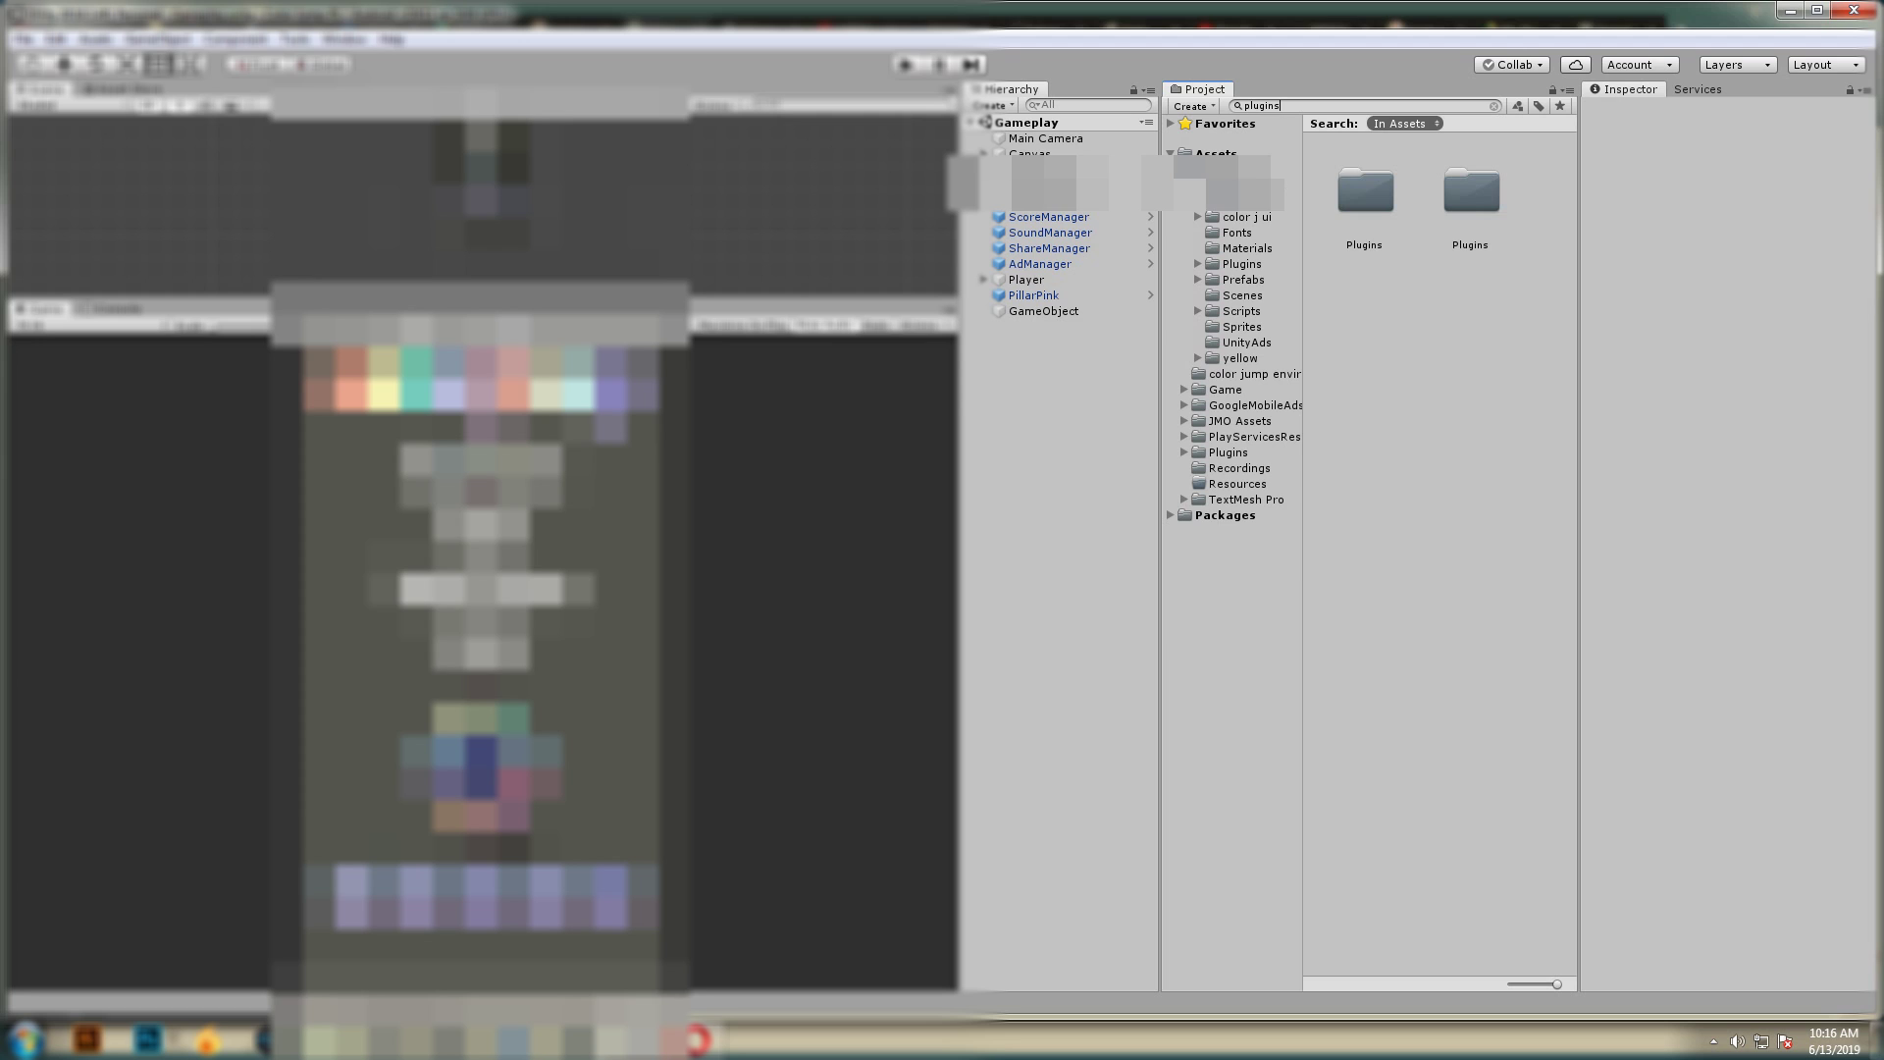
pyautogui.doubleClick(1365, 191)
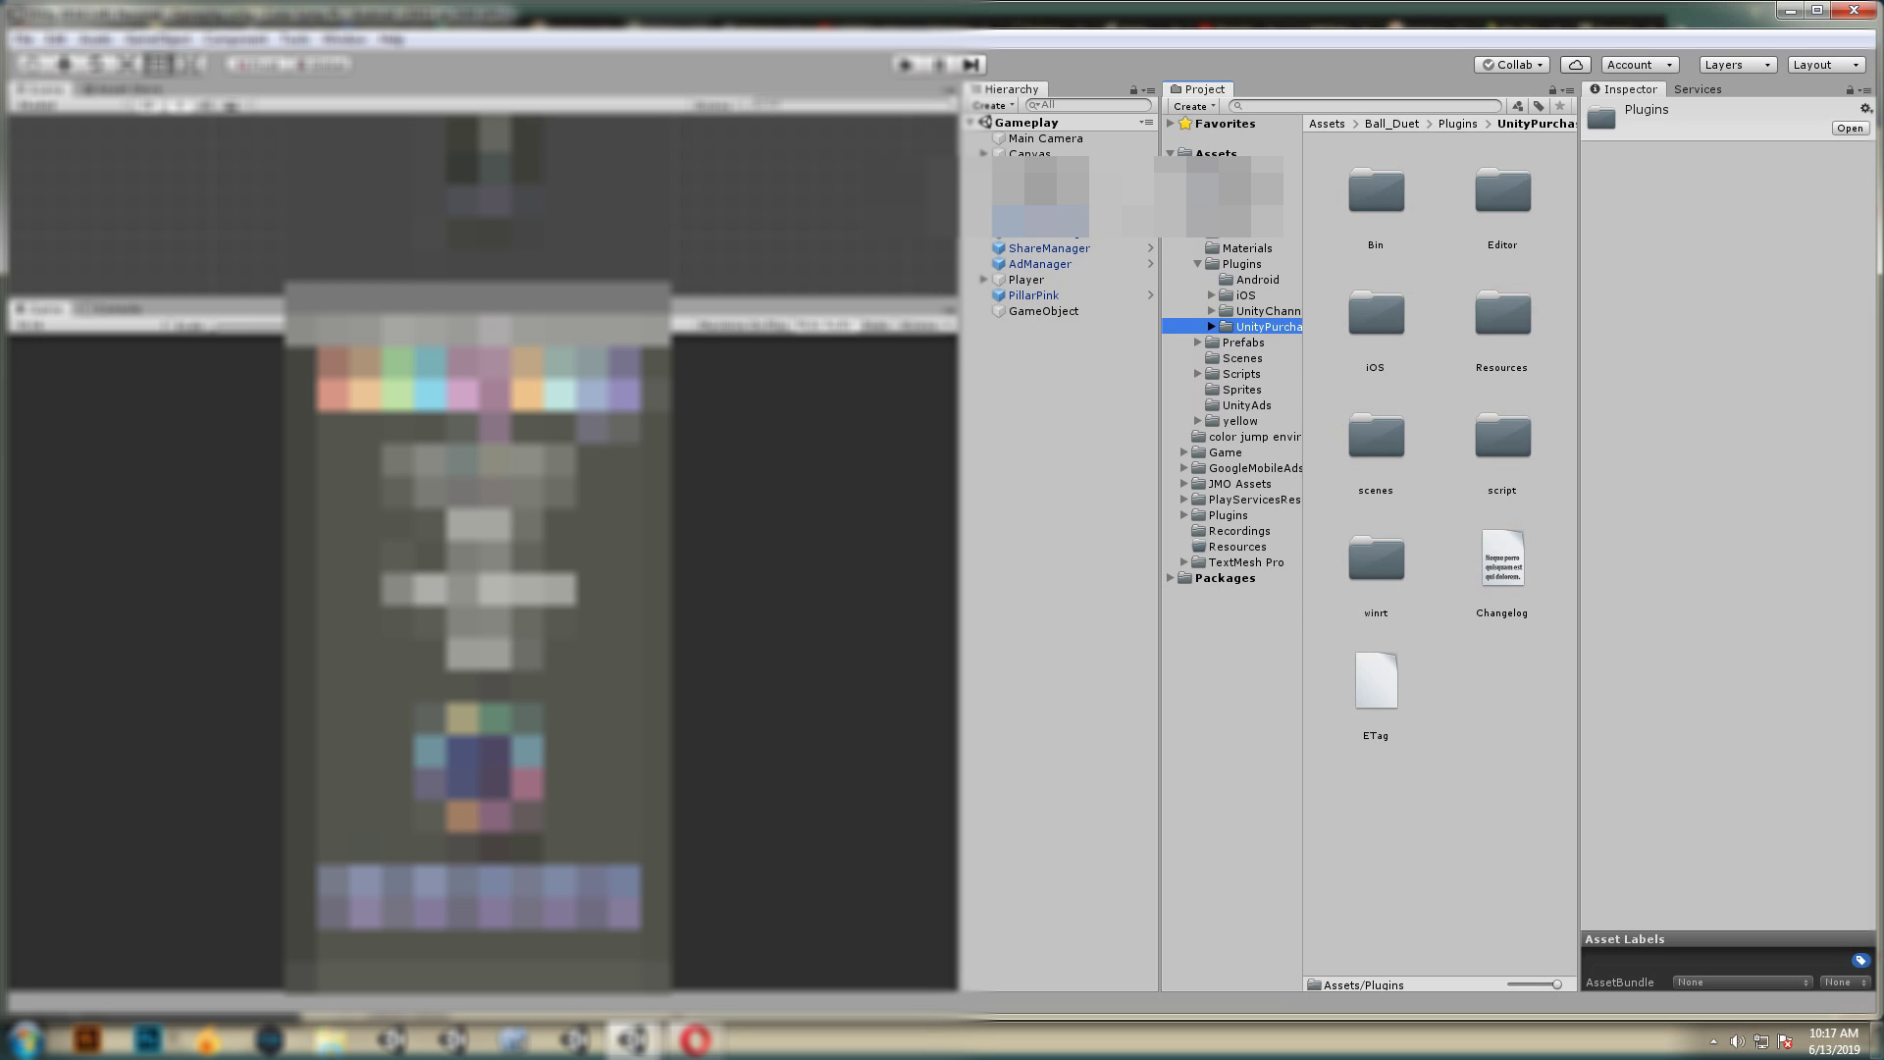
pyautogui.moveTo(1303, 589); pyautogui.dragTo(1364, 589)
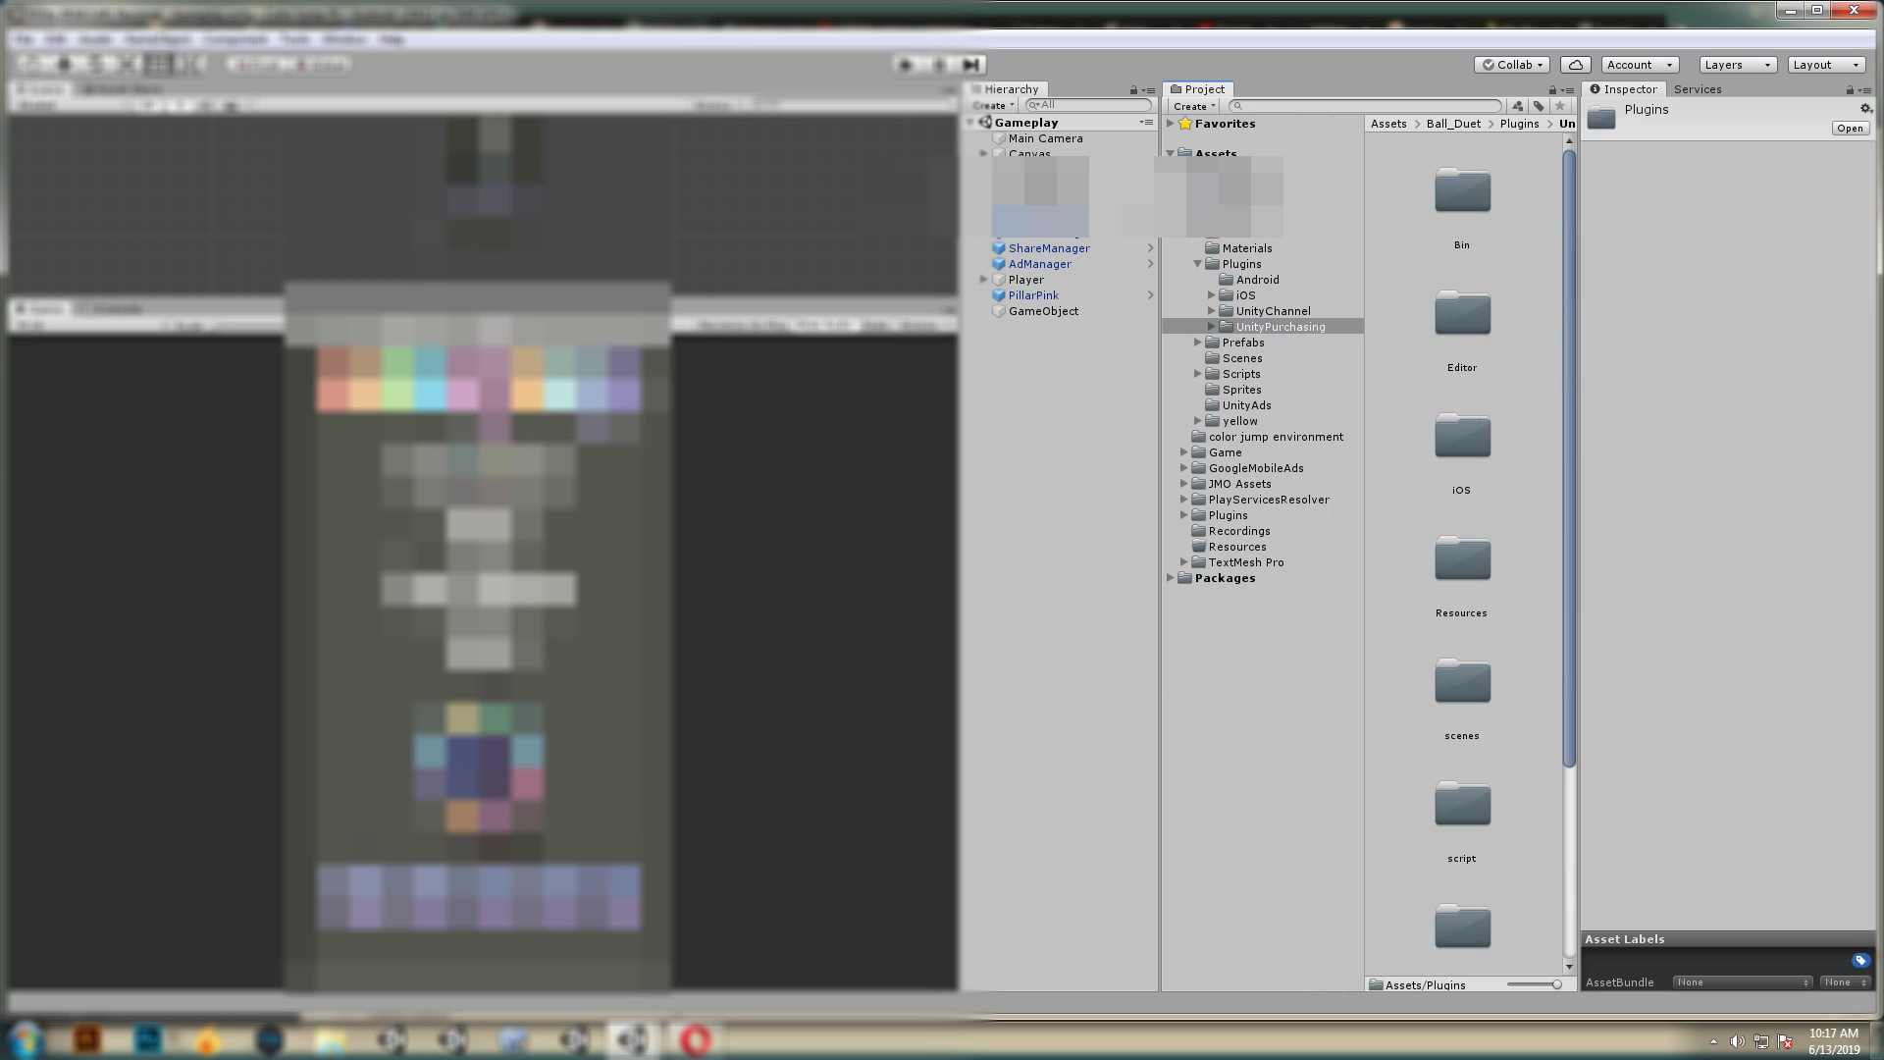
pyautogui.press('Up')
pyautogui.press('Right')
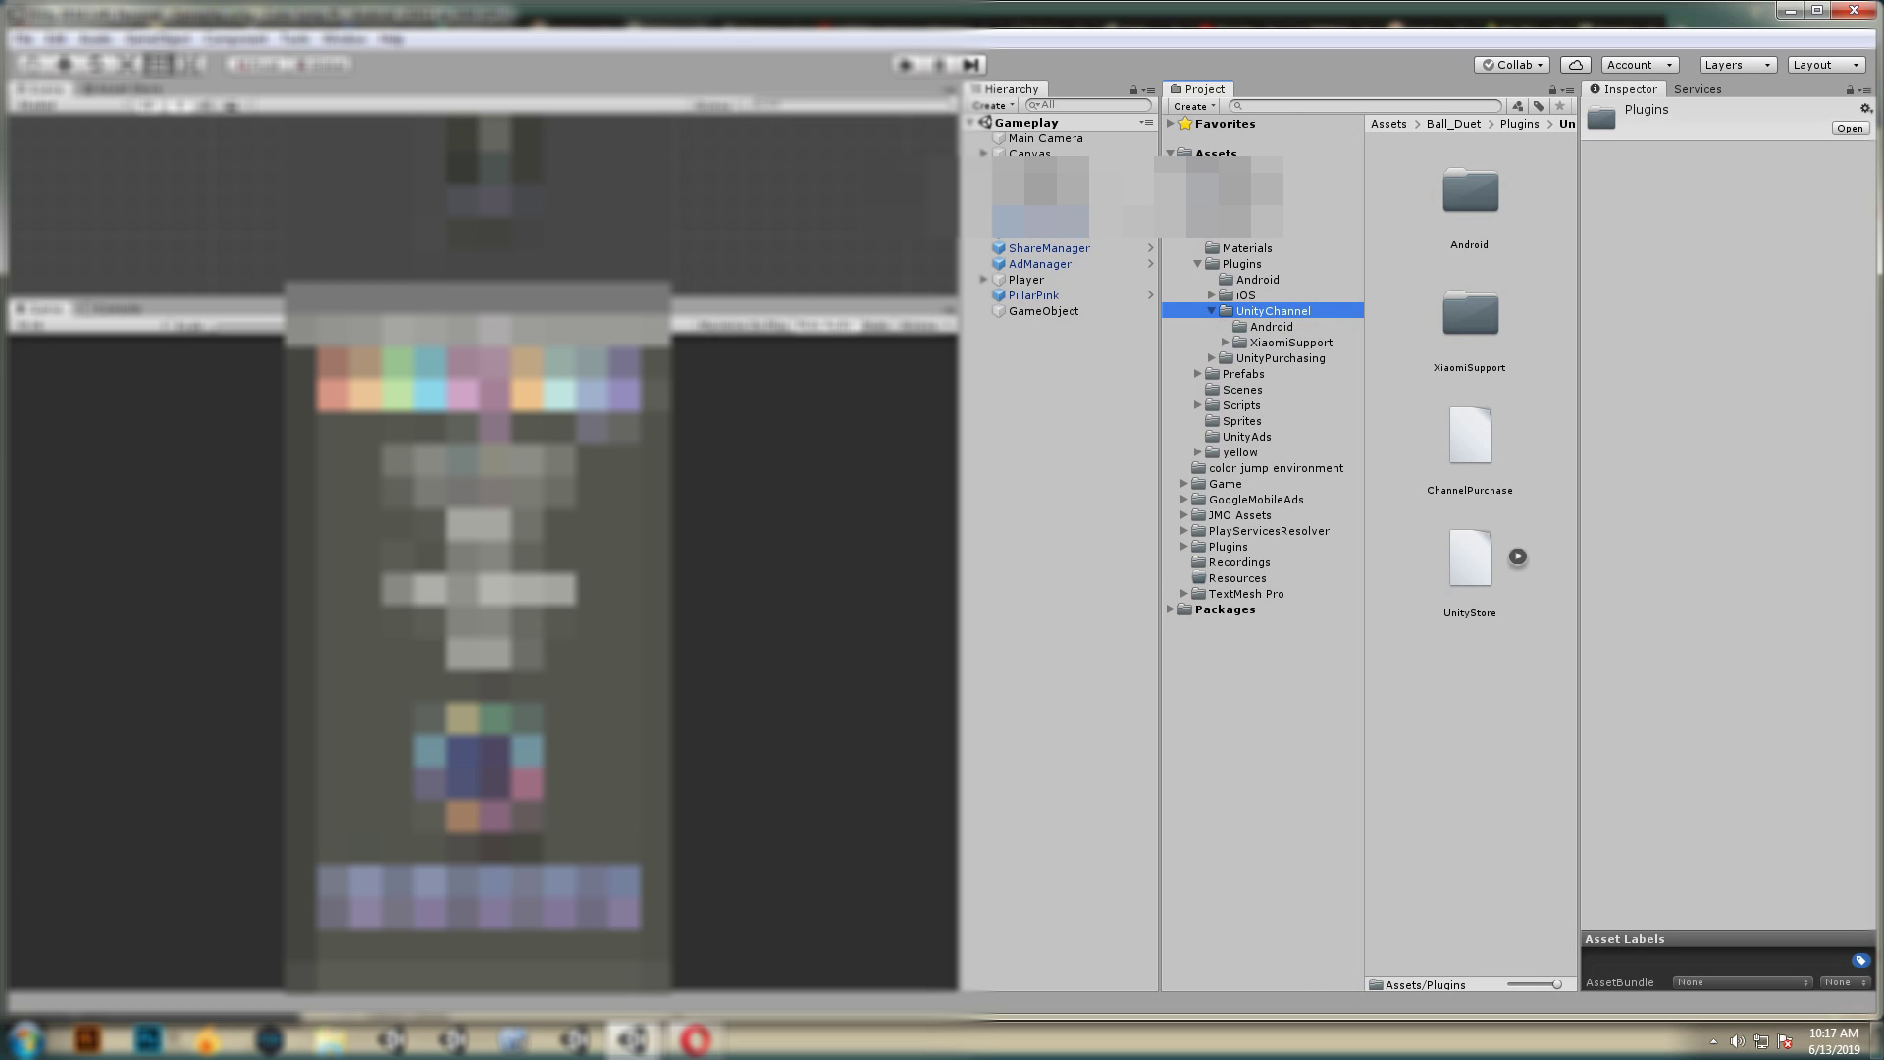
pyautogui.press('Down')
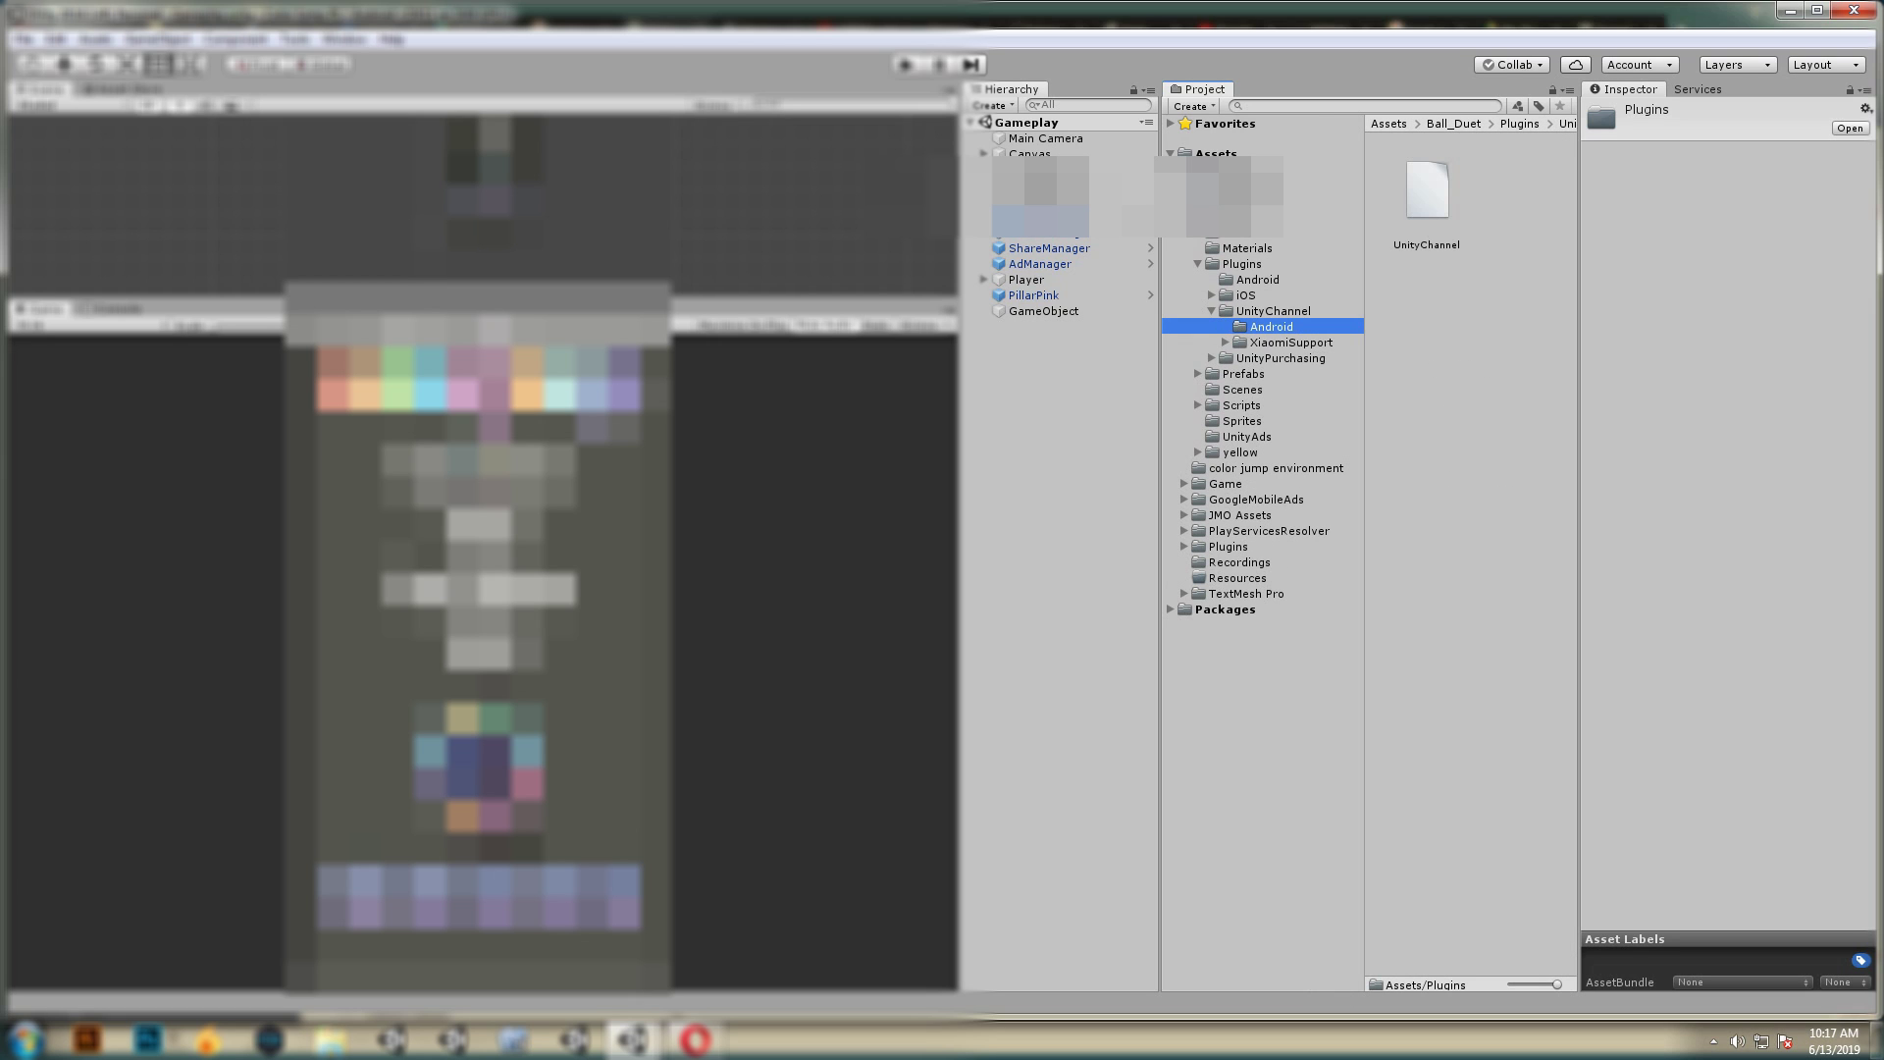
pyautogui.rightClick(1269, 325)
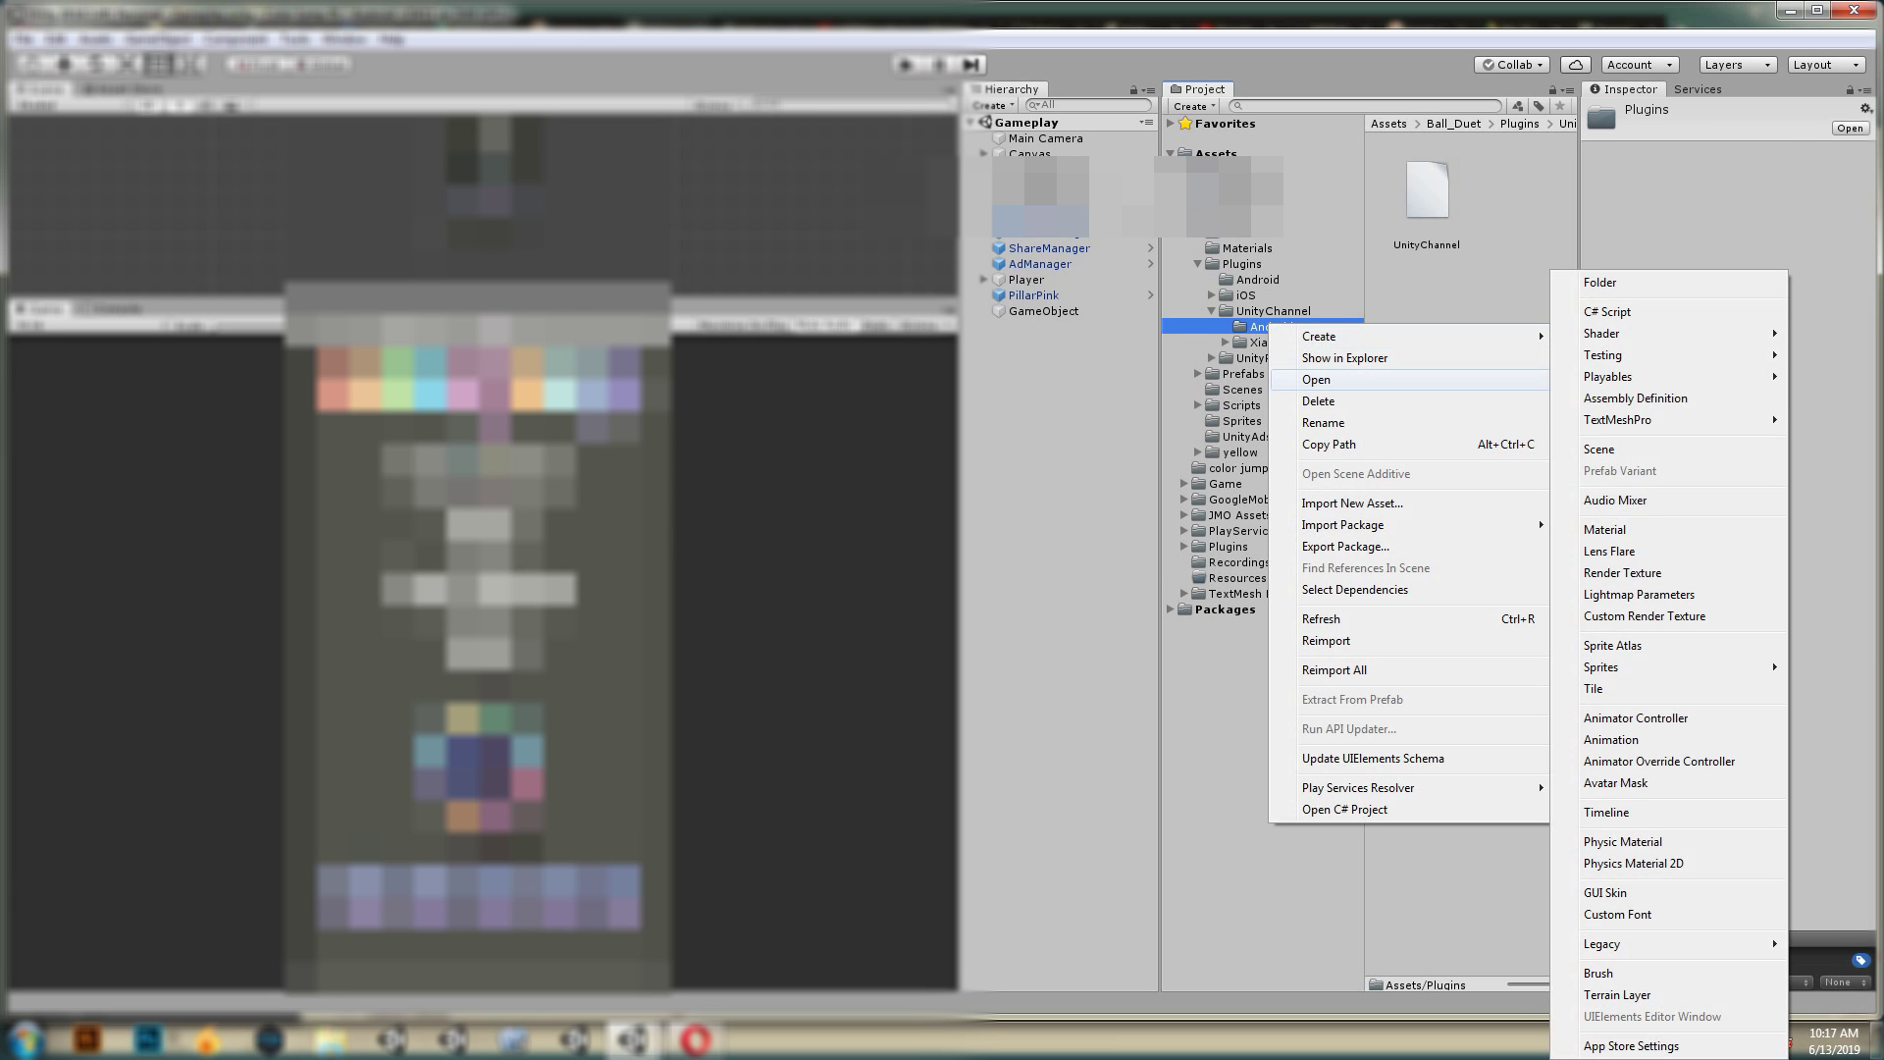
# Show the Android folder in Explorer and bring up UnityChannel.aar's archive options.
pyautogui.click(1315, 357)
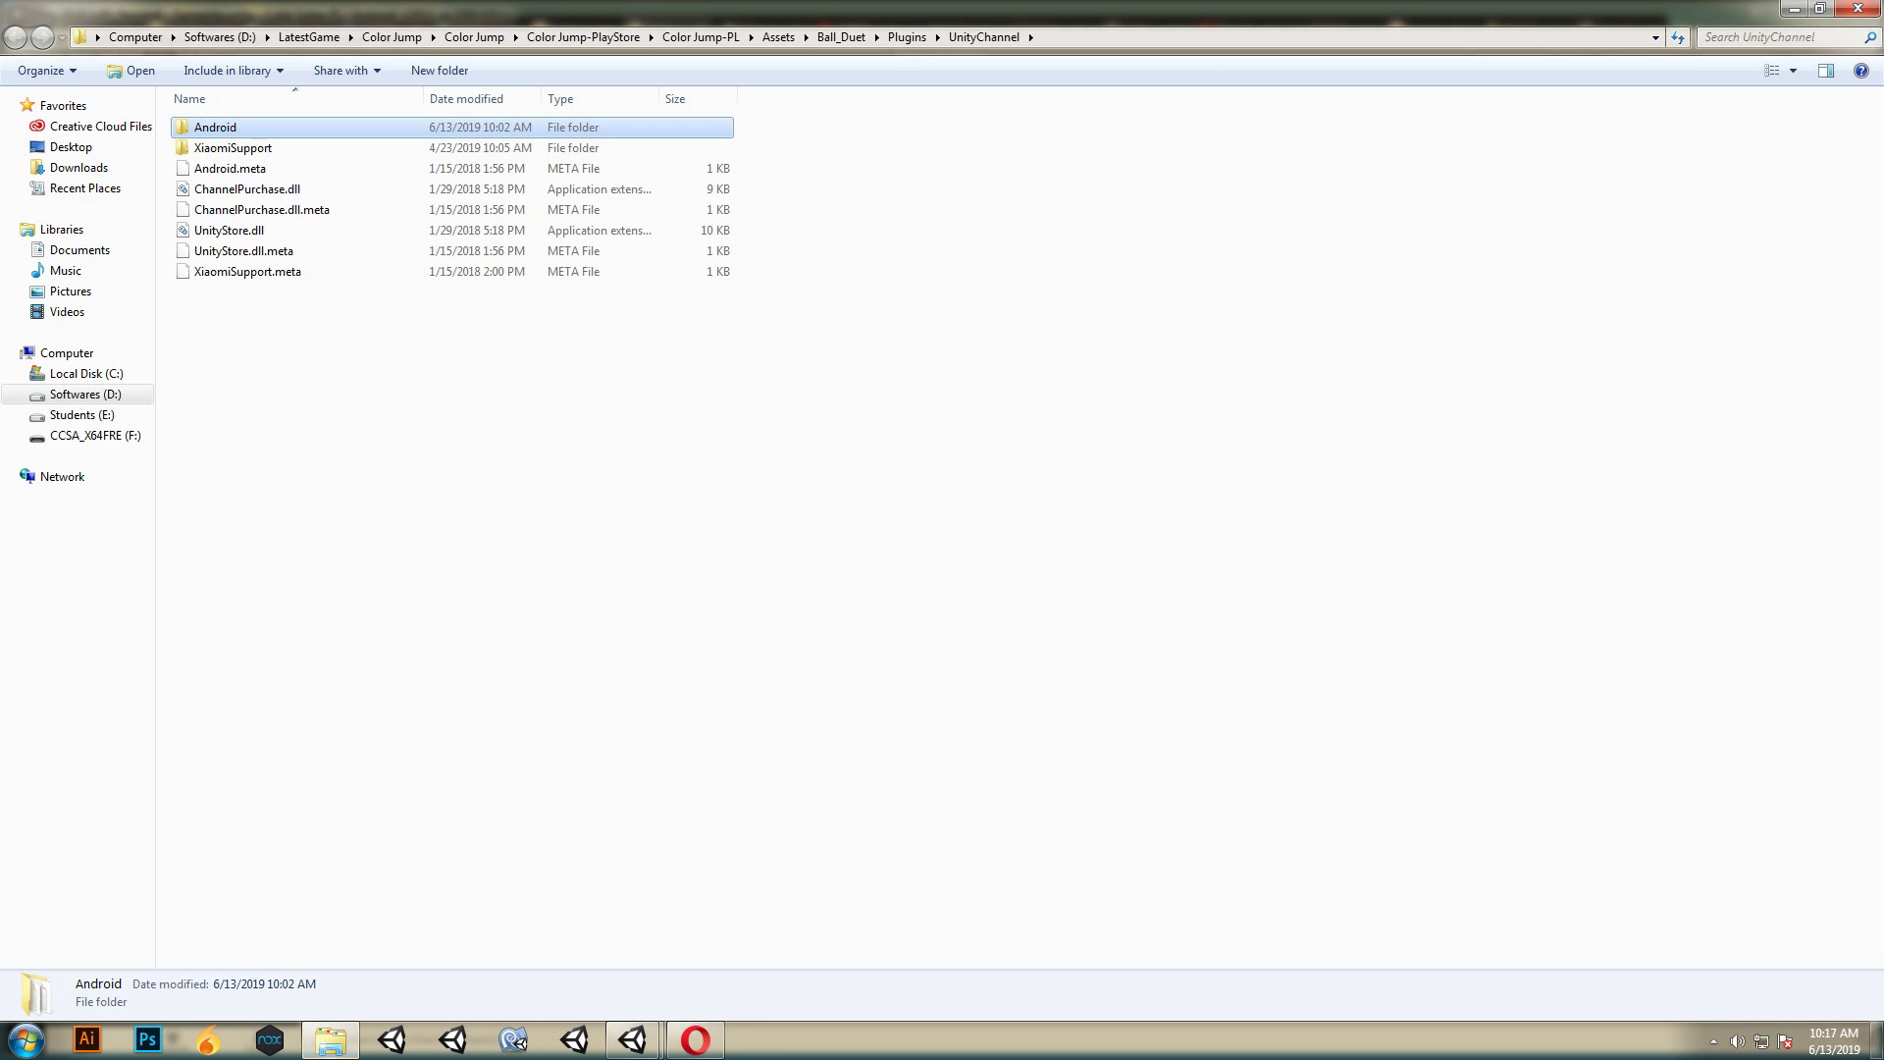
pyautogui.press('Return')
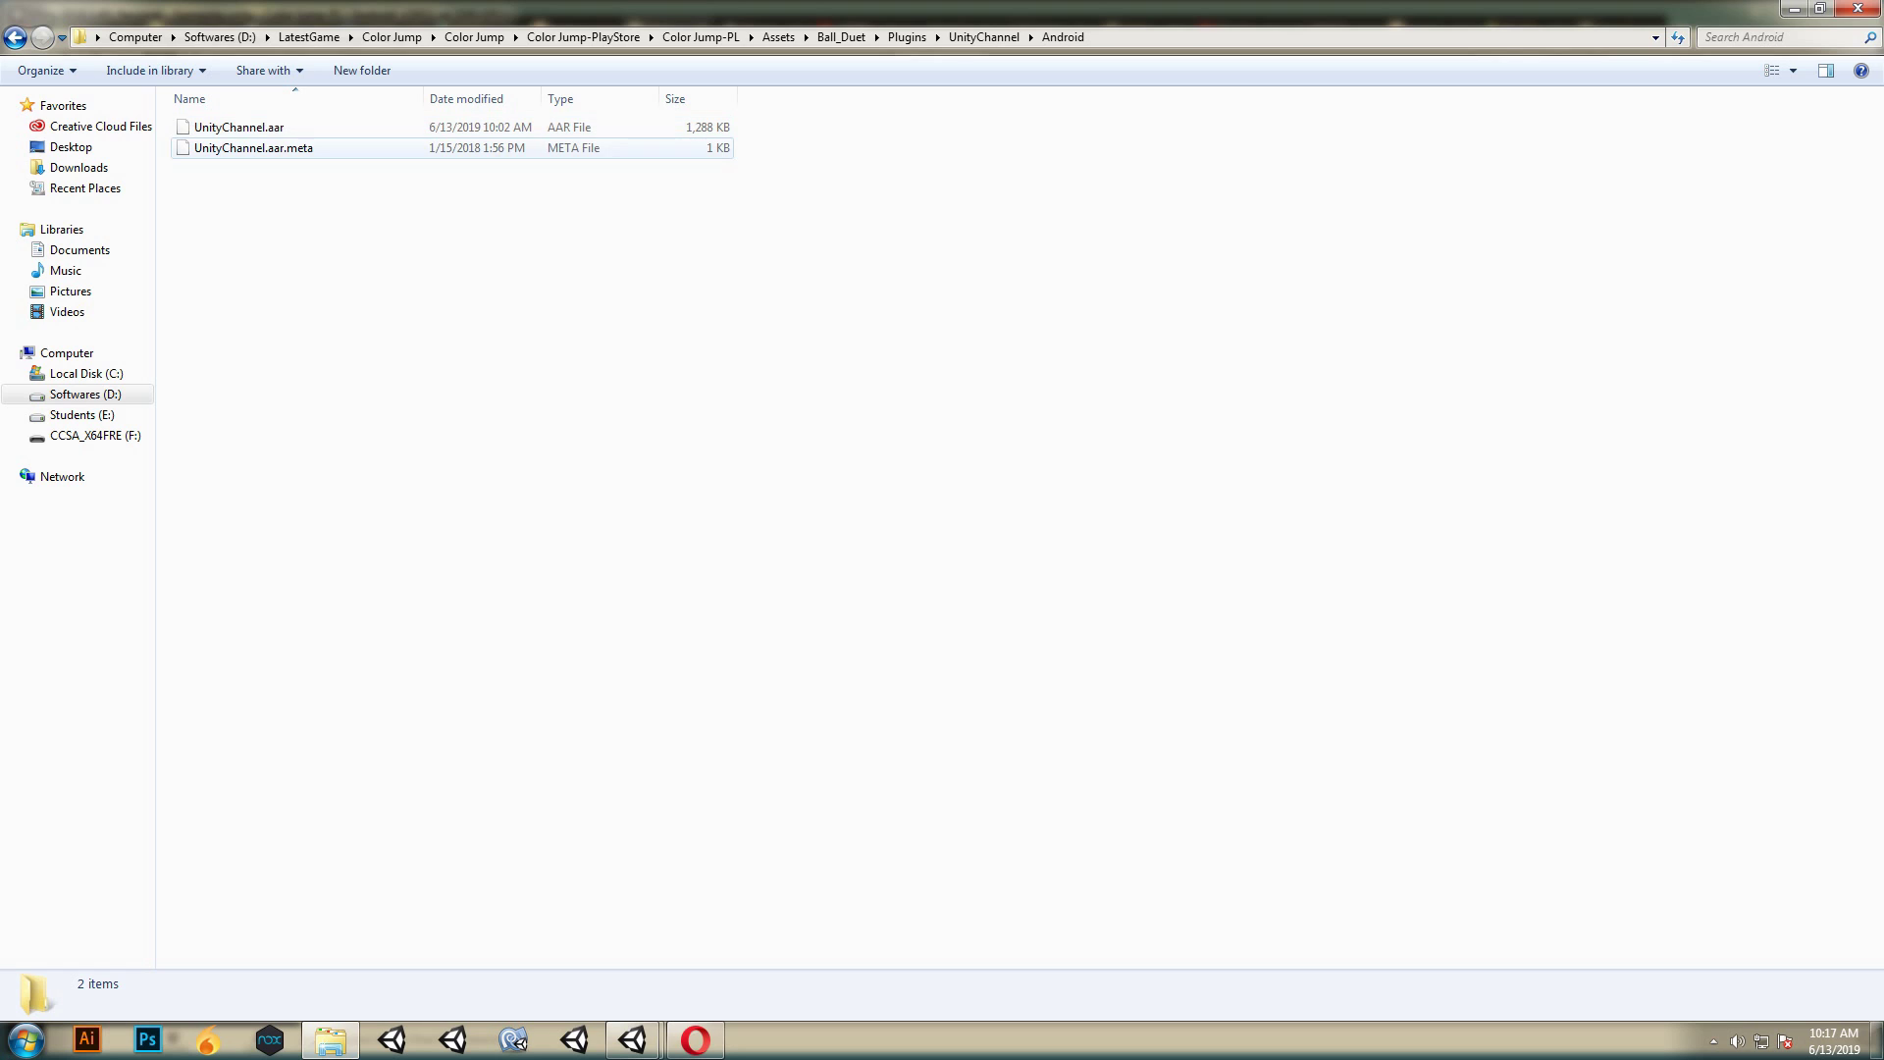
pyautogui.click(265, 126)
pyautogui.rightClick(265, 123)
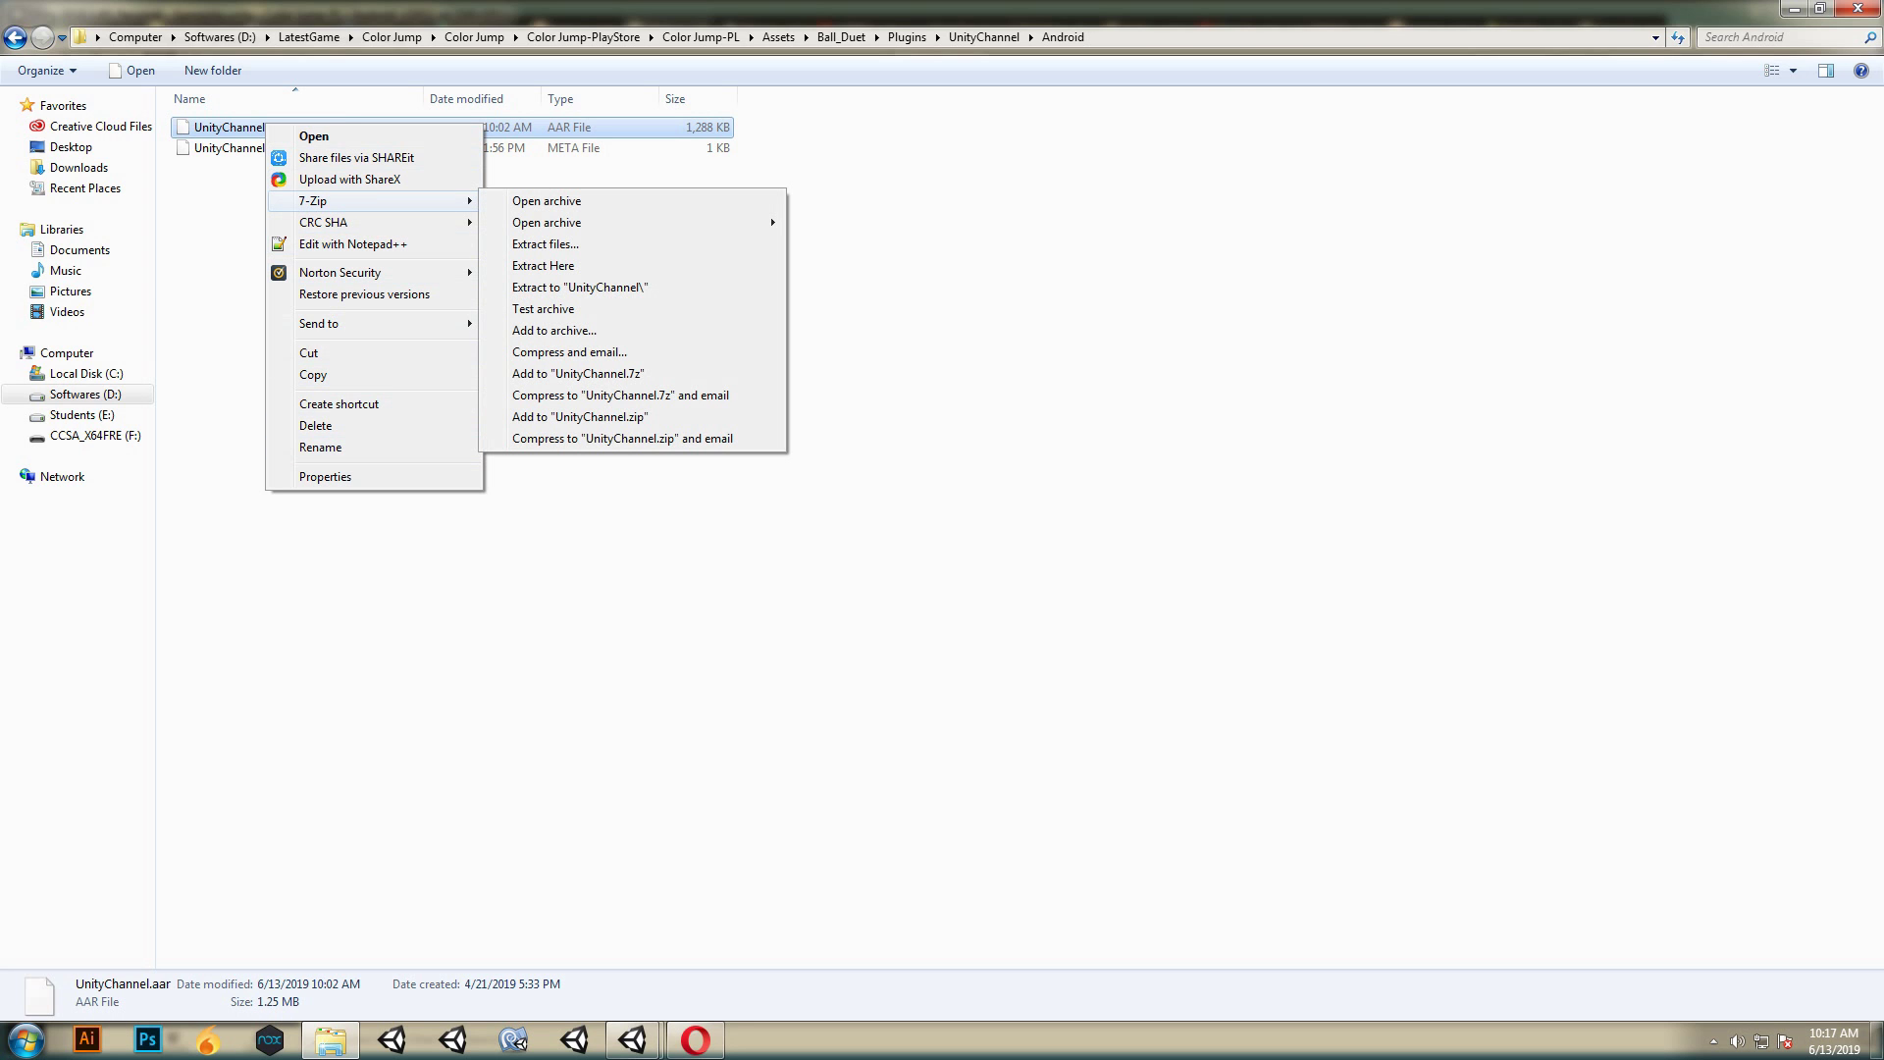
# Open UnityChannel.aar in 7-Zip and view its AndroidManifest.xml in the browser.
pyautogui.click(547, 200)
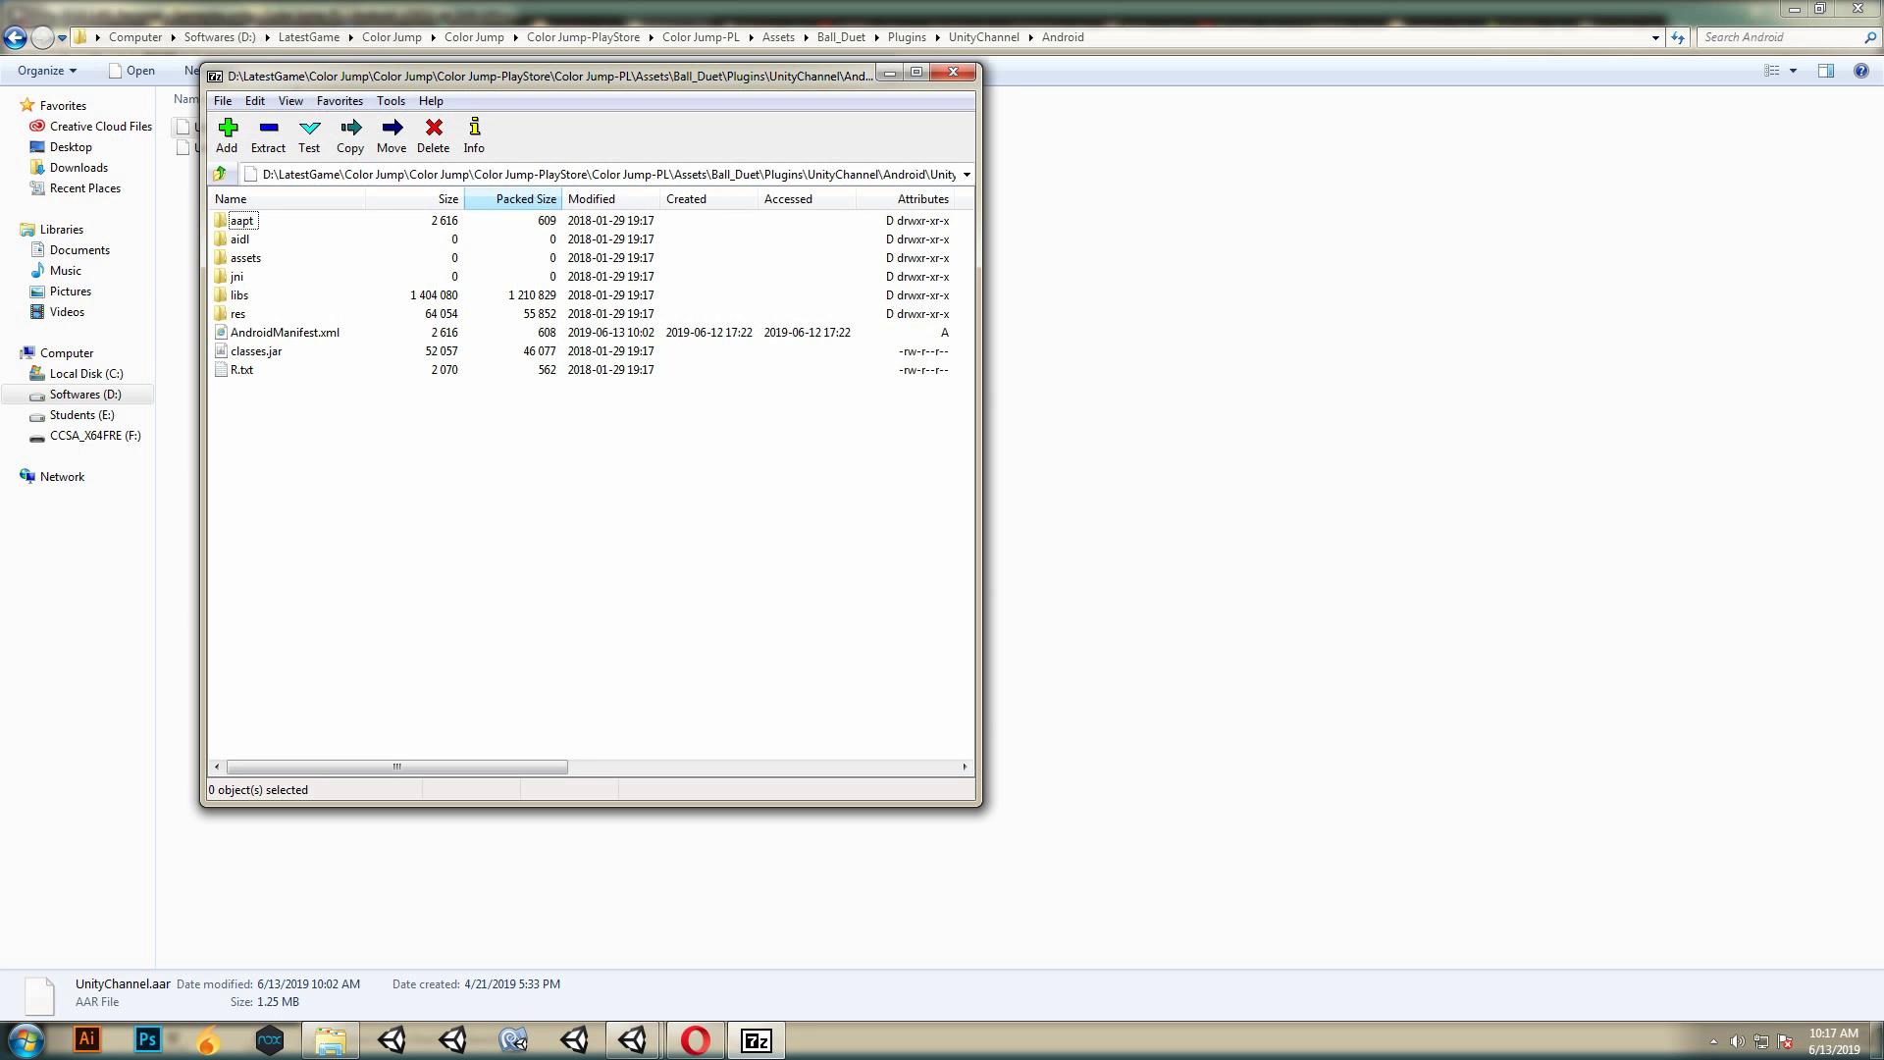
pyautogui.press('Return')
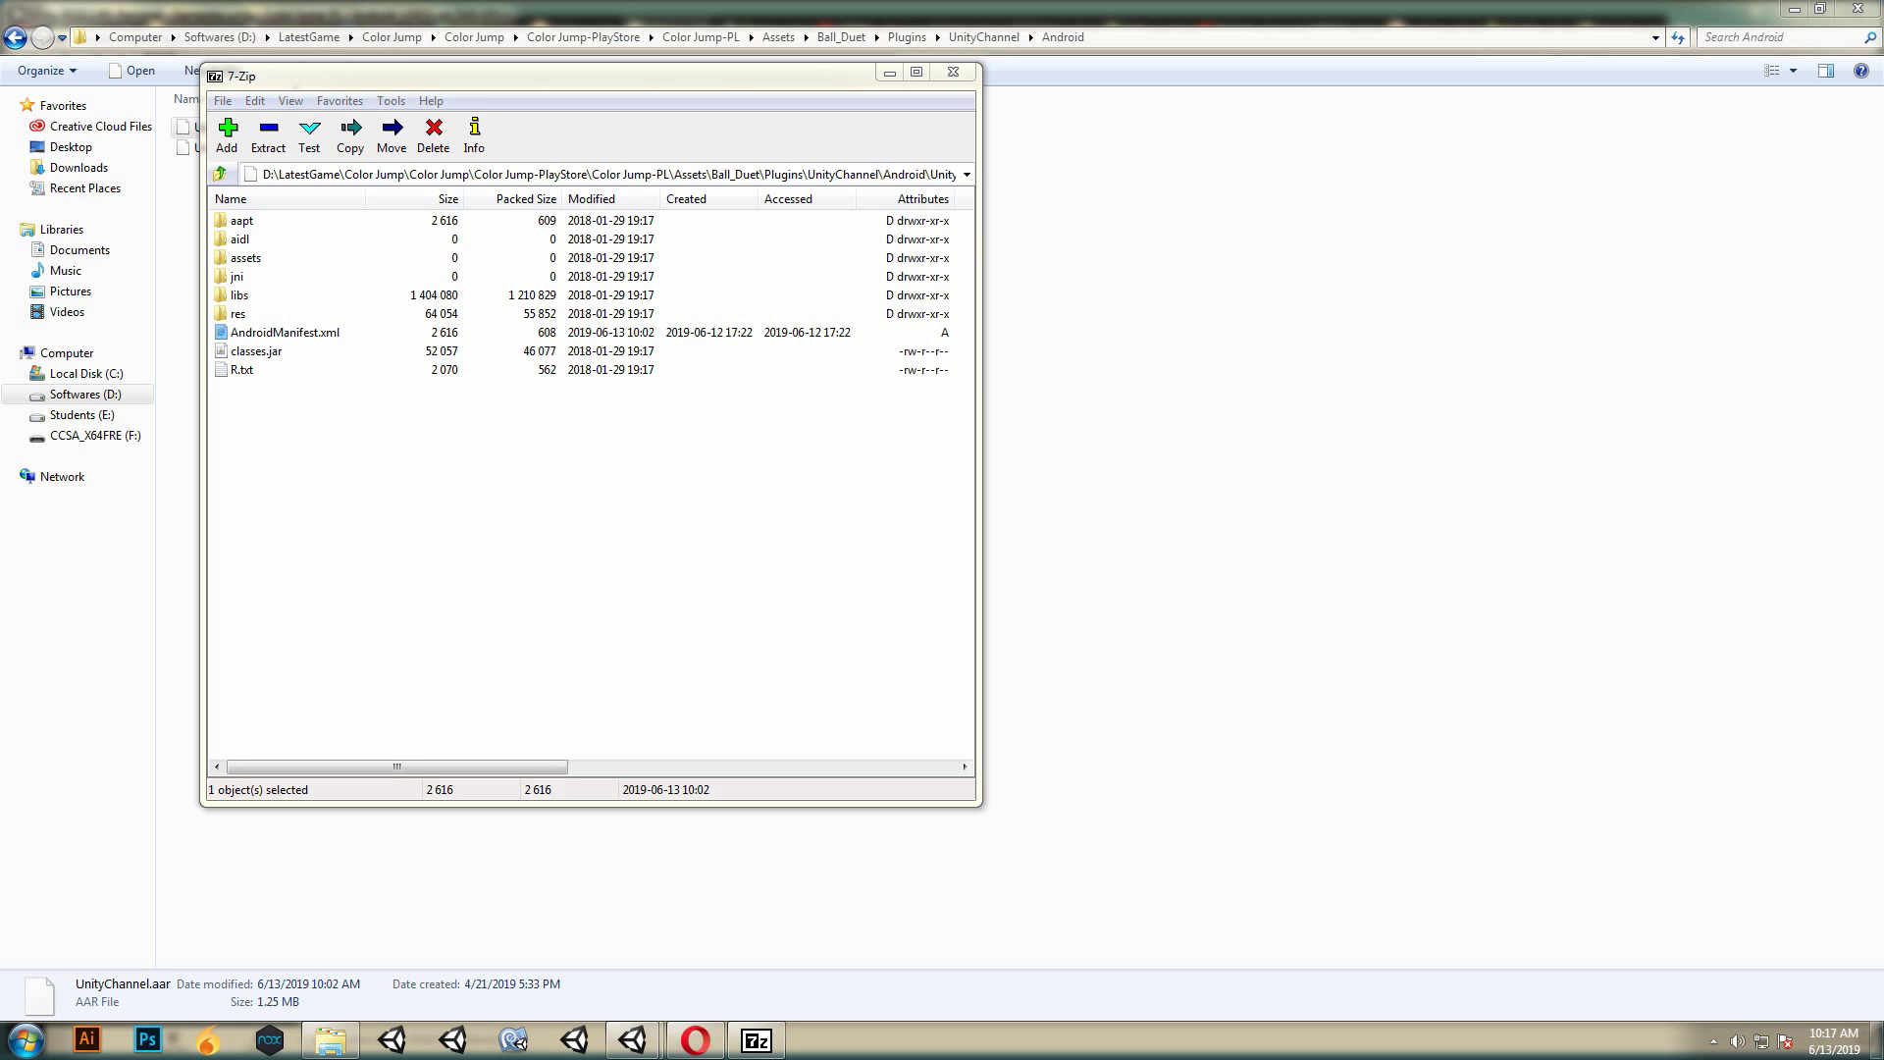
pyautogui.press('Return')
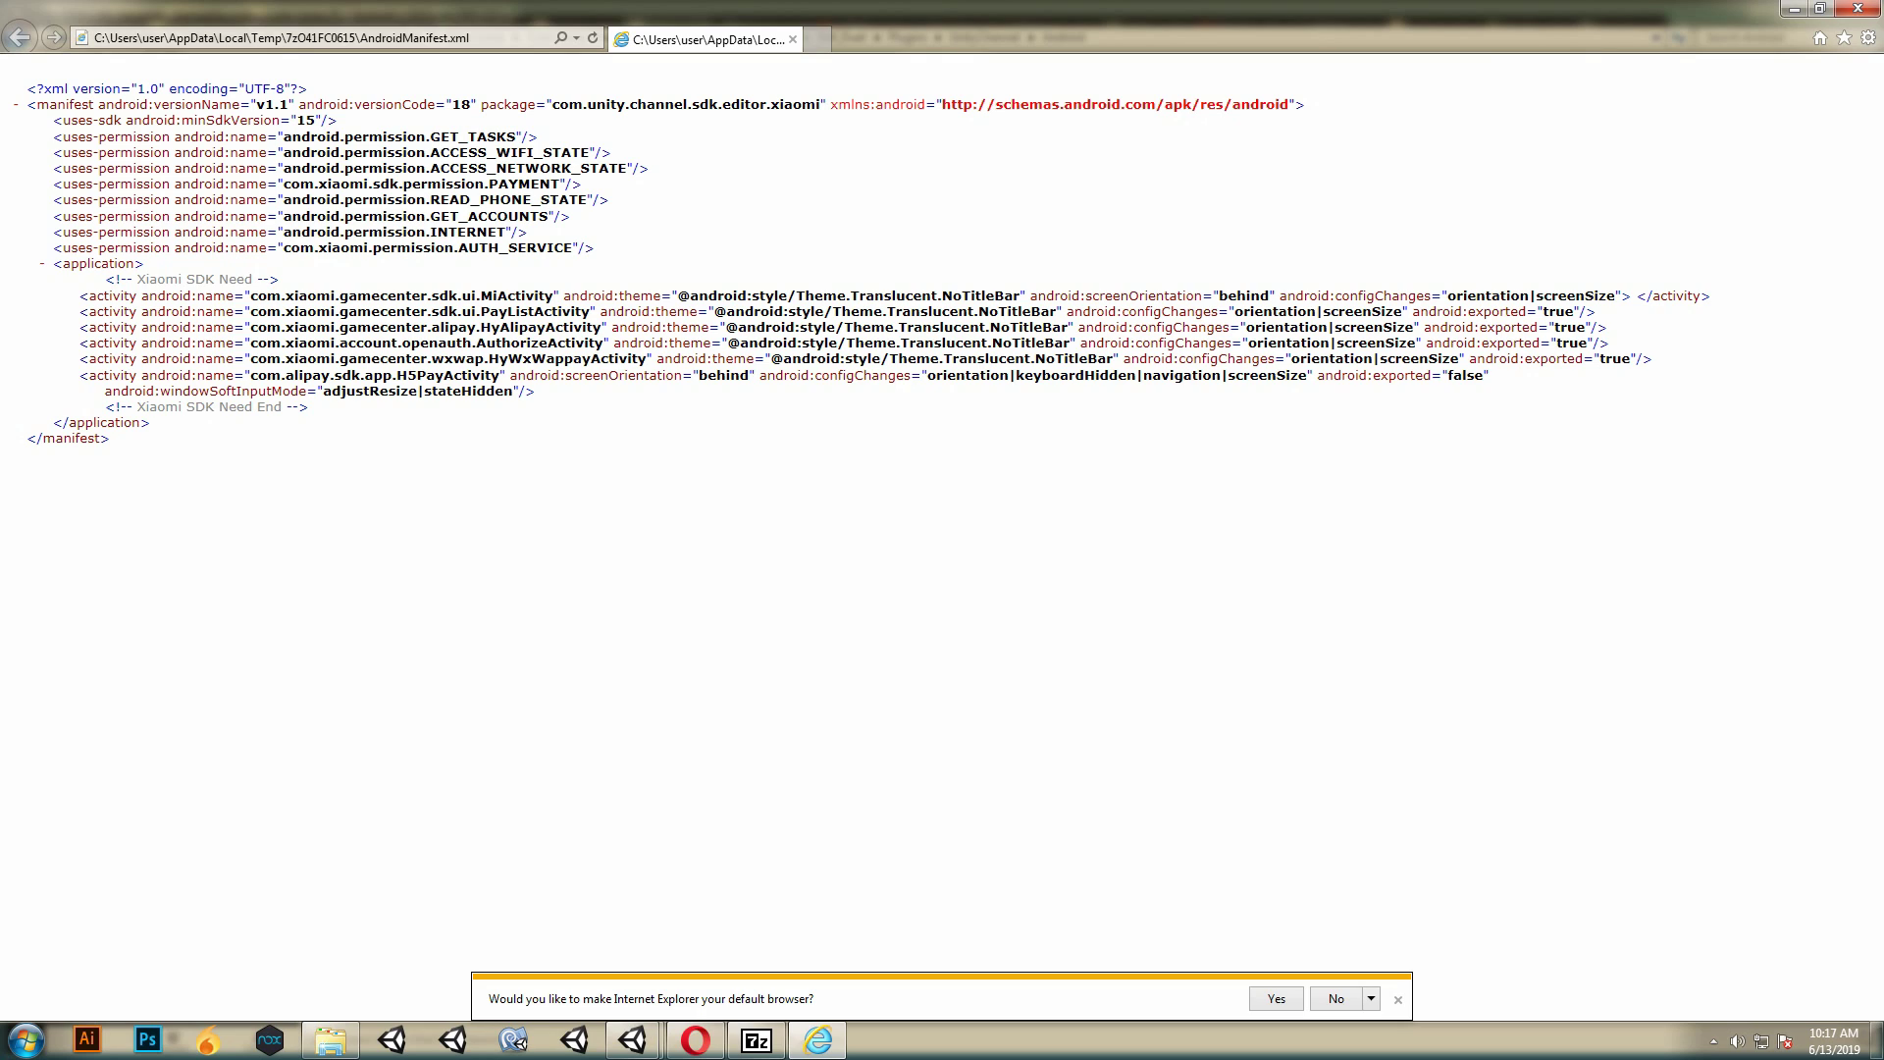
# Search the manifest for 'alipay', locating the HyAlipayActivity and H5PayActivity entries.
pyautogui.moveTo(432, 327); pyautogui.dragTo(477, 327)
pyautogui.hotkey('ctrl', 'f')
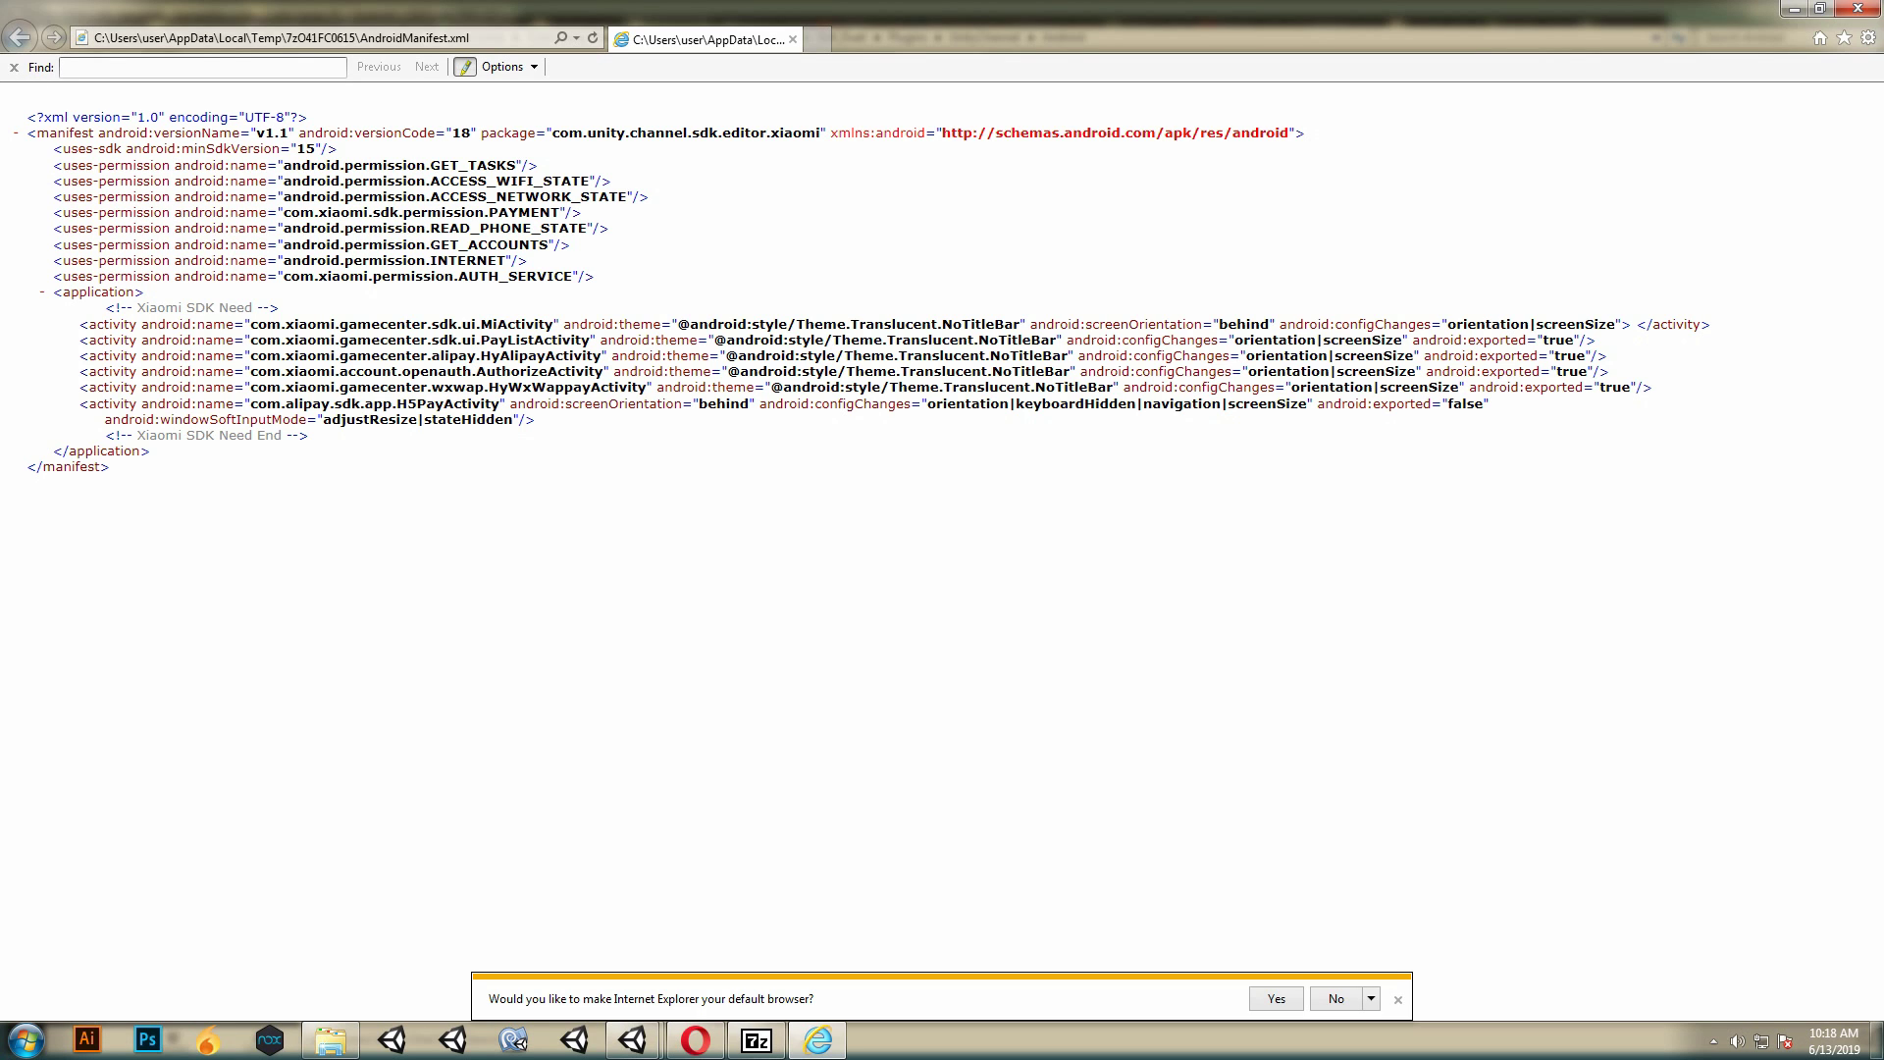
pyautogui.moveTo(286, 403); pyautogui.dragTo(330, 403)
# Open AndroidManifest.xml in Notepad and set the first activity's android:exported to false.
pyautogui.click(1858, 8)
pyautogui.rightClick(261, 333)
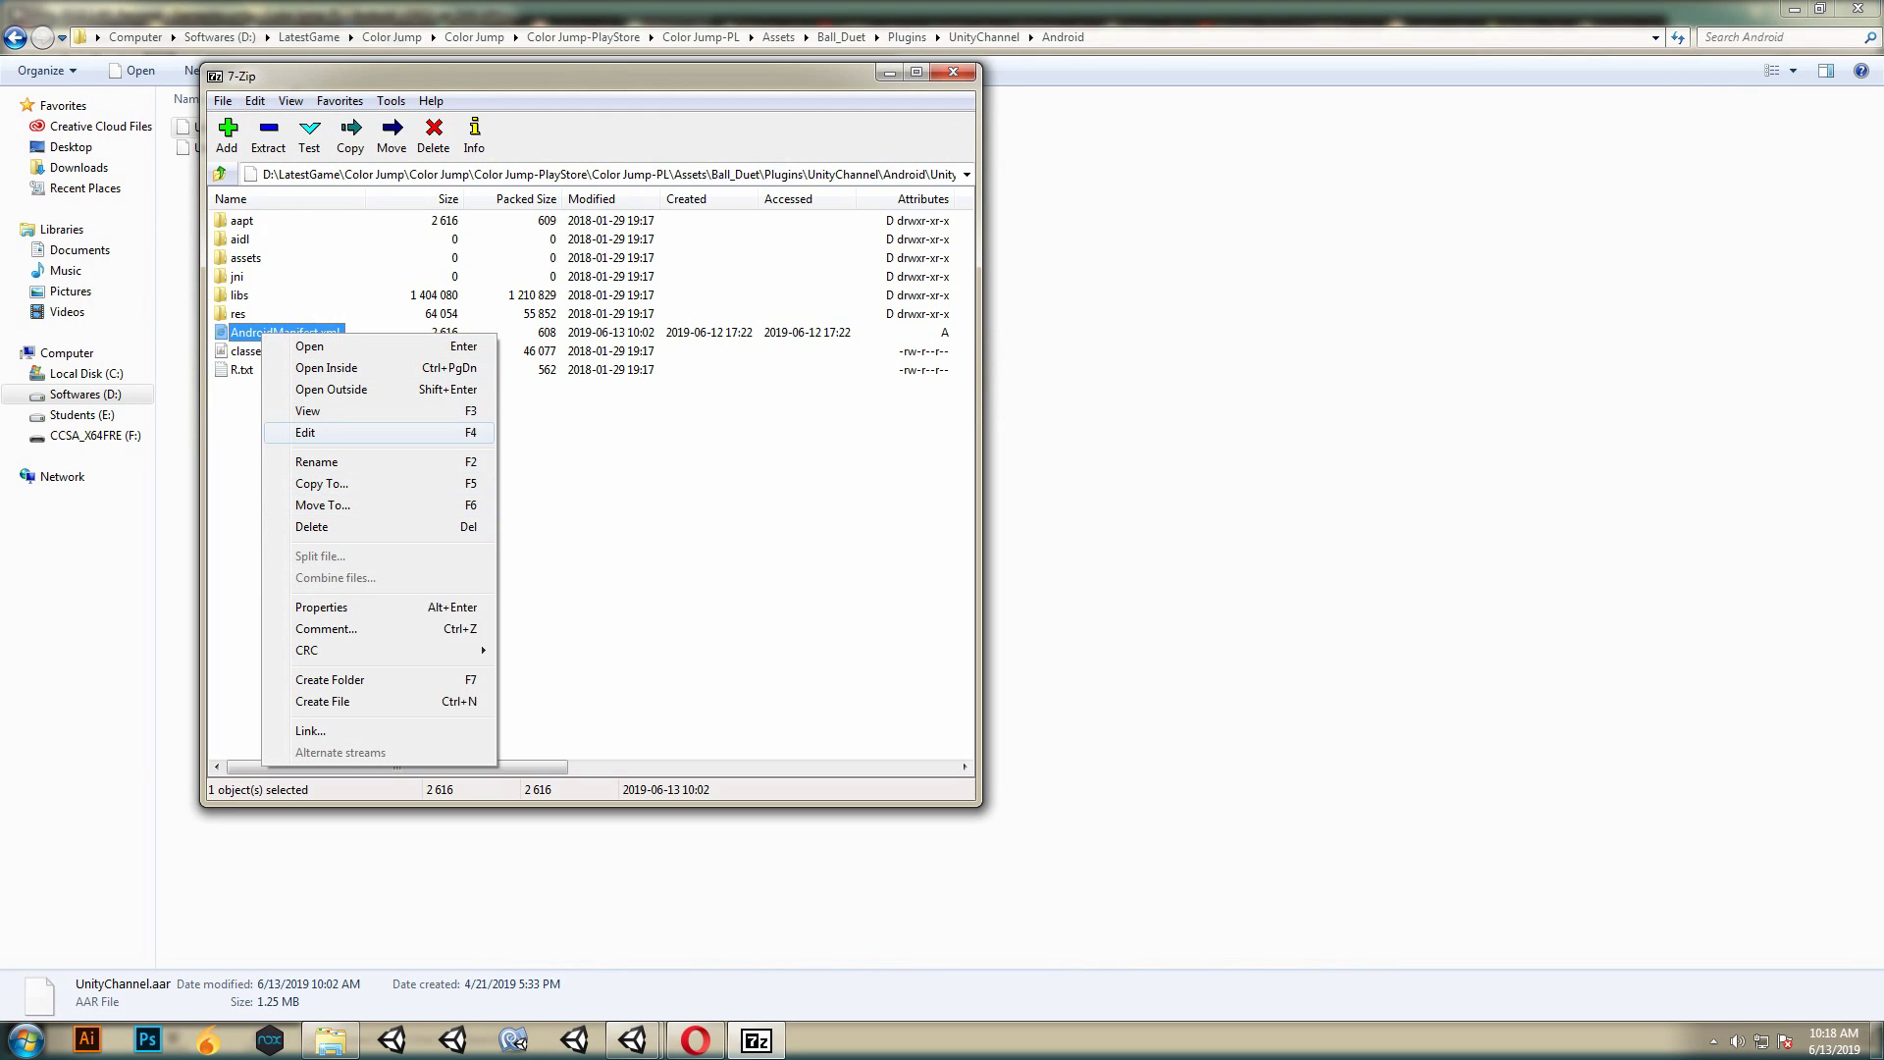
pyautogui.click(324, 433)
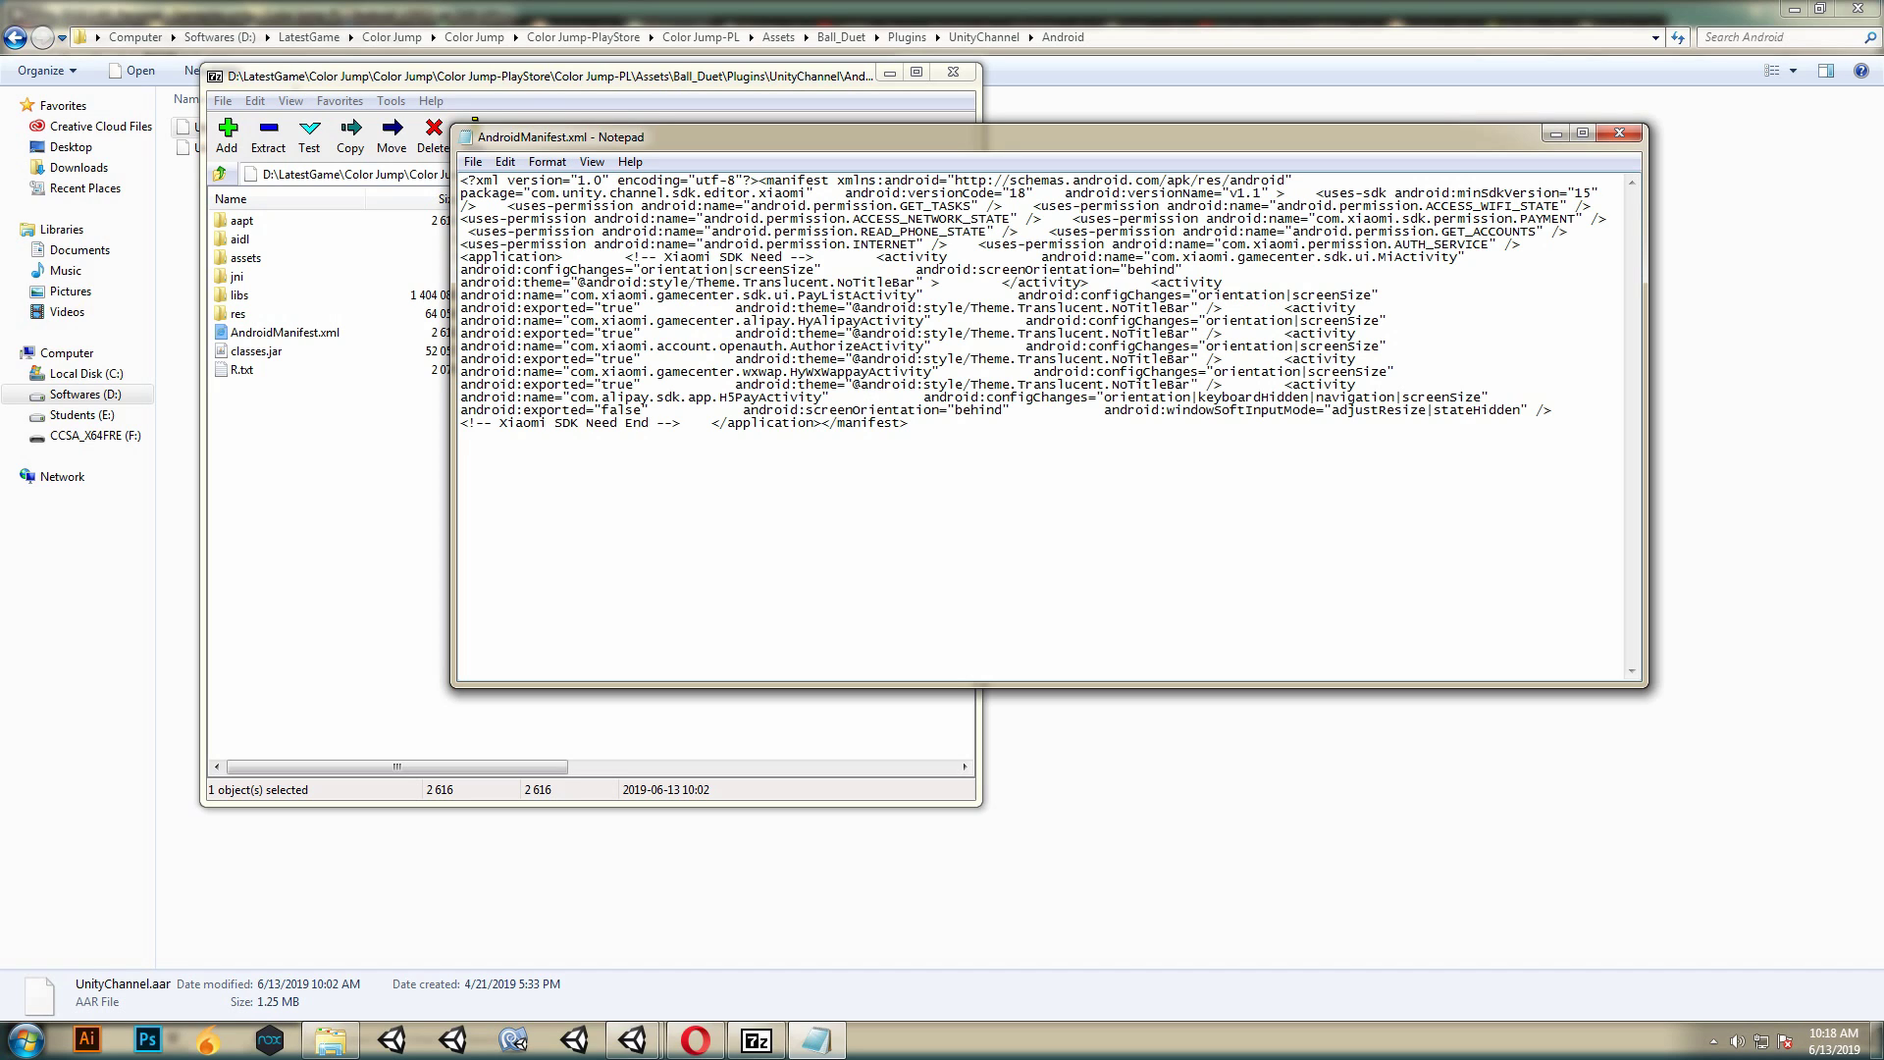
pyautogui.press('BackSpace')
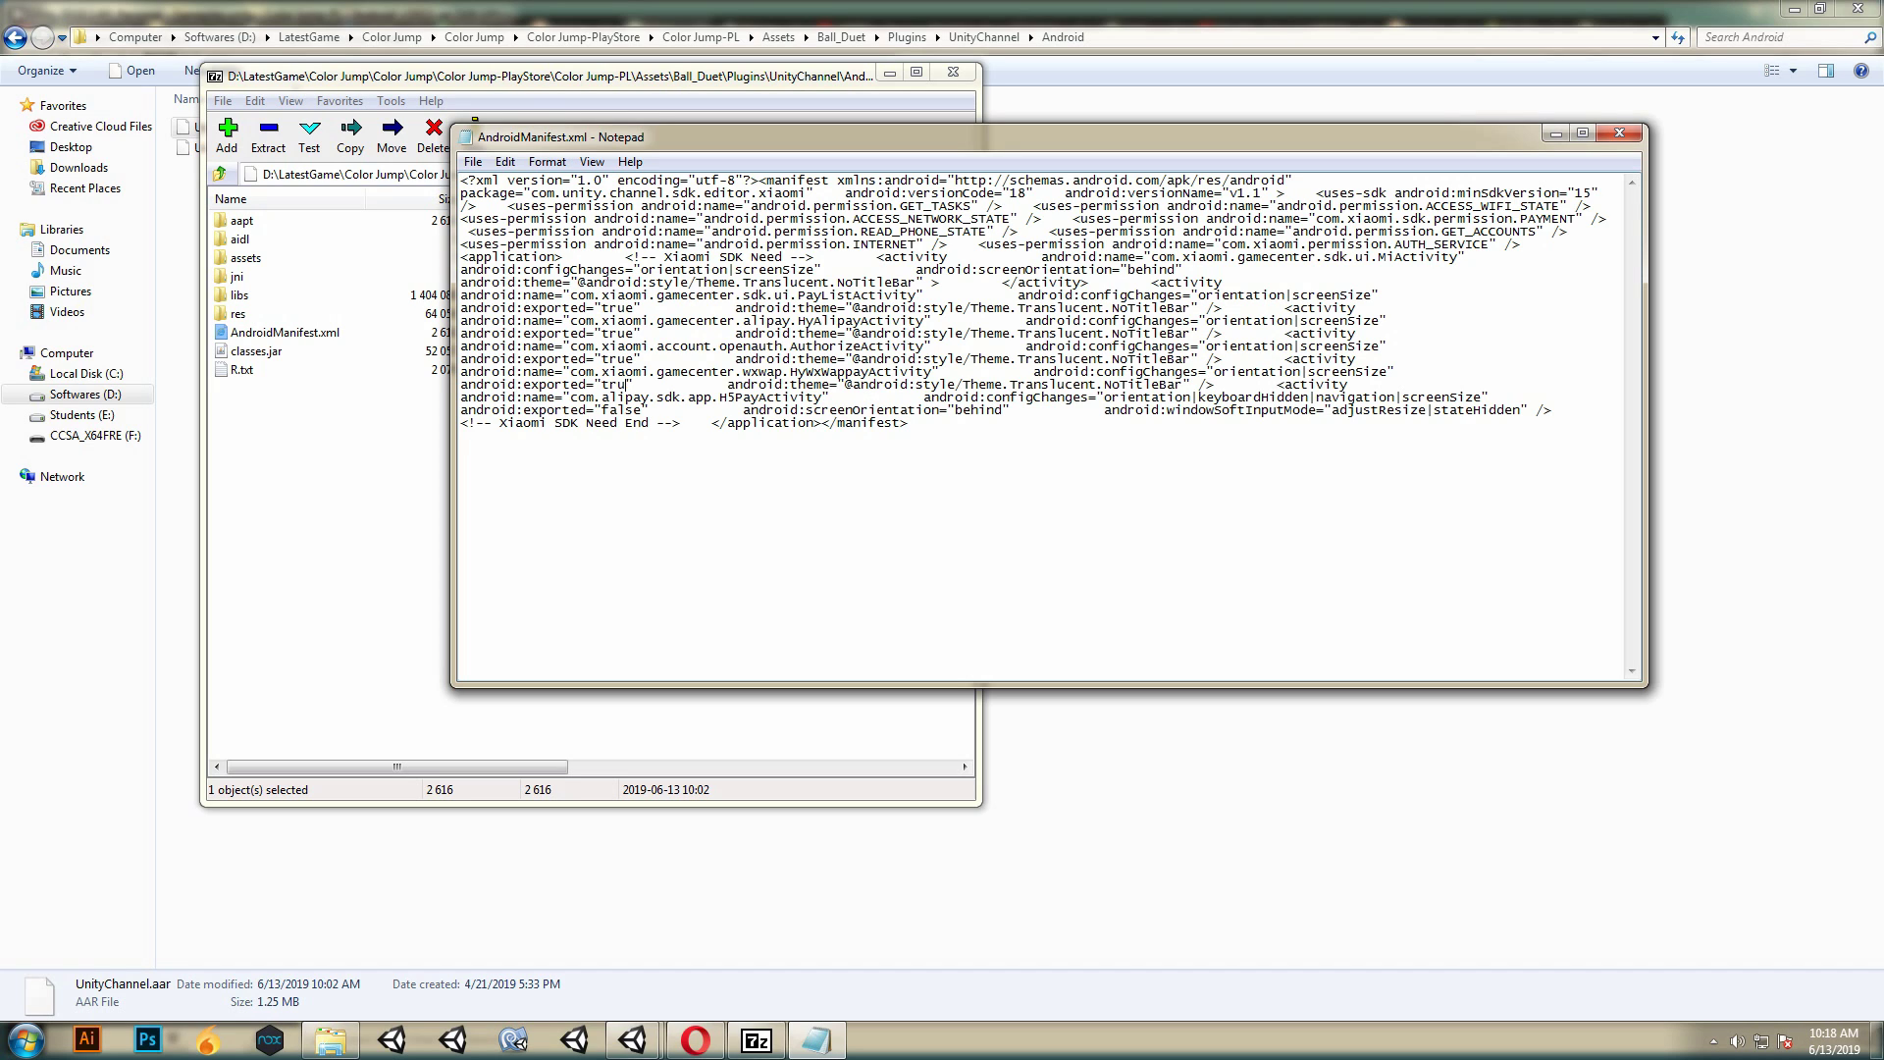
pyautogui.press('BackSpace')
pyautogui.press('BackSpace')
pyautogui.press('BackSpace')
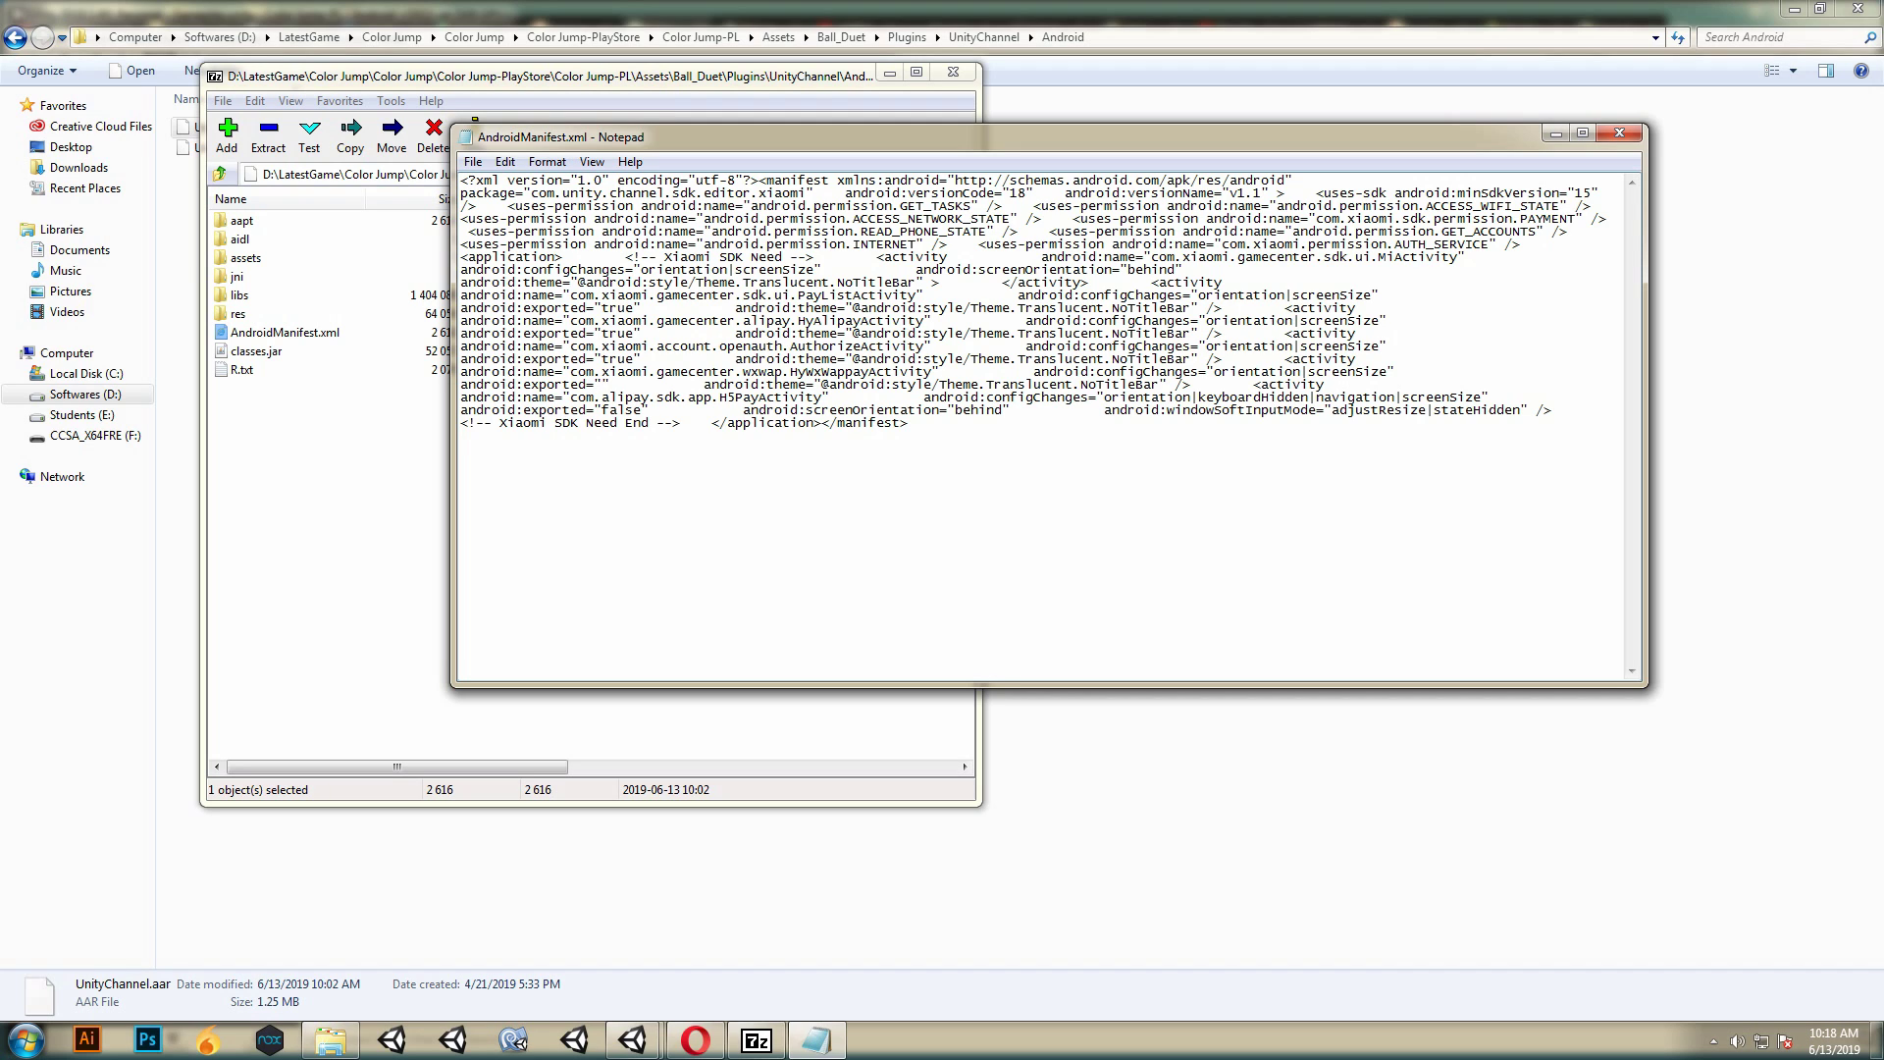
pyautogui.write('false')
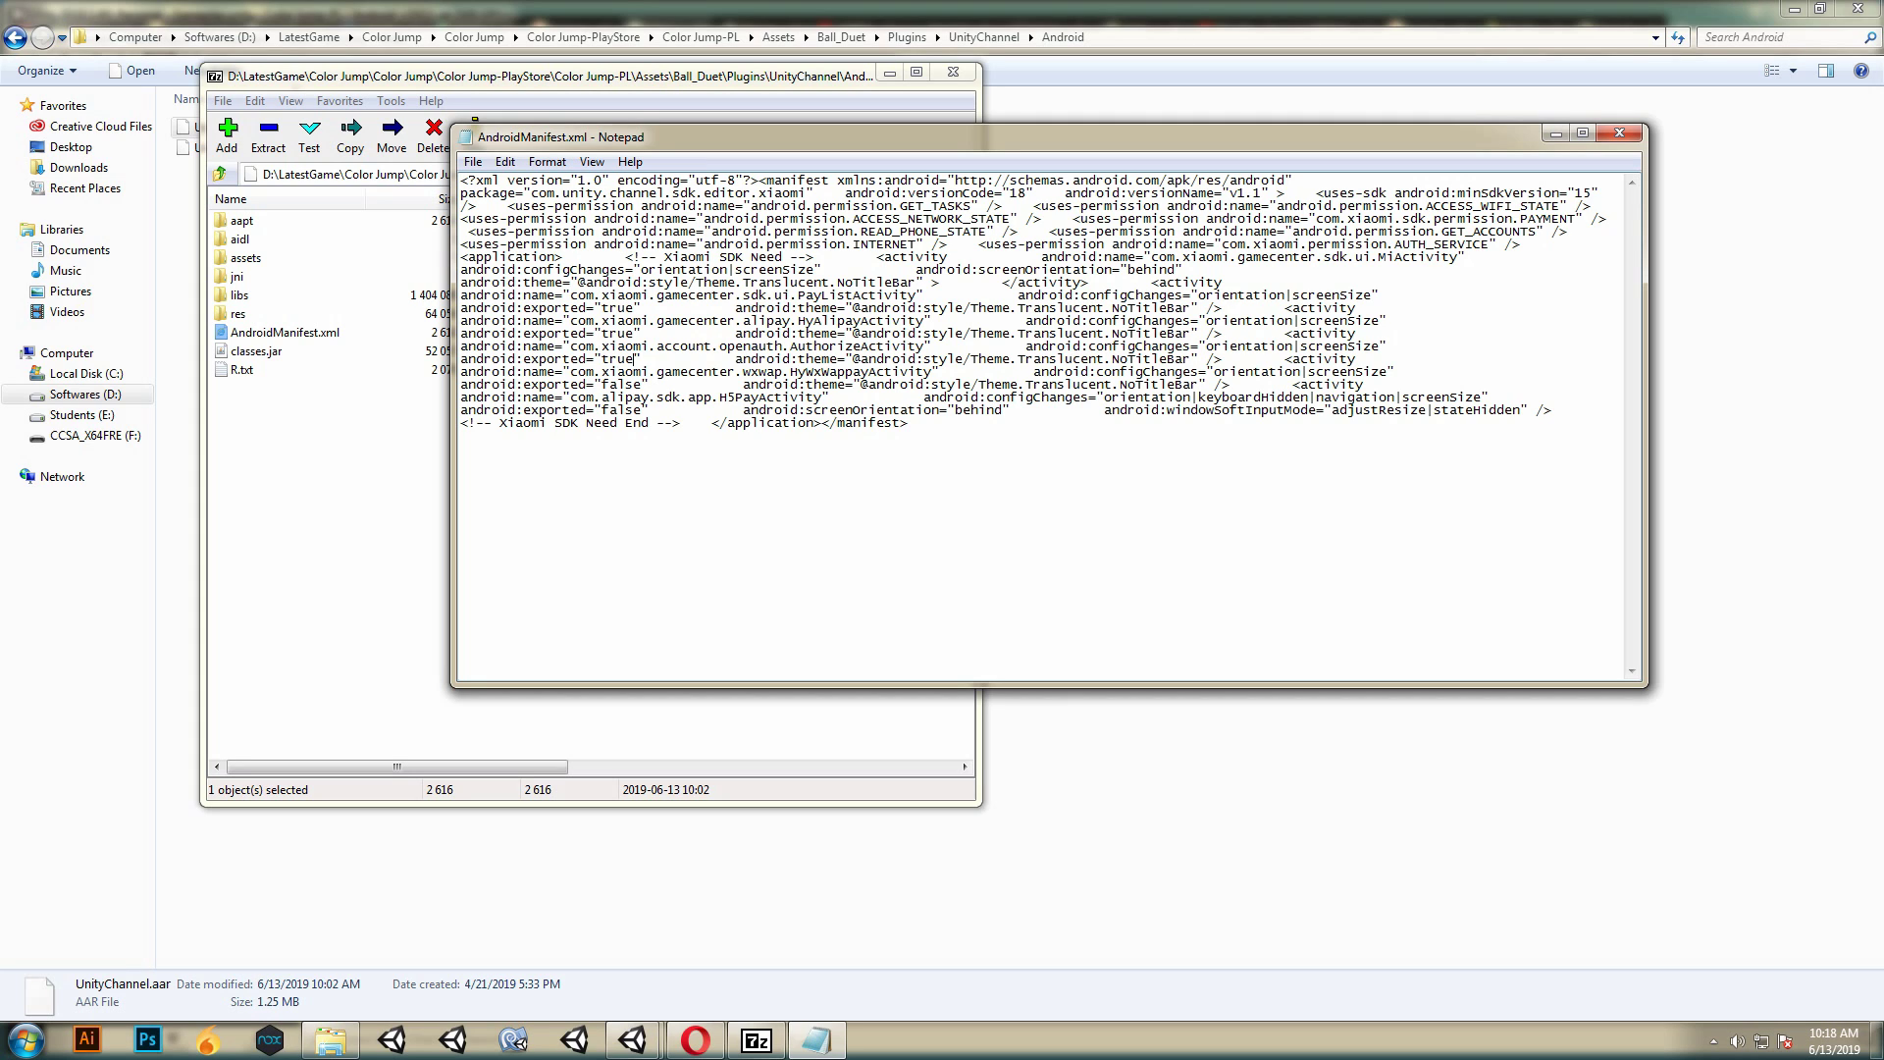
# Set android:exported to false on HyWxWappayActivity, HyAlipayActivity and PayListActivity.
pyautogui.press('BackSpace')
pyautogui.press('BackSpace')
pyautogui.press('BackSpace')
pyautogui.press('BackSpace')
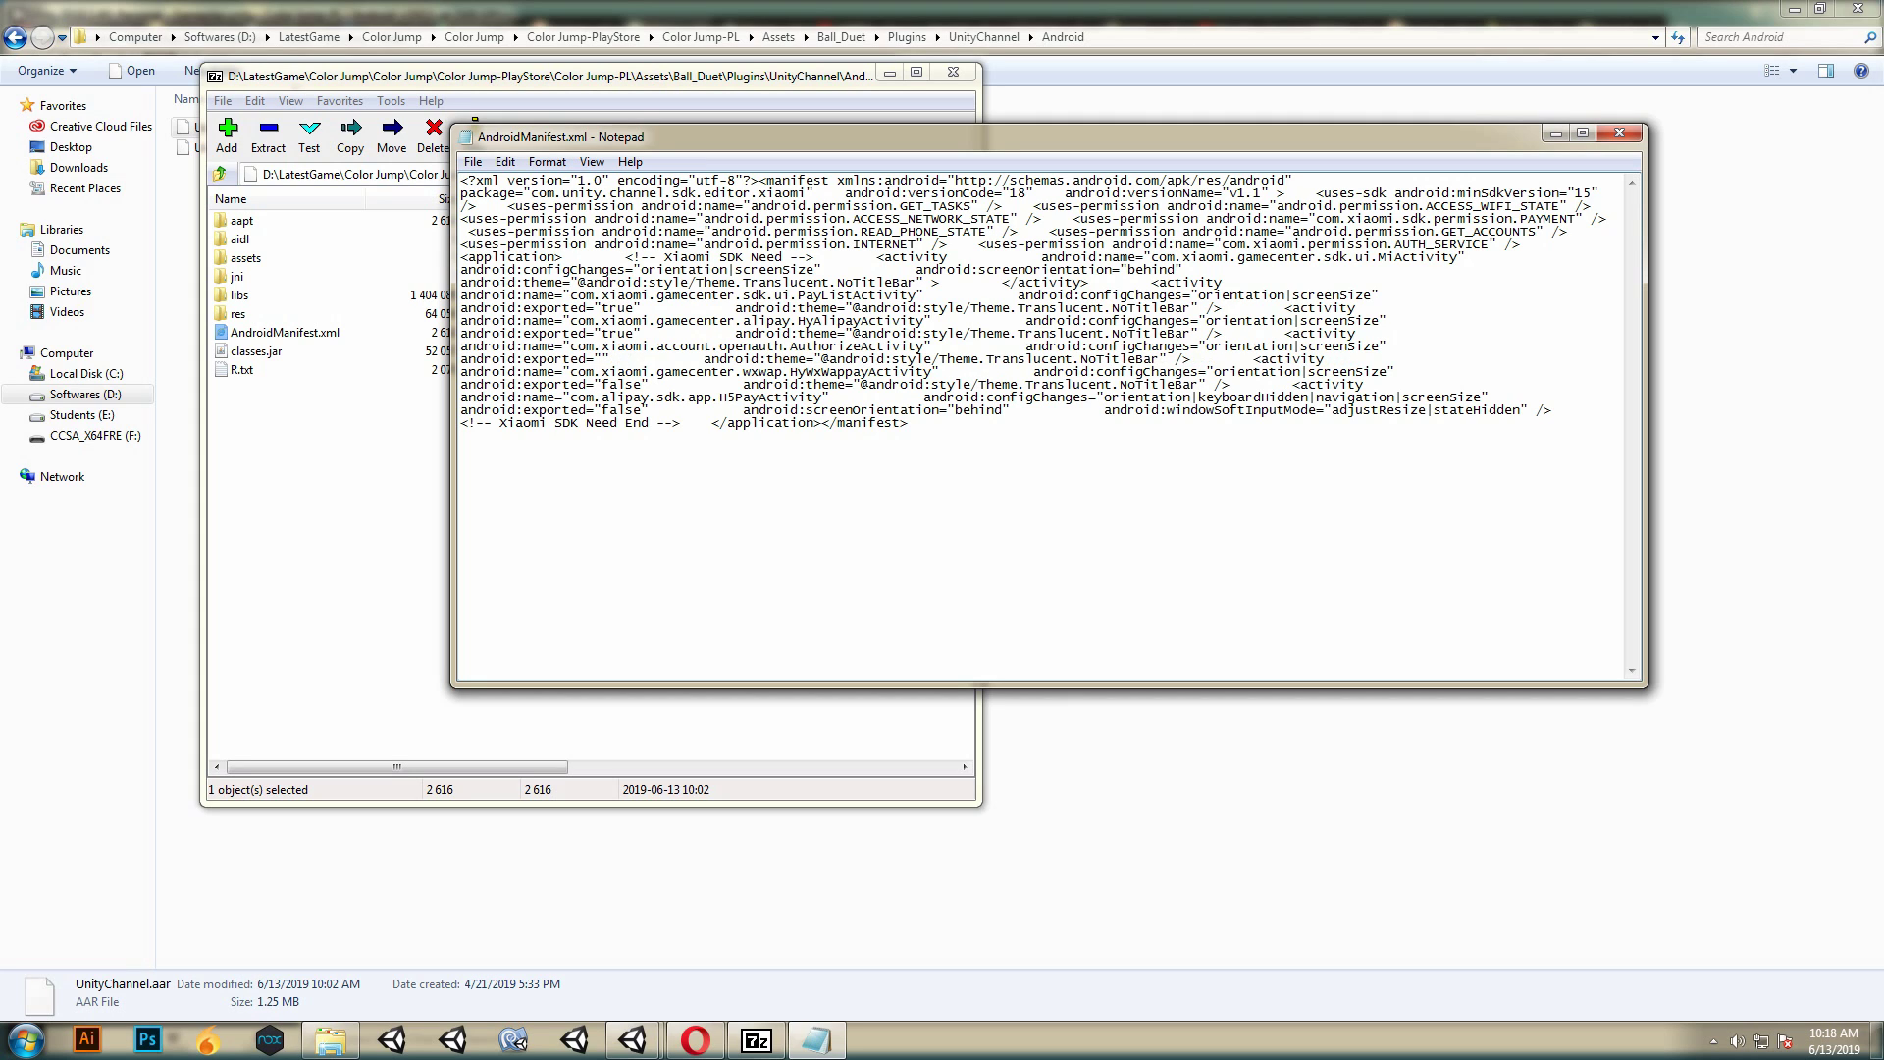
pyautogui.write('fals')
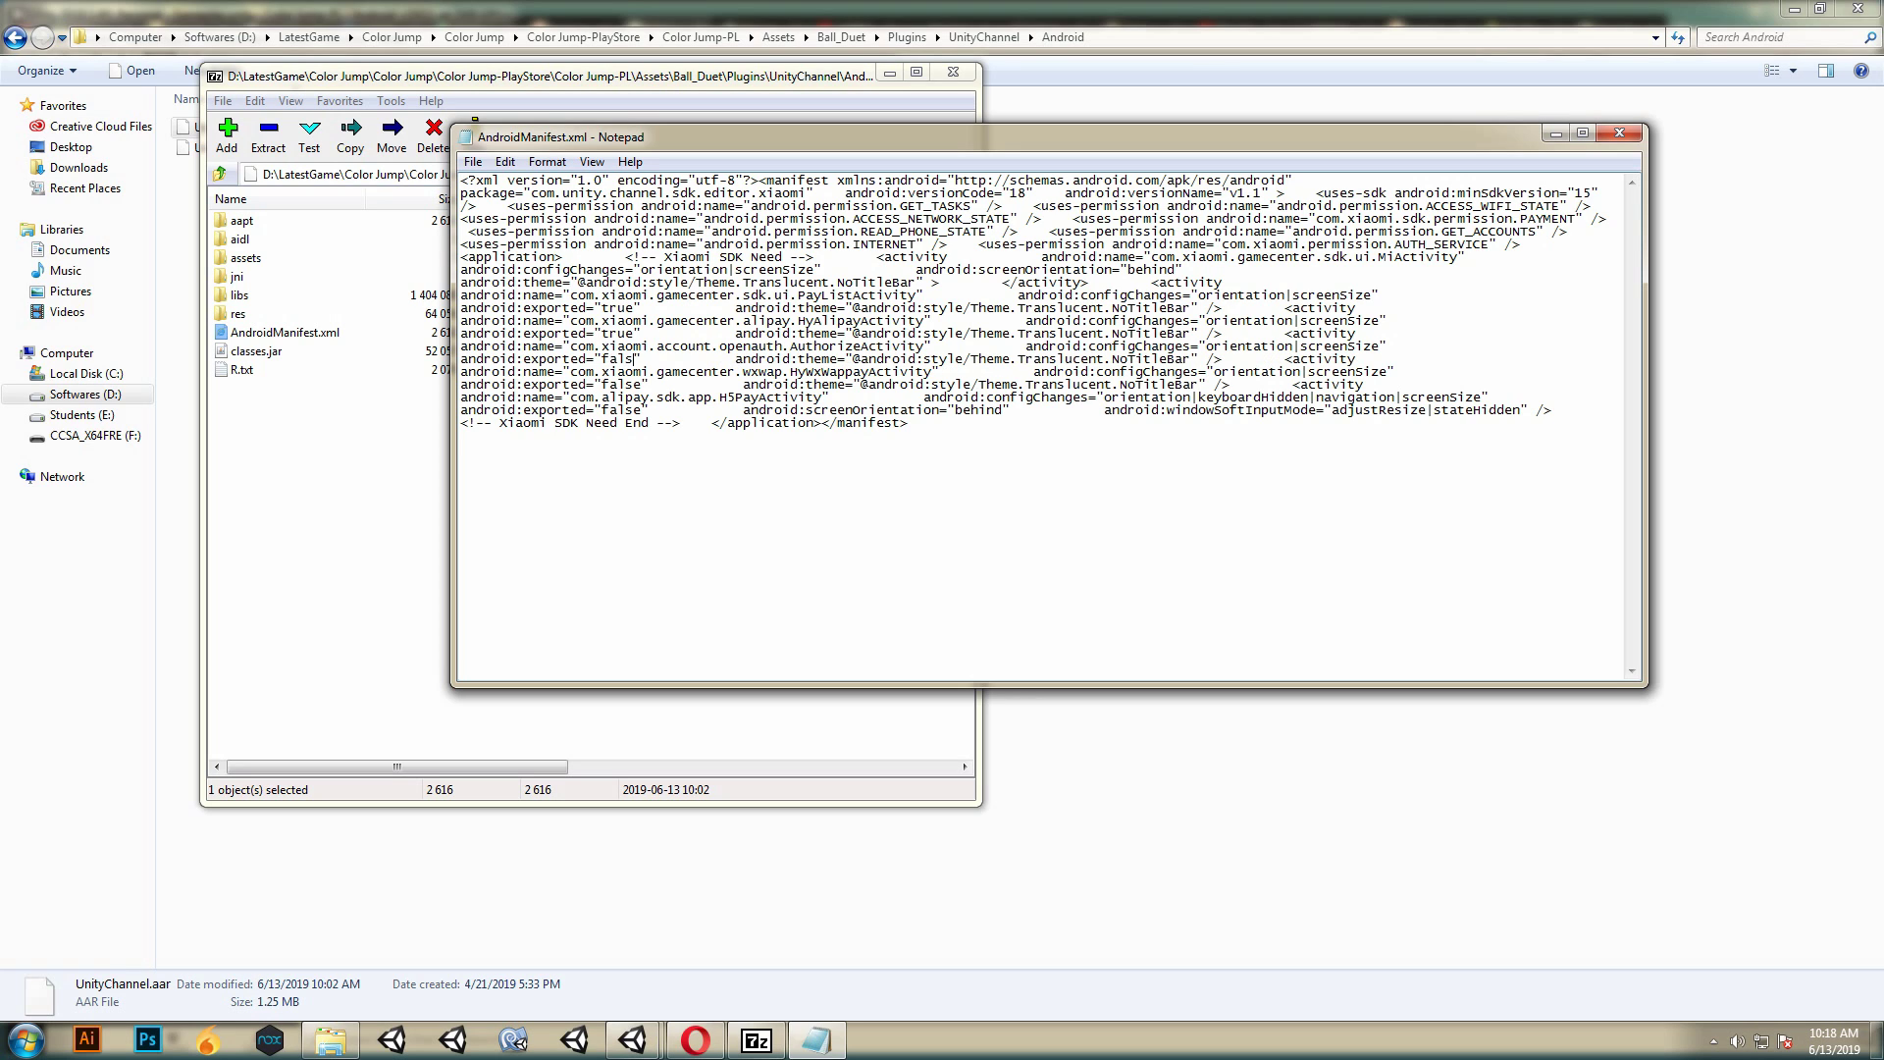
pyautogui.write('e')
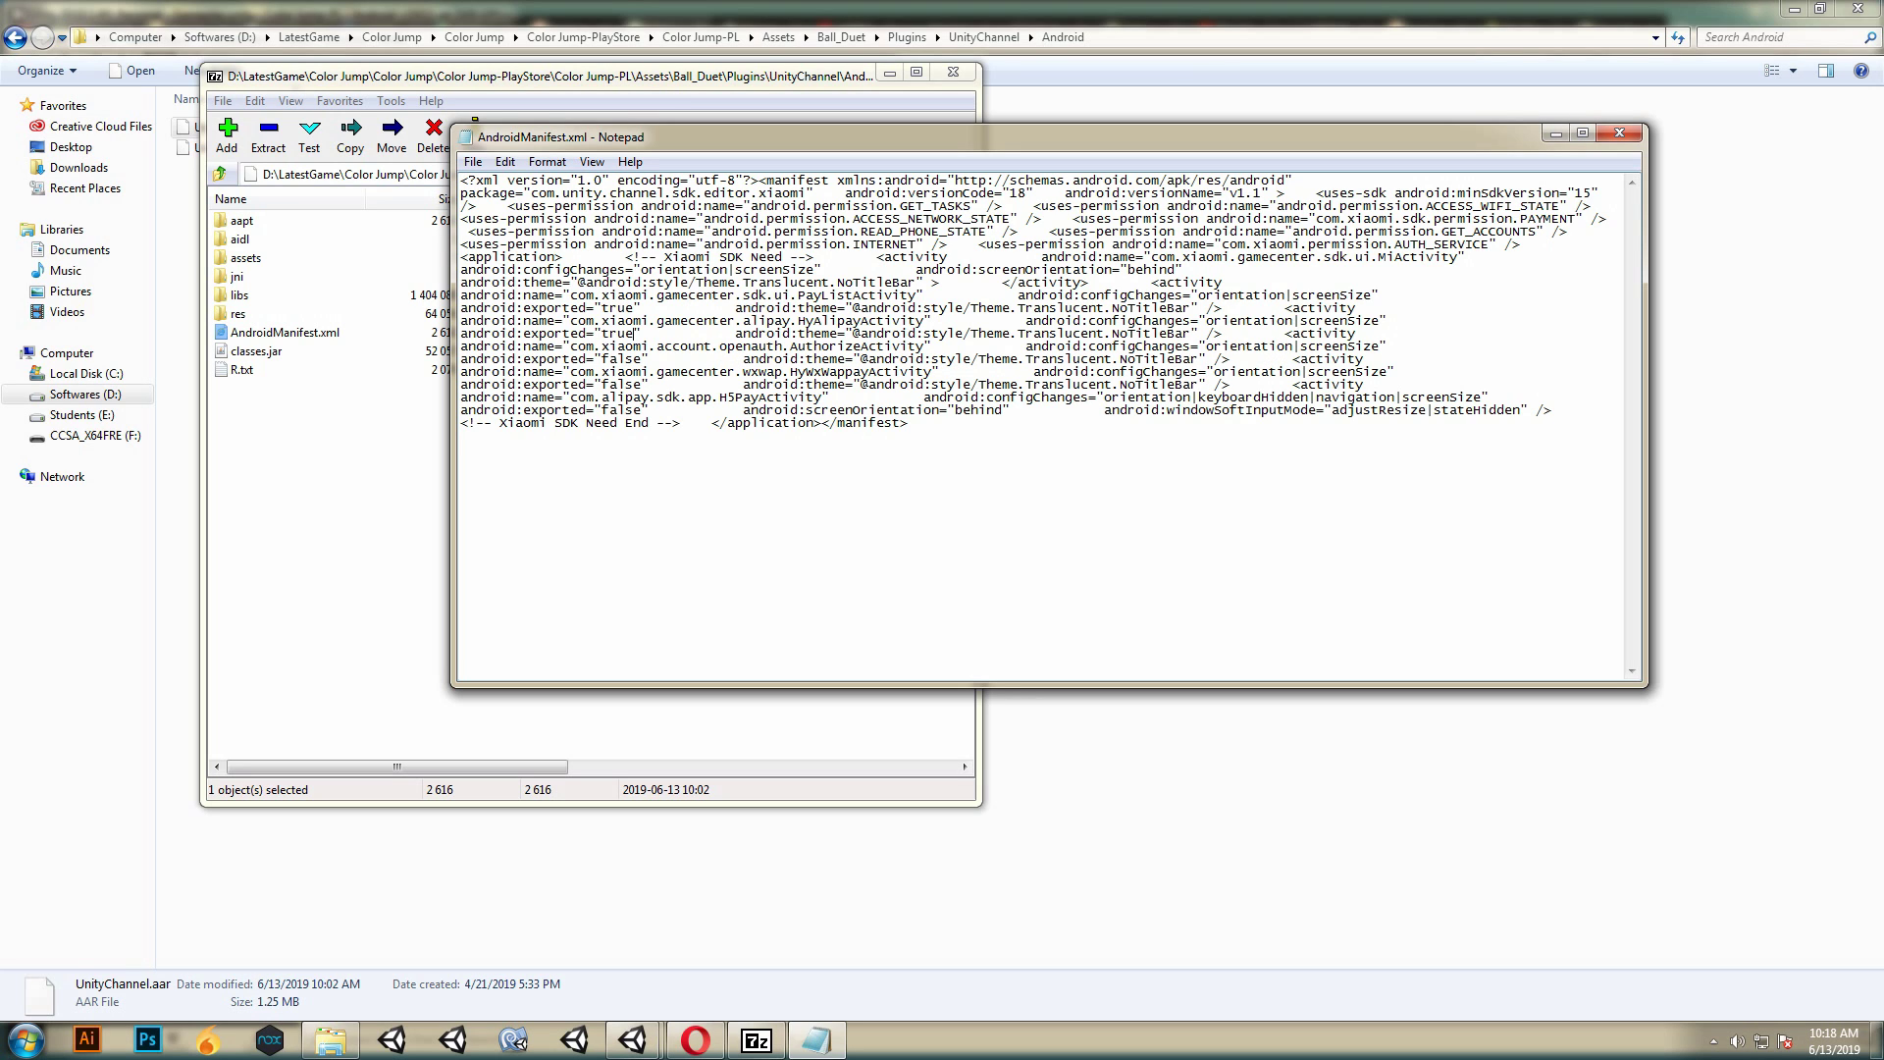
pyautogui.press('BackSpace')
pyautogui.press('BackSpace')
pyautogui.press('BackSpace')
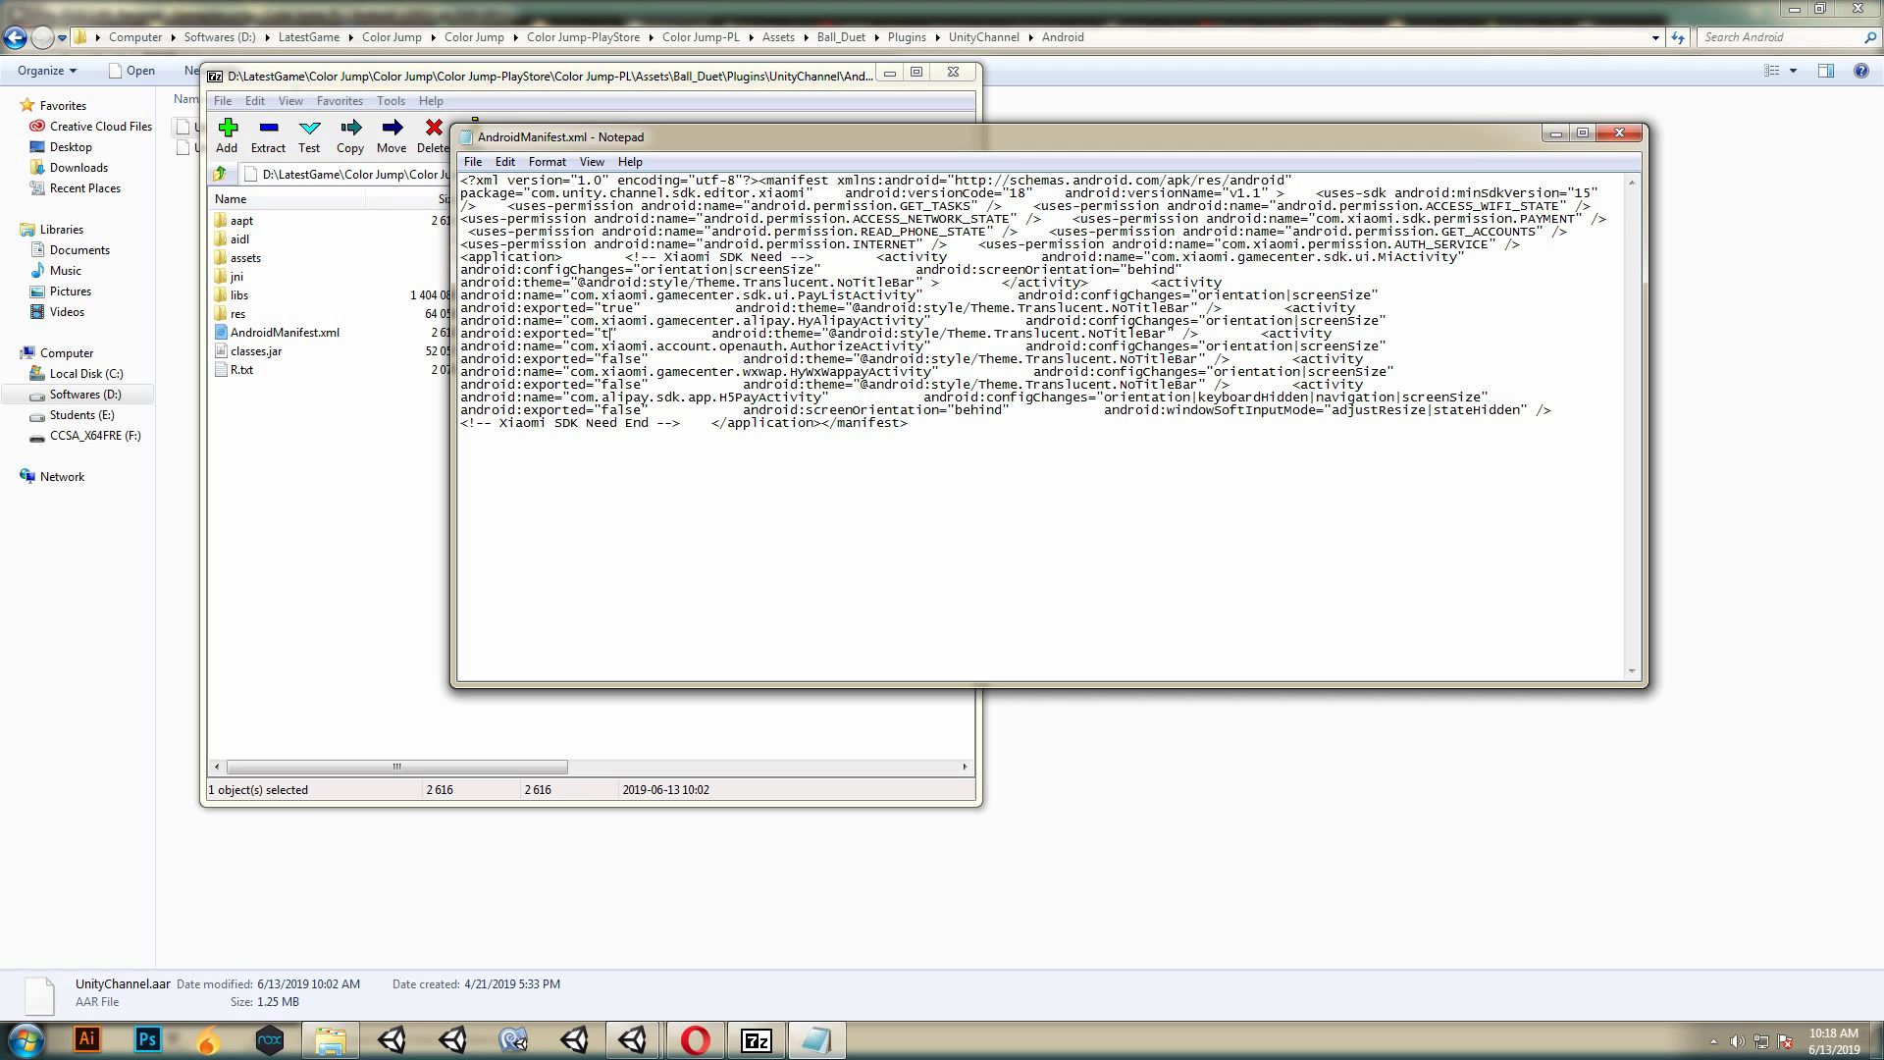
pyautogui.press('BackSpace')
pyautogui.write('fa')
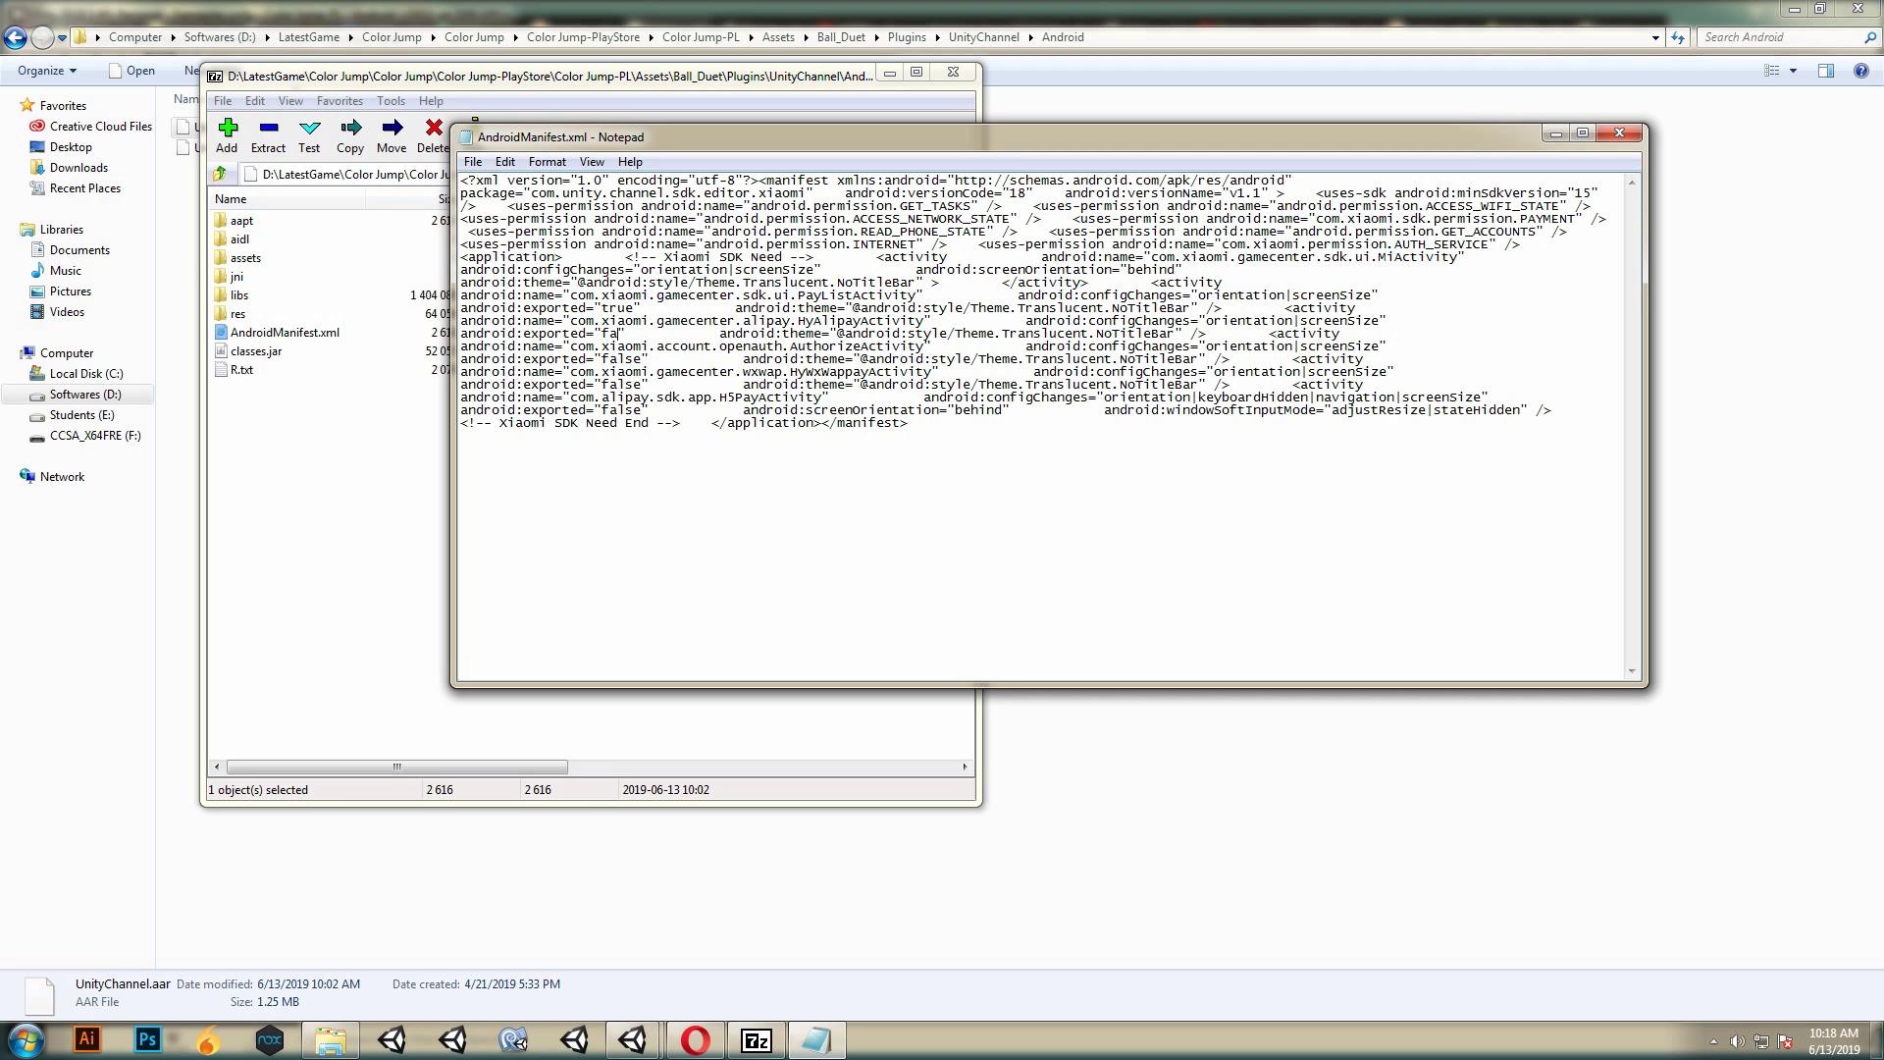
pyautogui.write('lse')
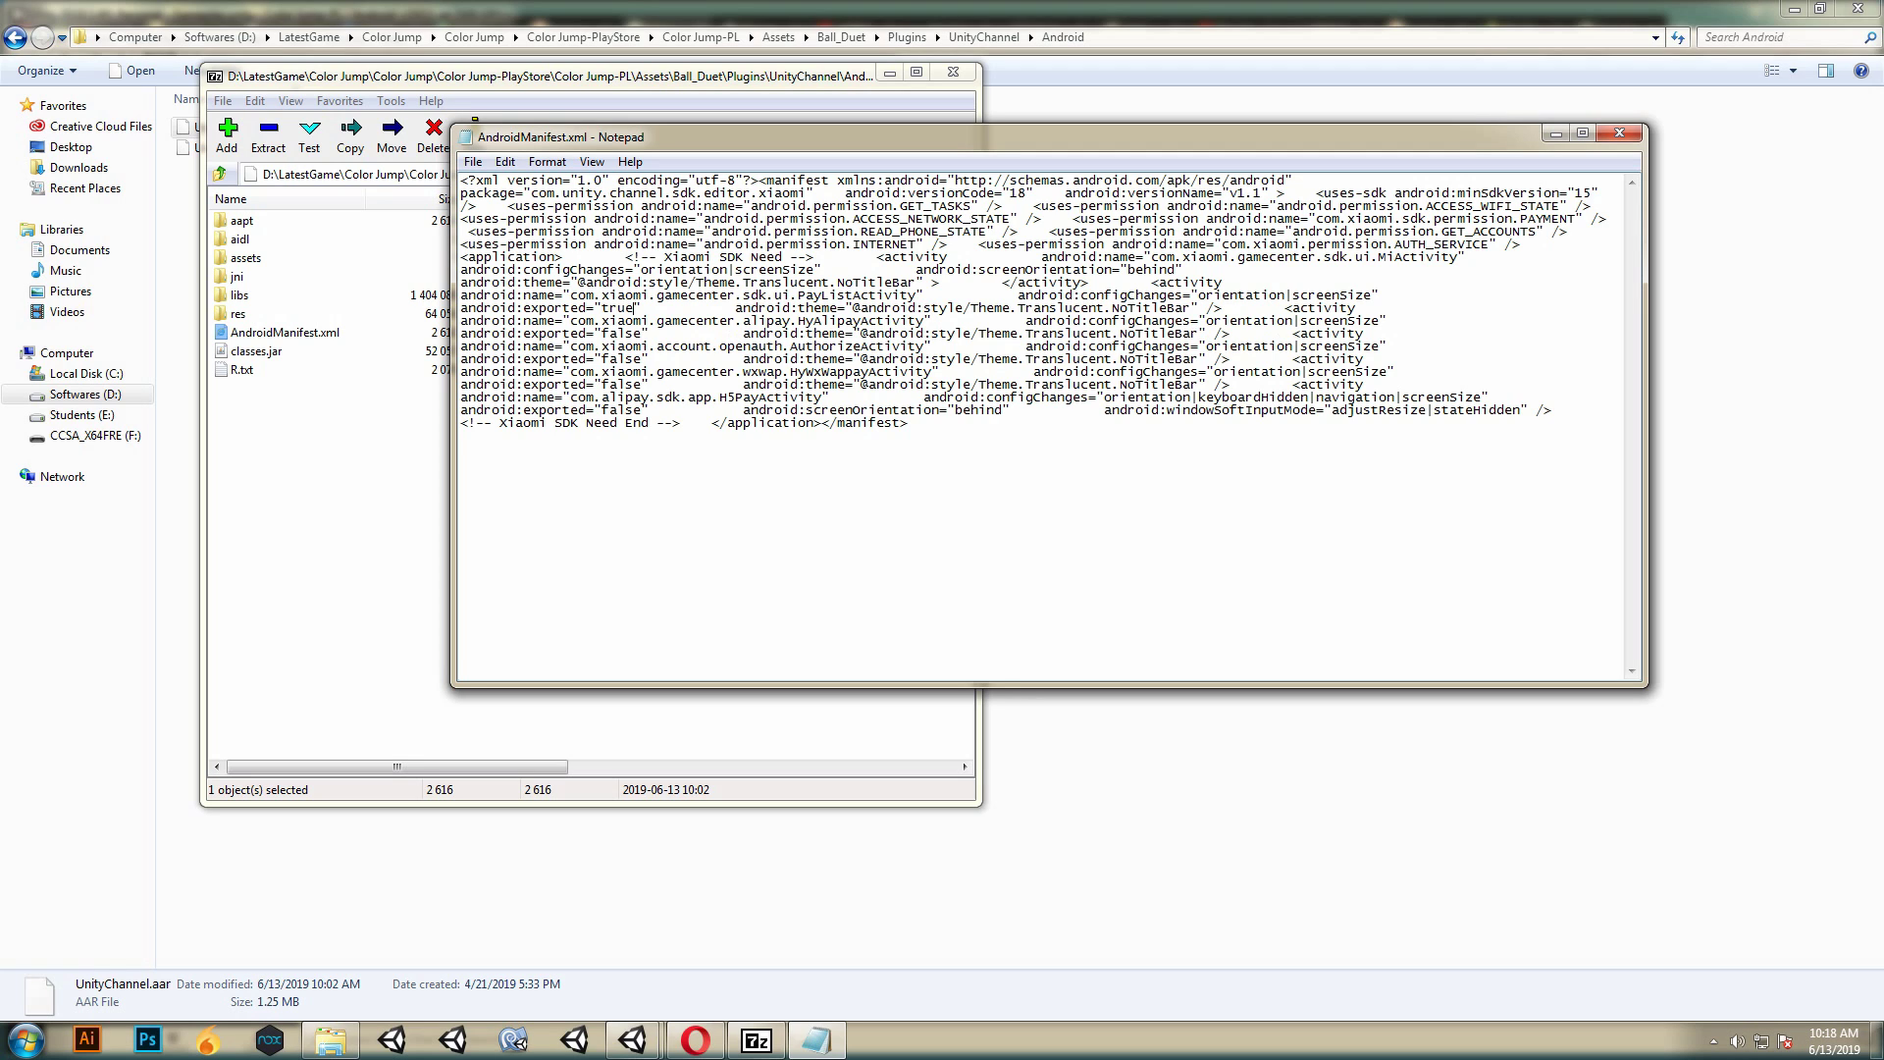
pyautogui.press('BackSpace')
pyautogui.press('BackSpace')
pyautogui.press('BackSpace')
pyautogui.press('BackSpace')
pyautogui.write('f')
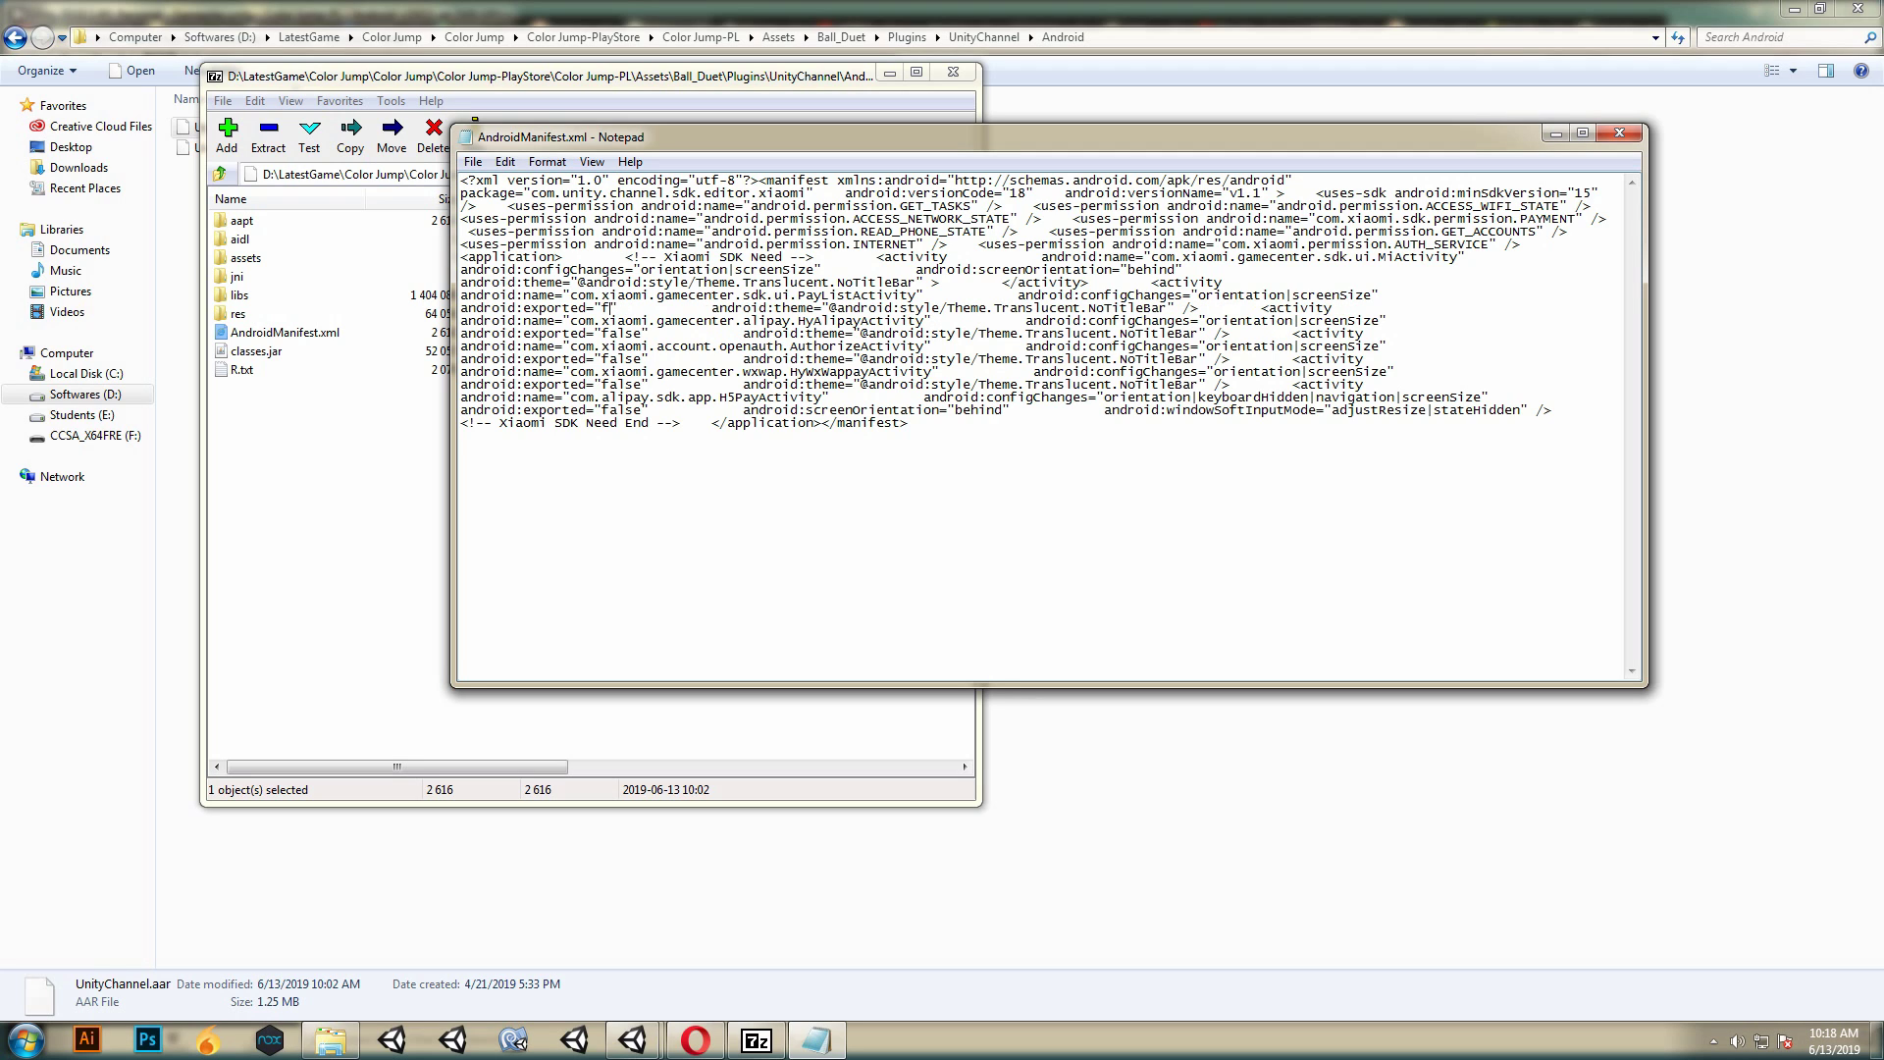
pyautogui.write('alse')
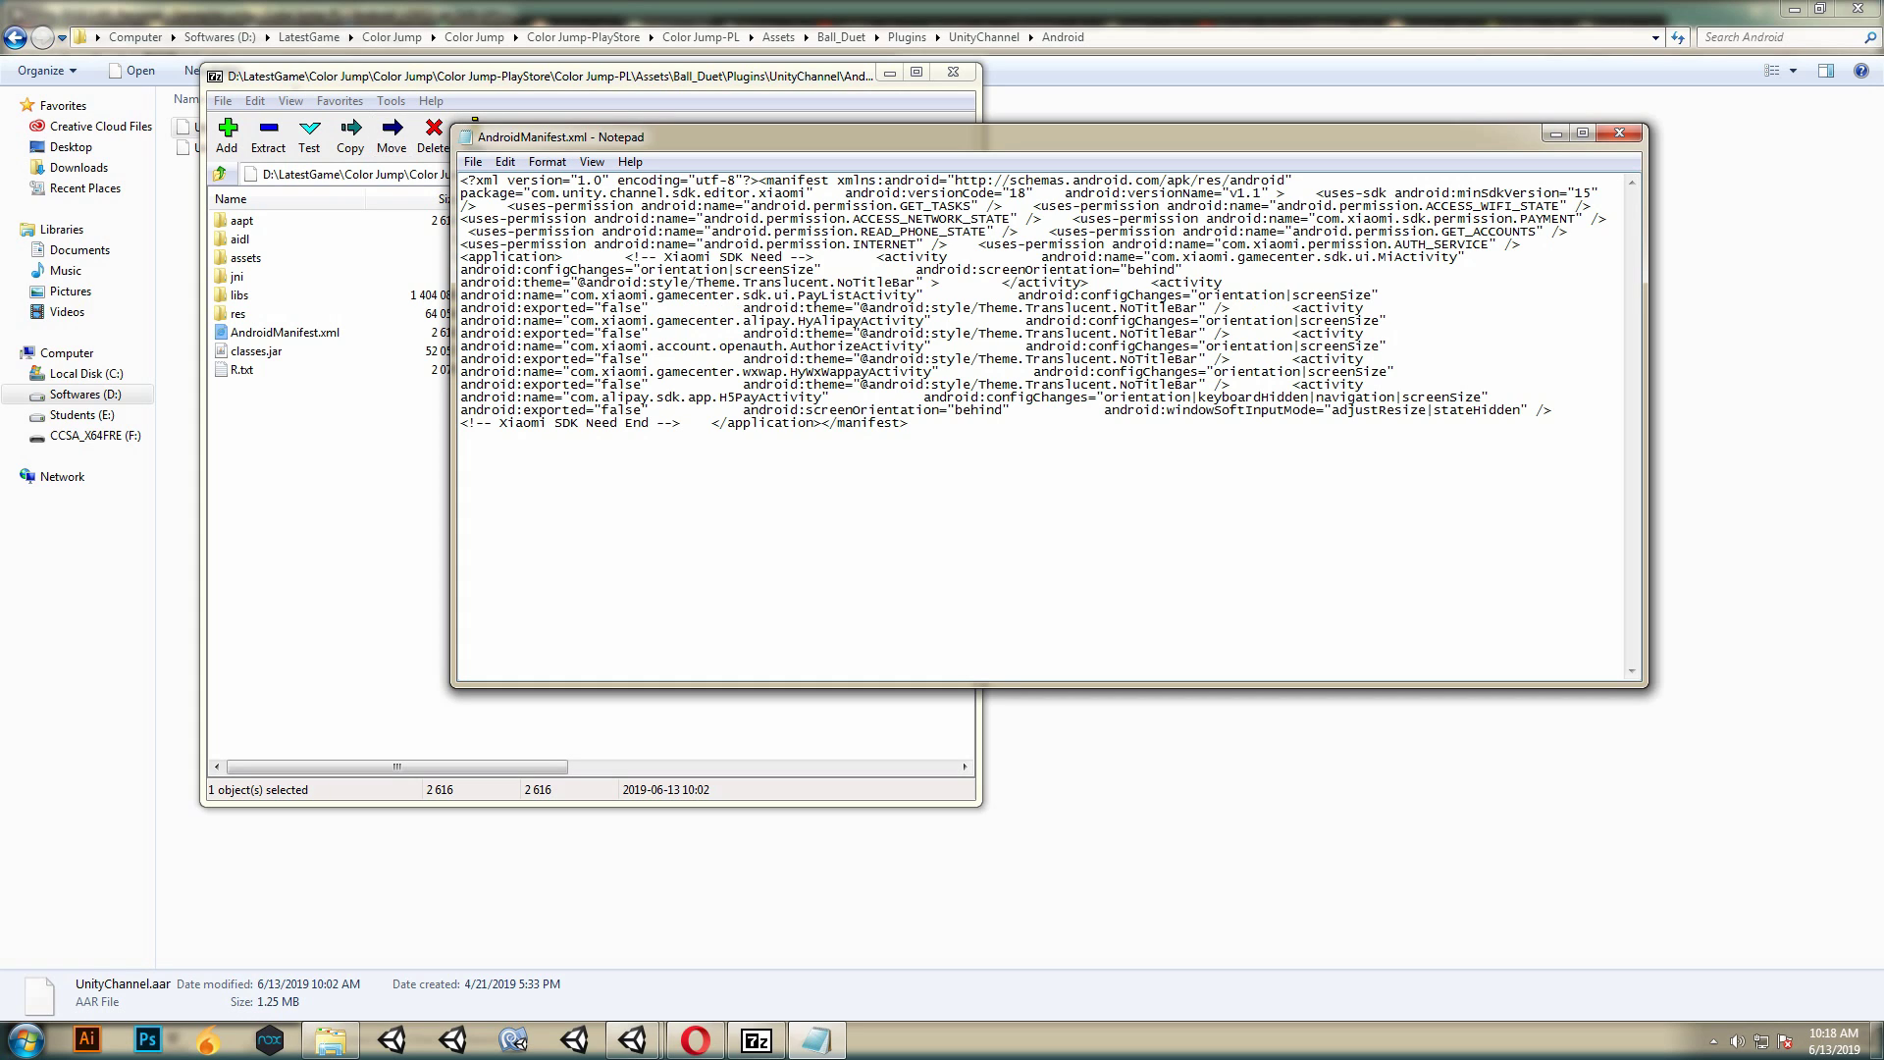
pyautogui.press('alt')
pyautogui.press('alt')
pyautogui.press('alt')
# Save the manifest, close Notepad, confirm updating UnityChannel.aar, and close 7-Zip.
pyautogui.press('f')
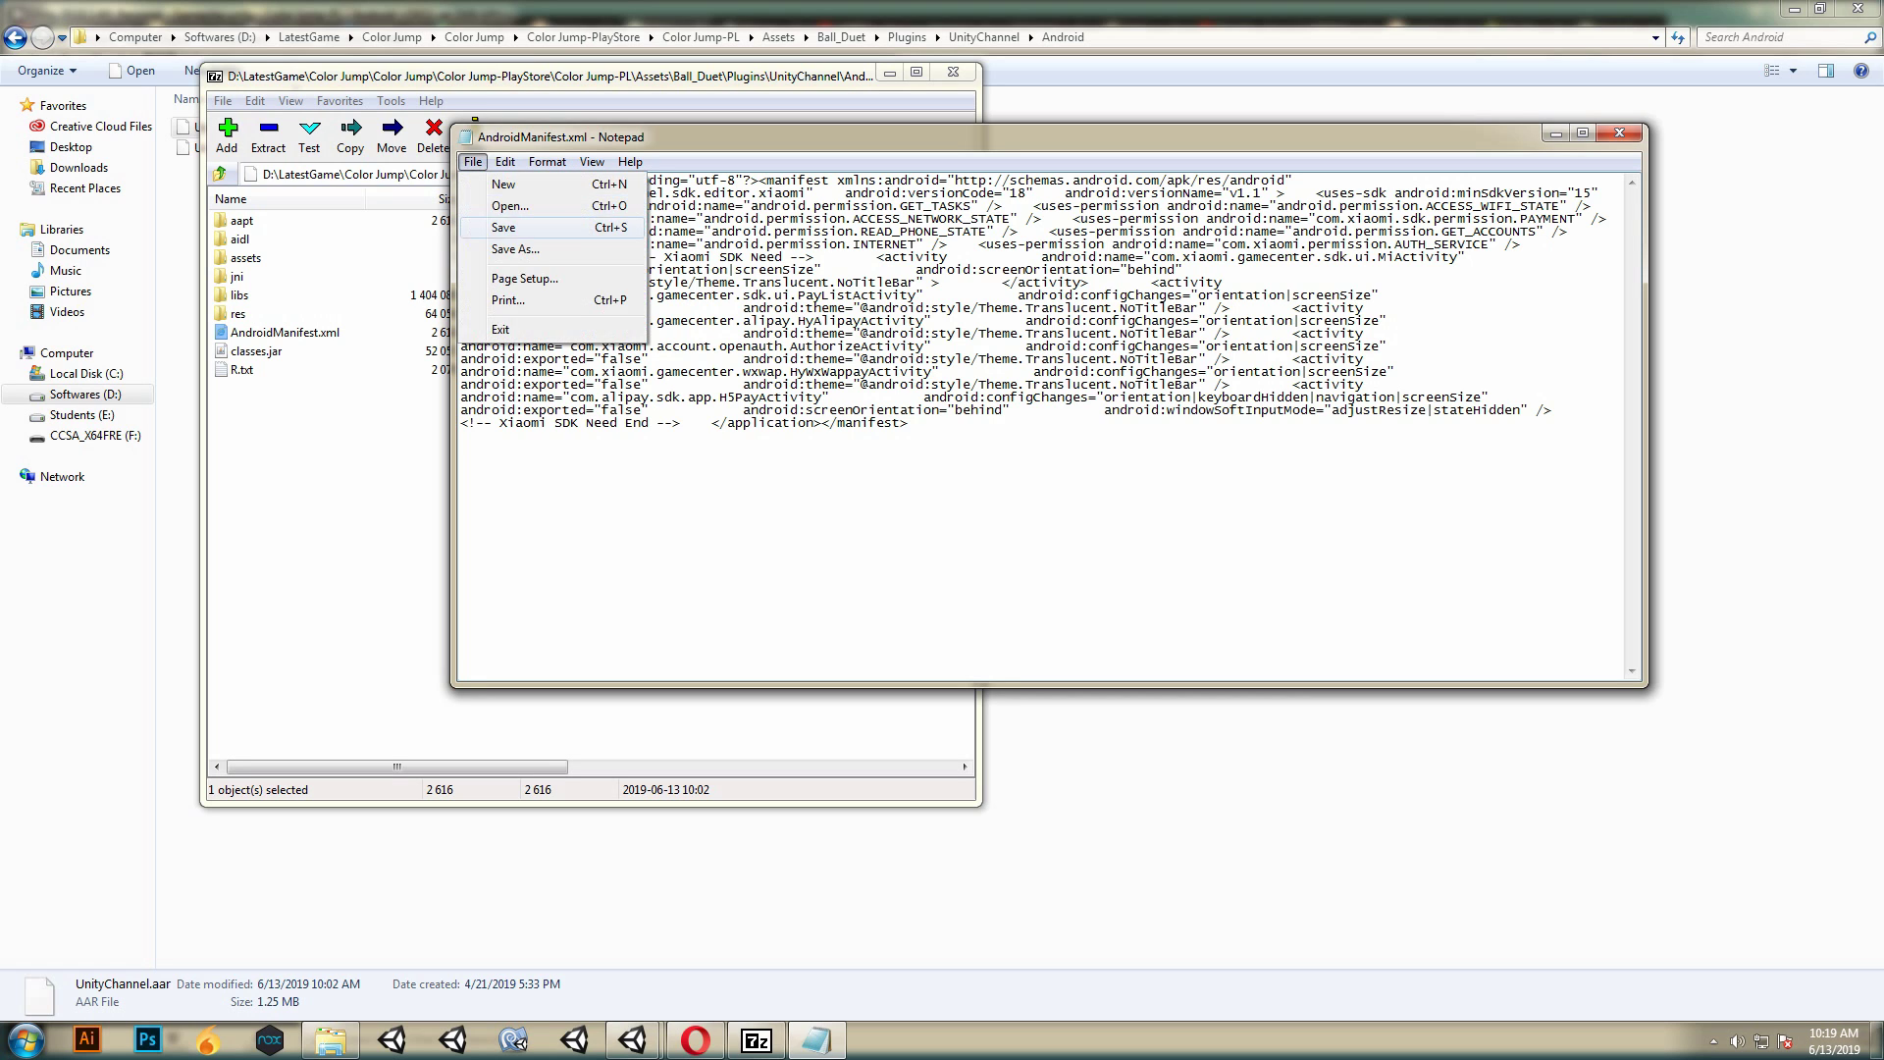
pyautogui.press('s')
pyautogui.press('alt')
pyautogui.press('f')
pyautogui.press('s')
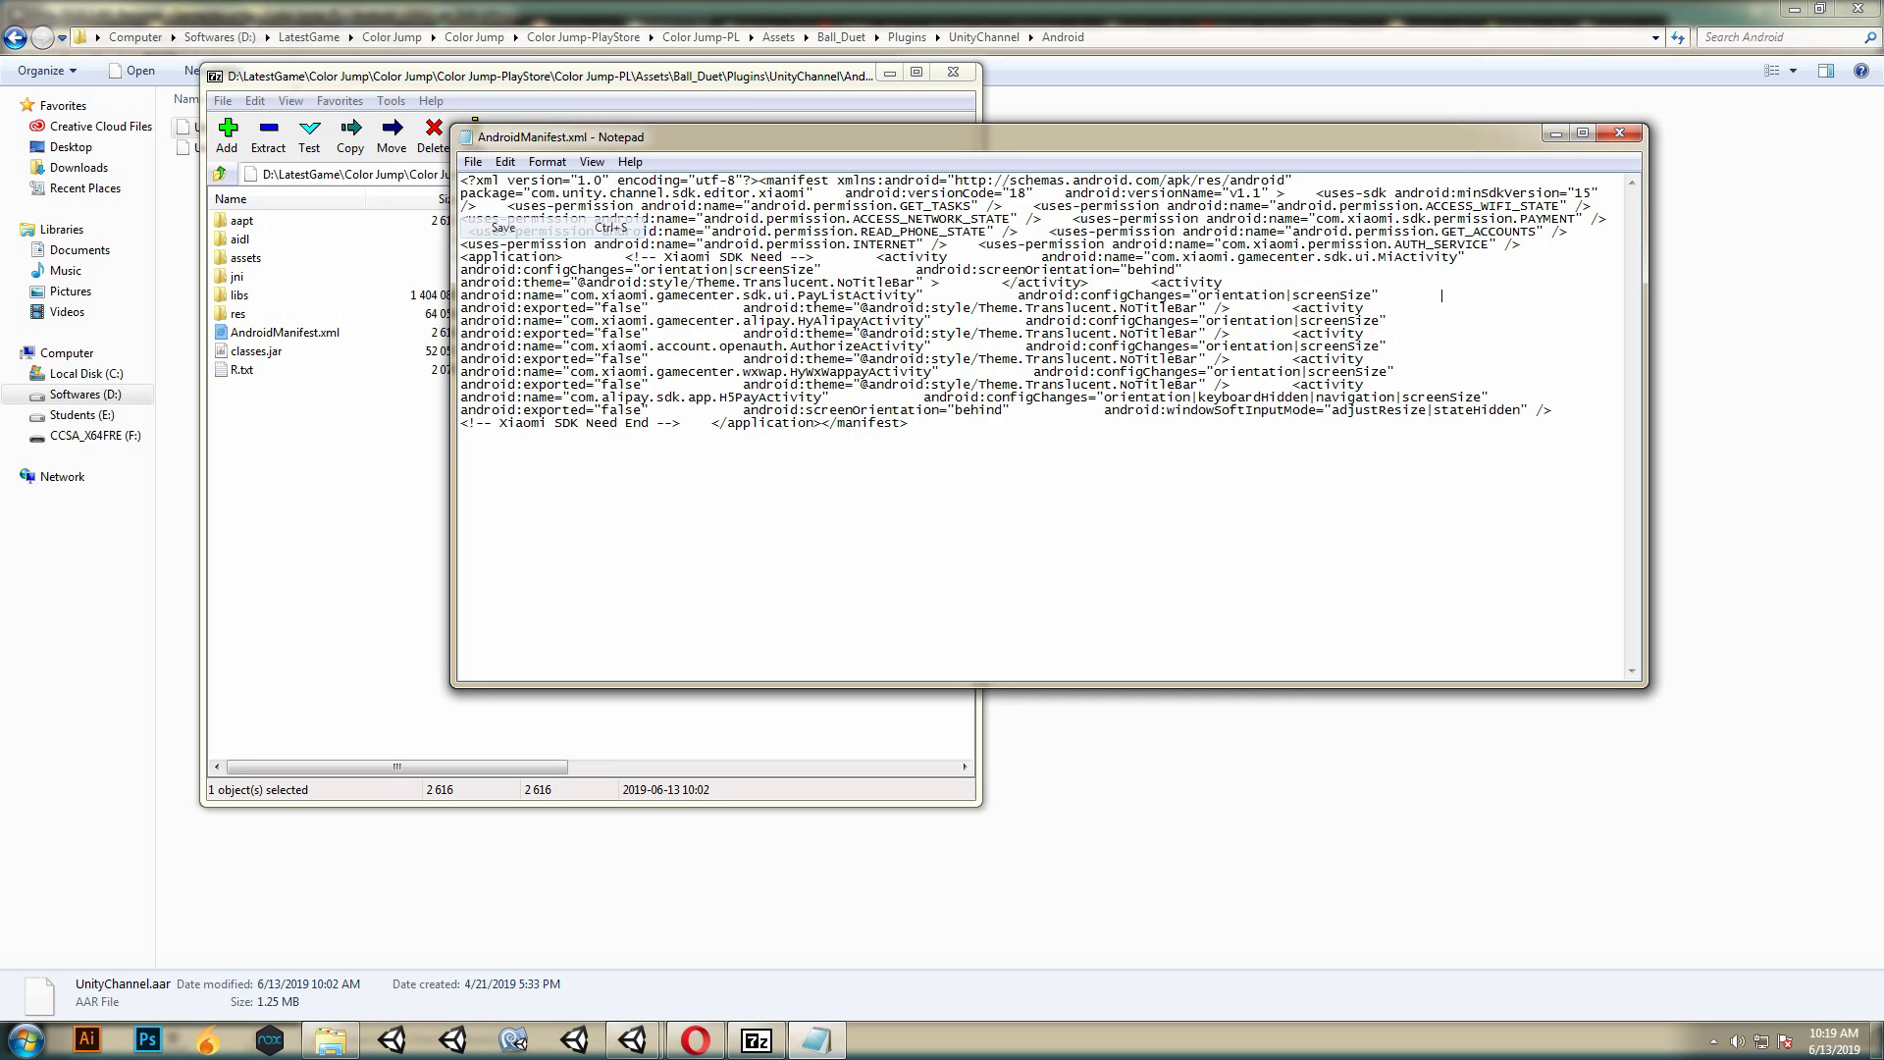
pyautogui.hotkey('alt', 'F4')
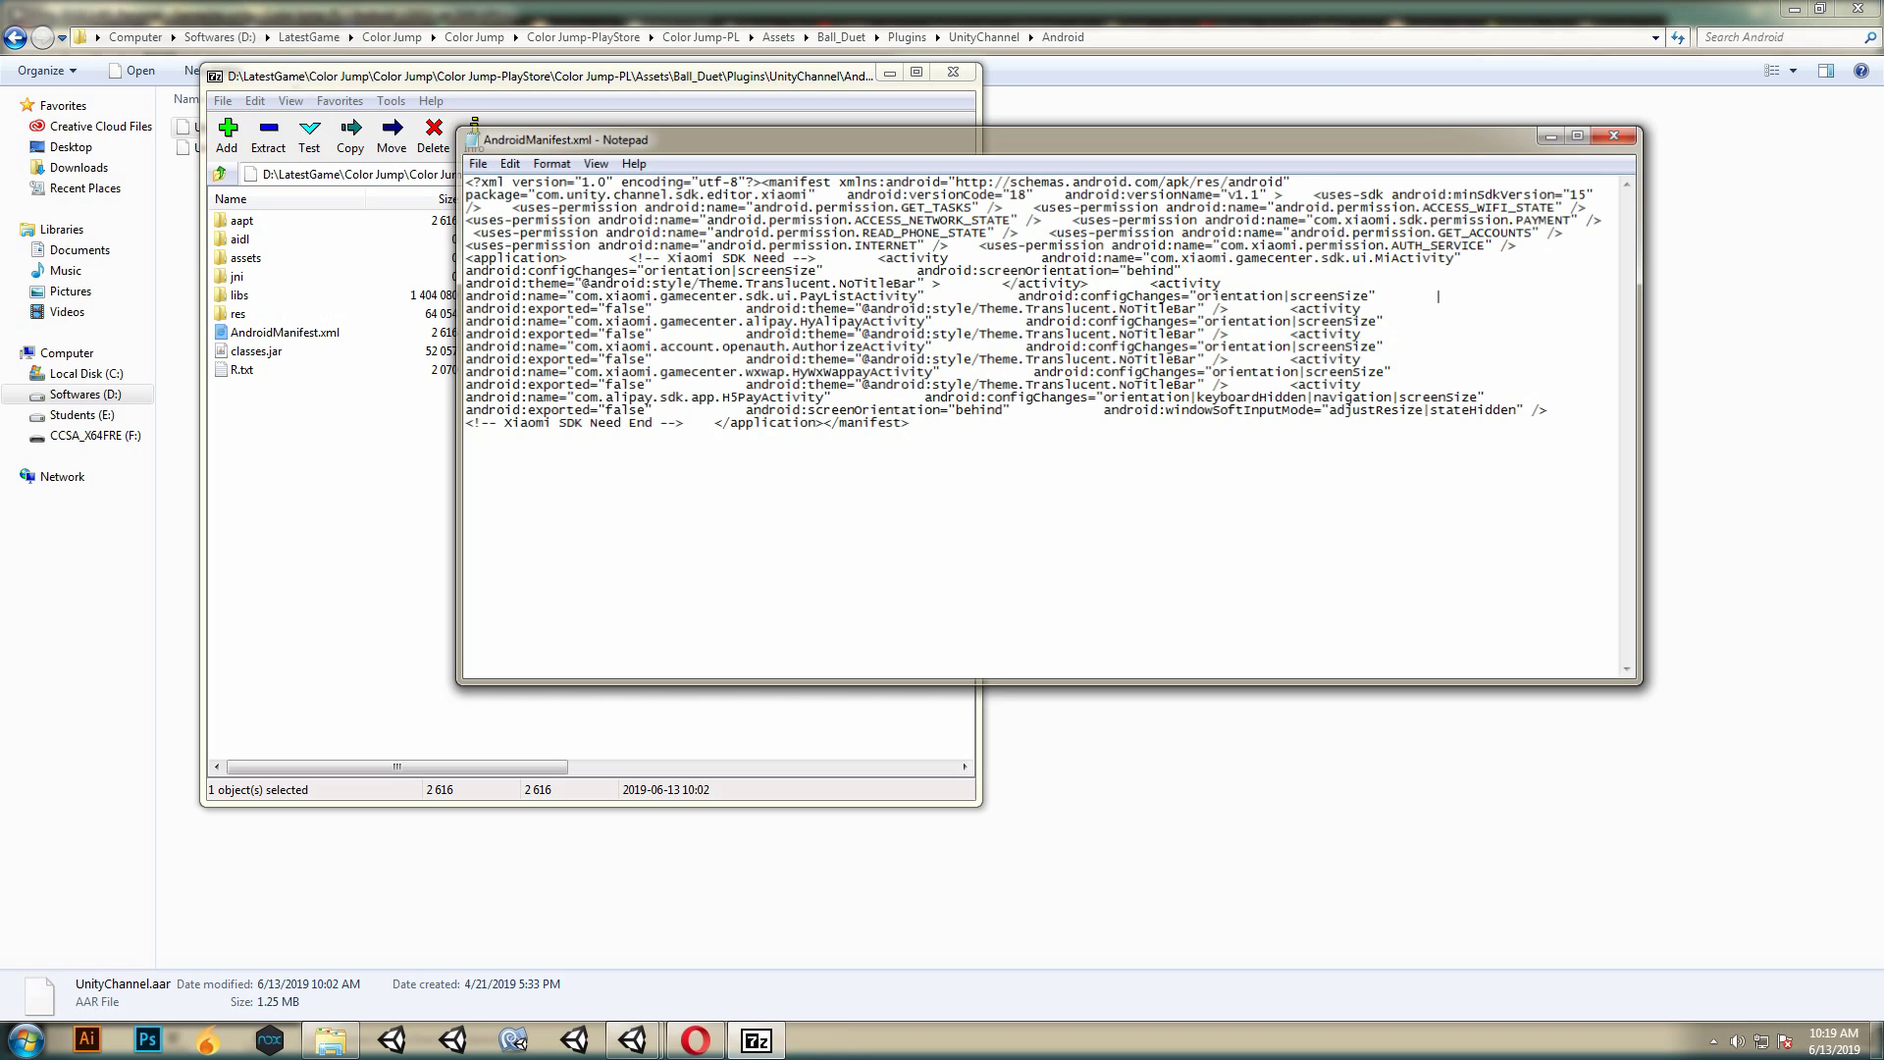
pyautogui.press('Return')
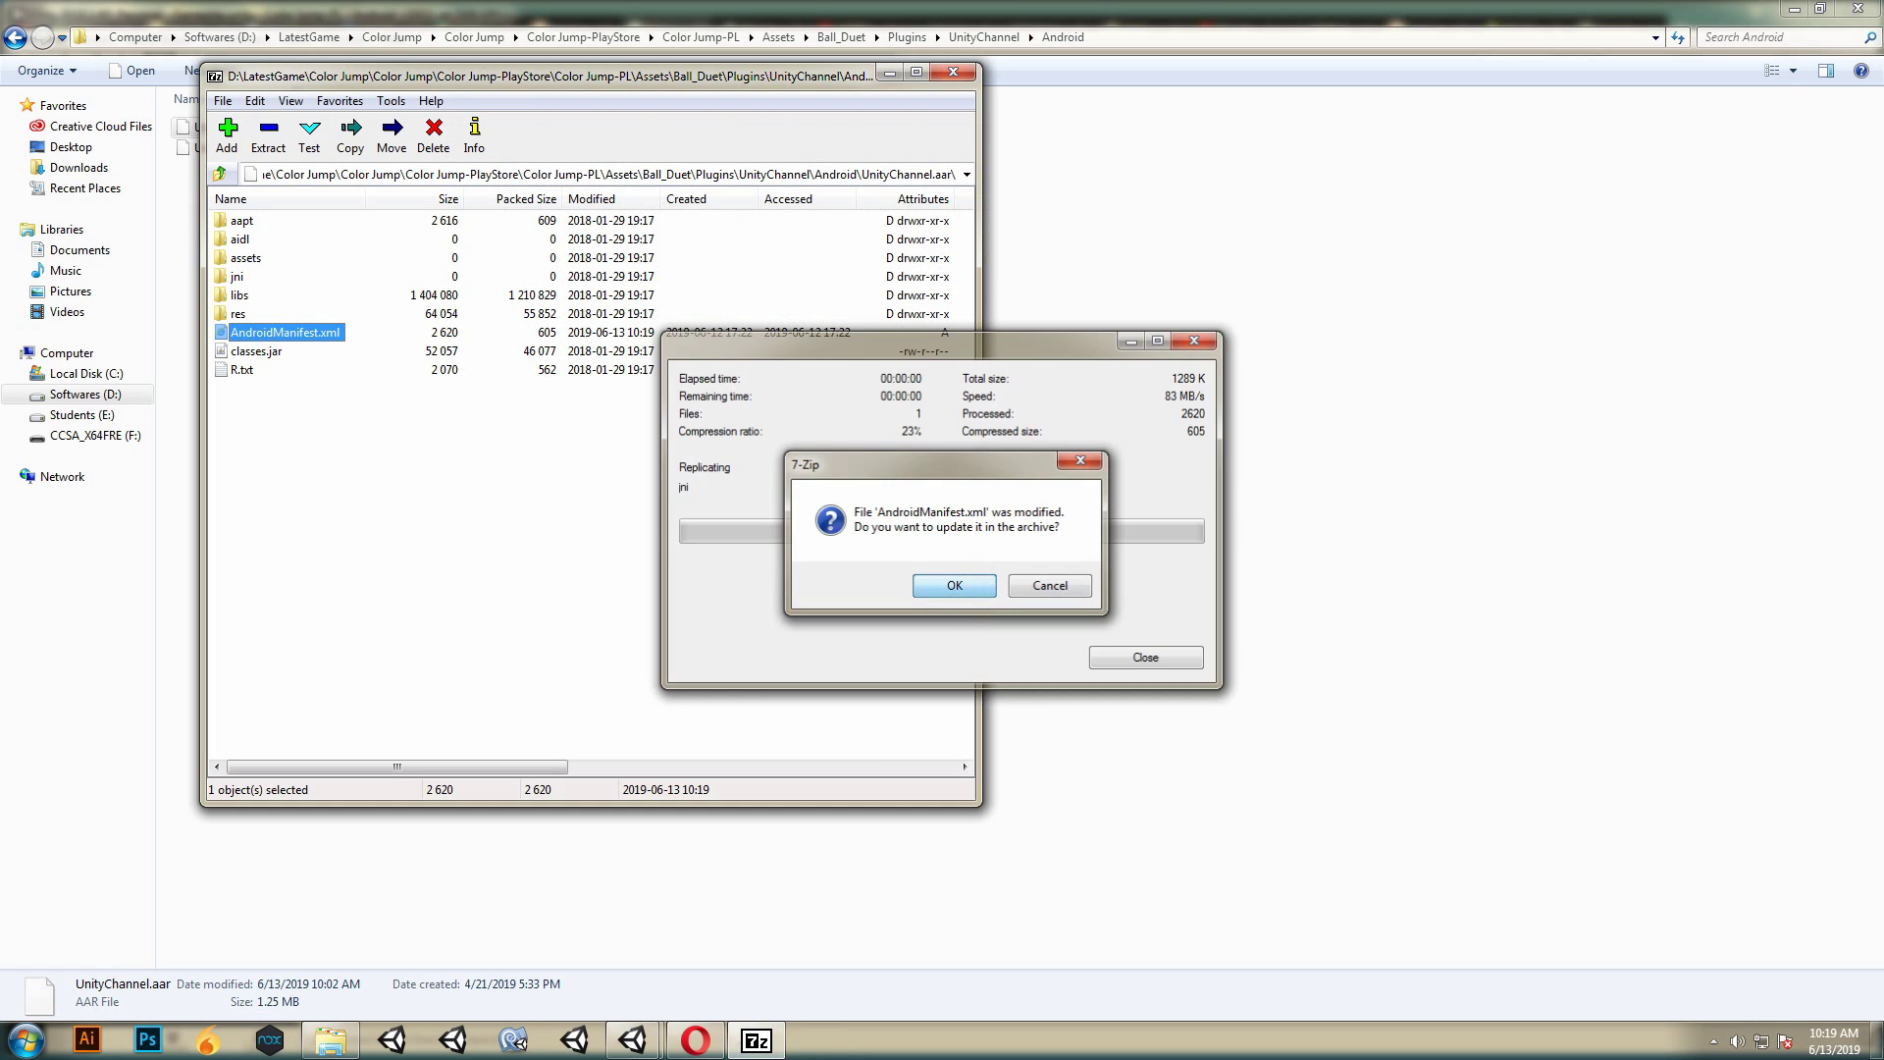
pyautogui.hotkey('alt', 'F4')
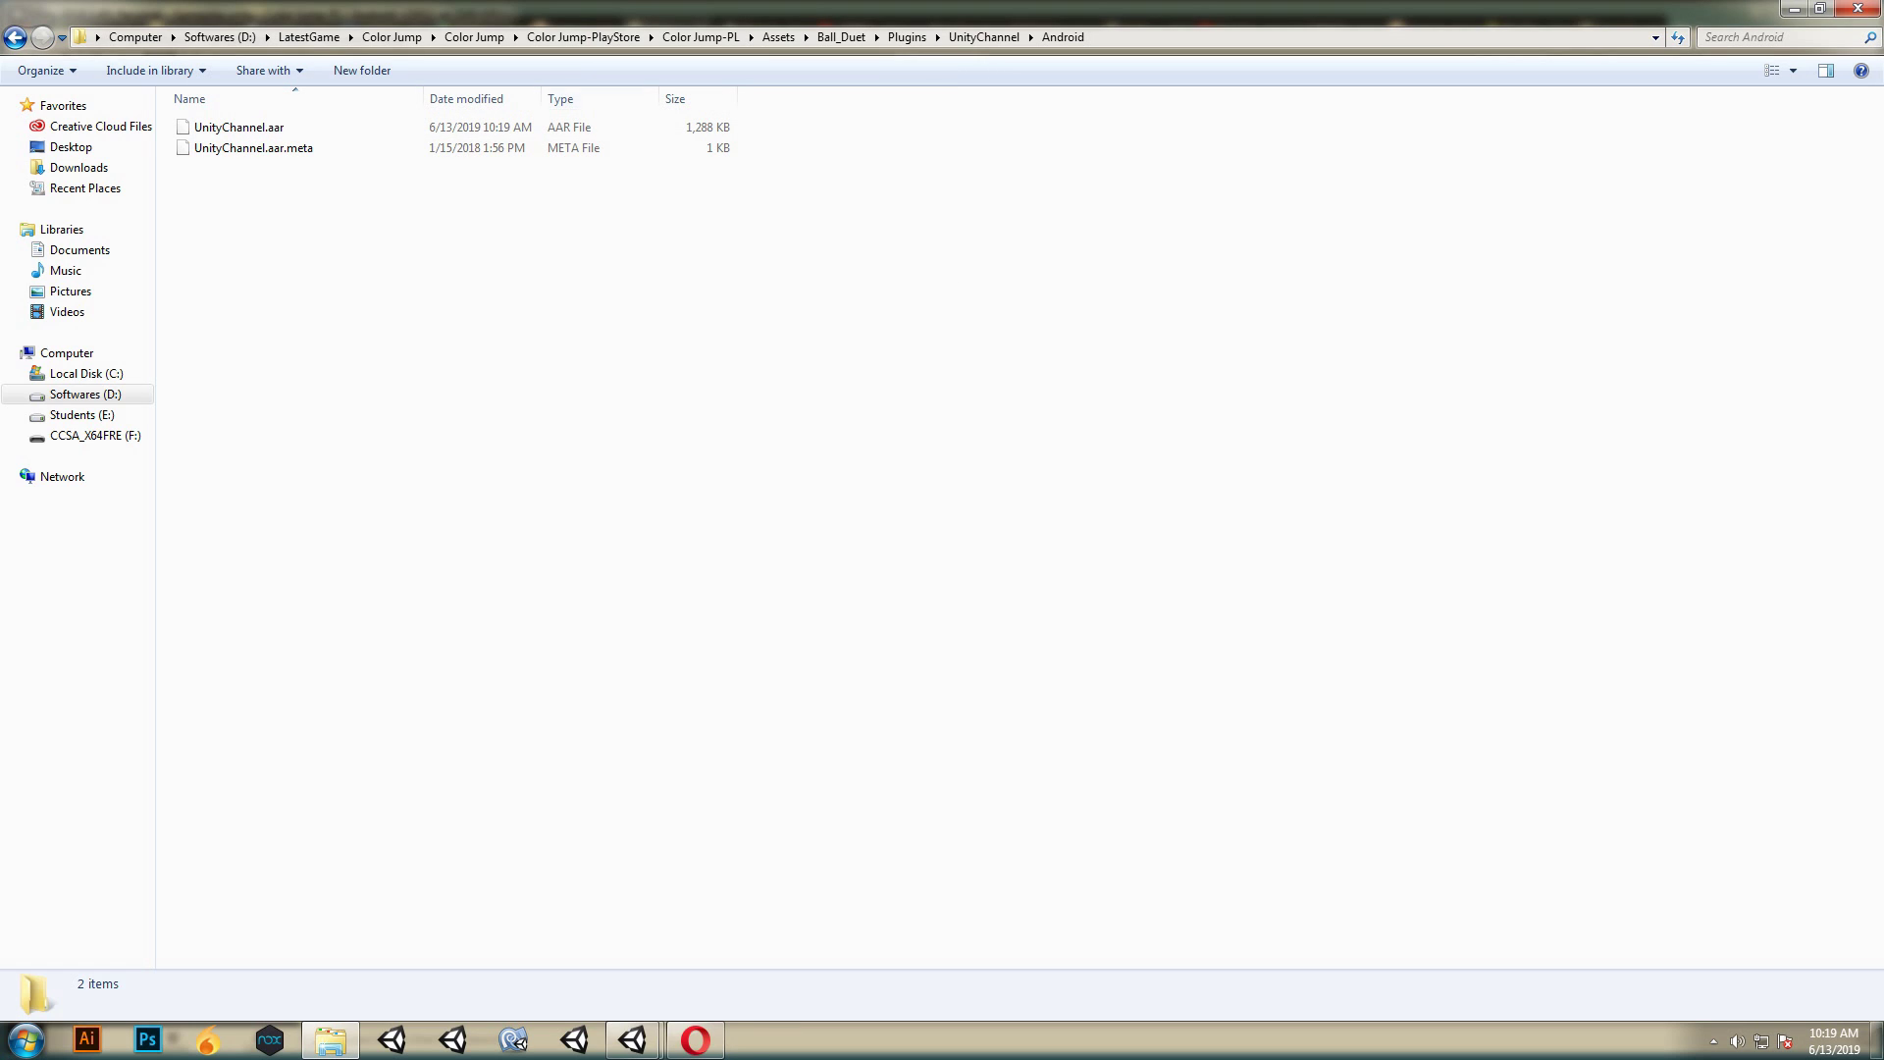
pyautogui.press('Down')
# Reopen UnityChannel.aar in 7-Zip and view AndroidManifest.xml to check the edits.
pyautogui.rightClick(263, 123)
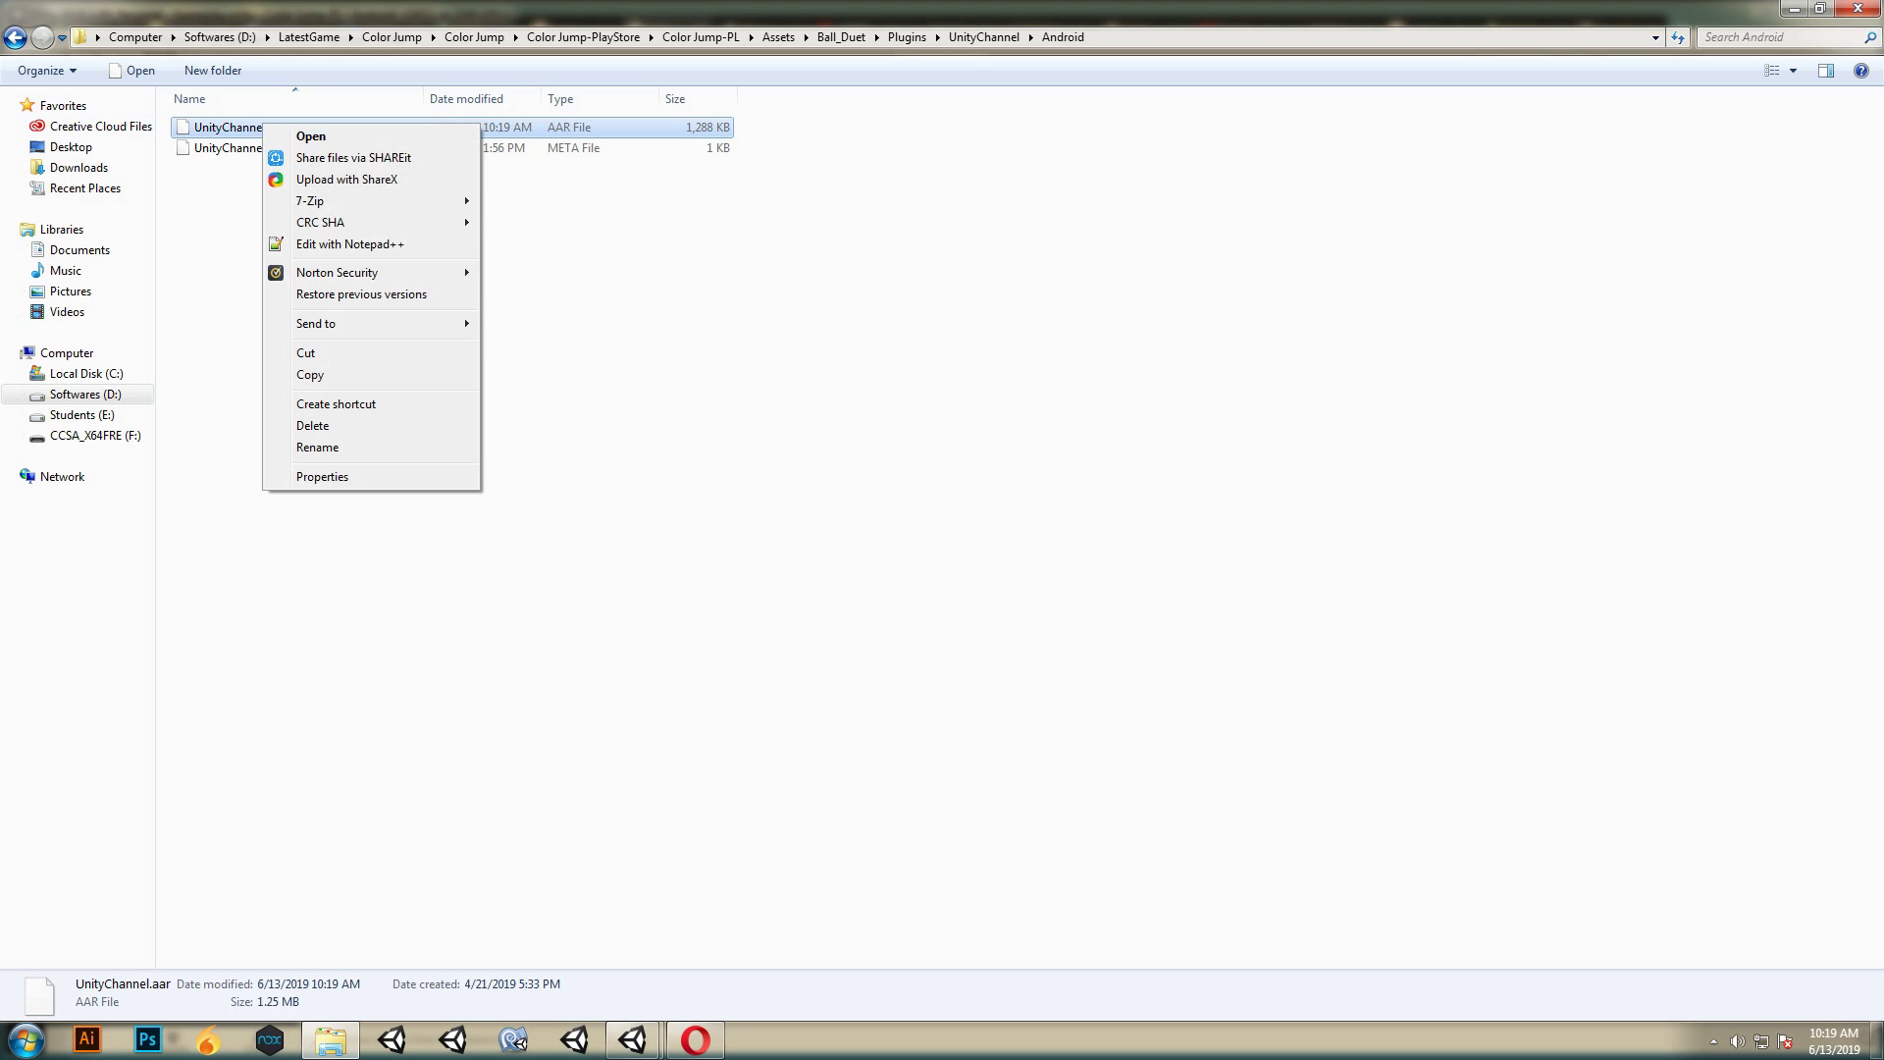
pyautogui.press('Up')
pyautogui.press('Right')
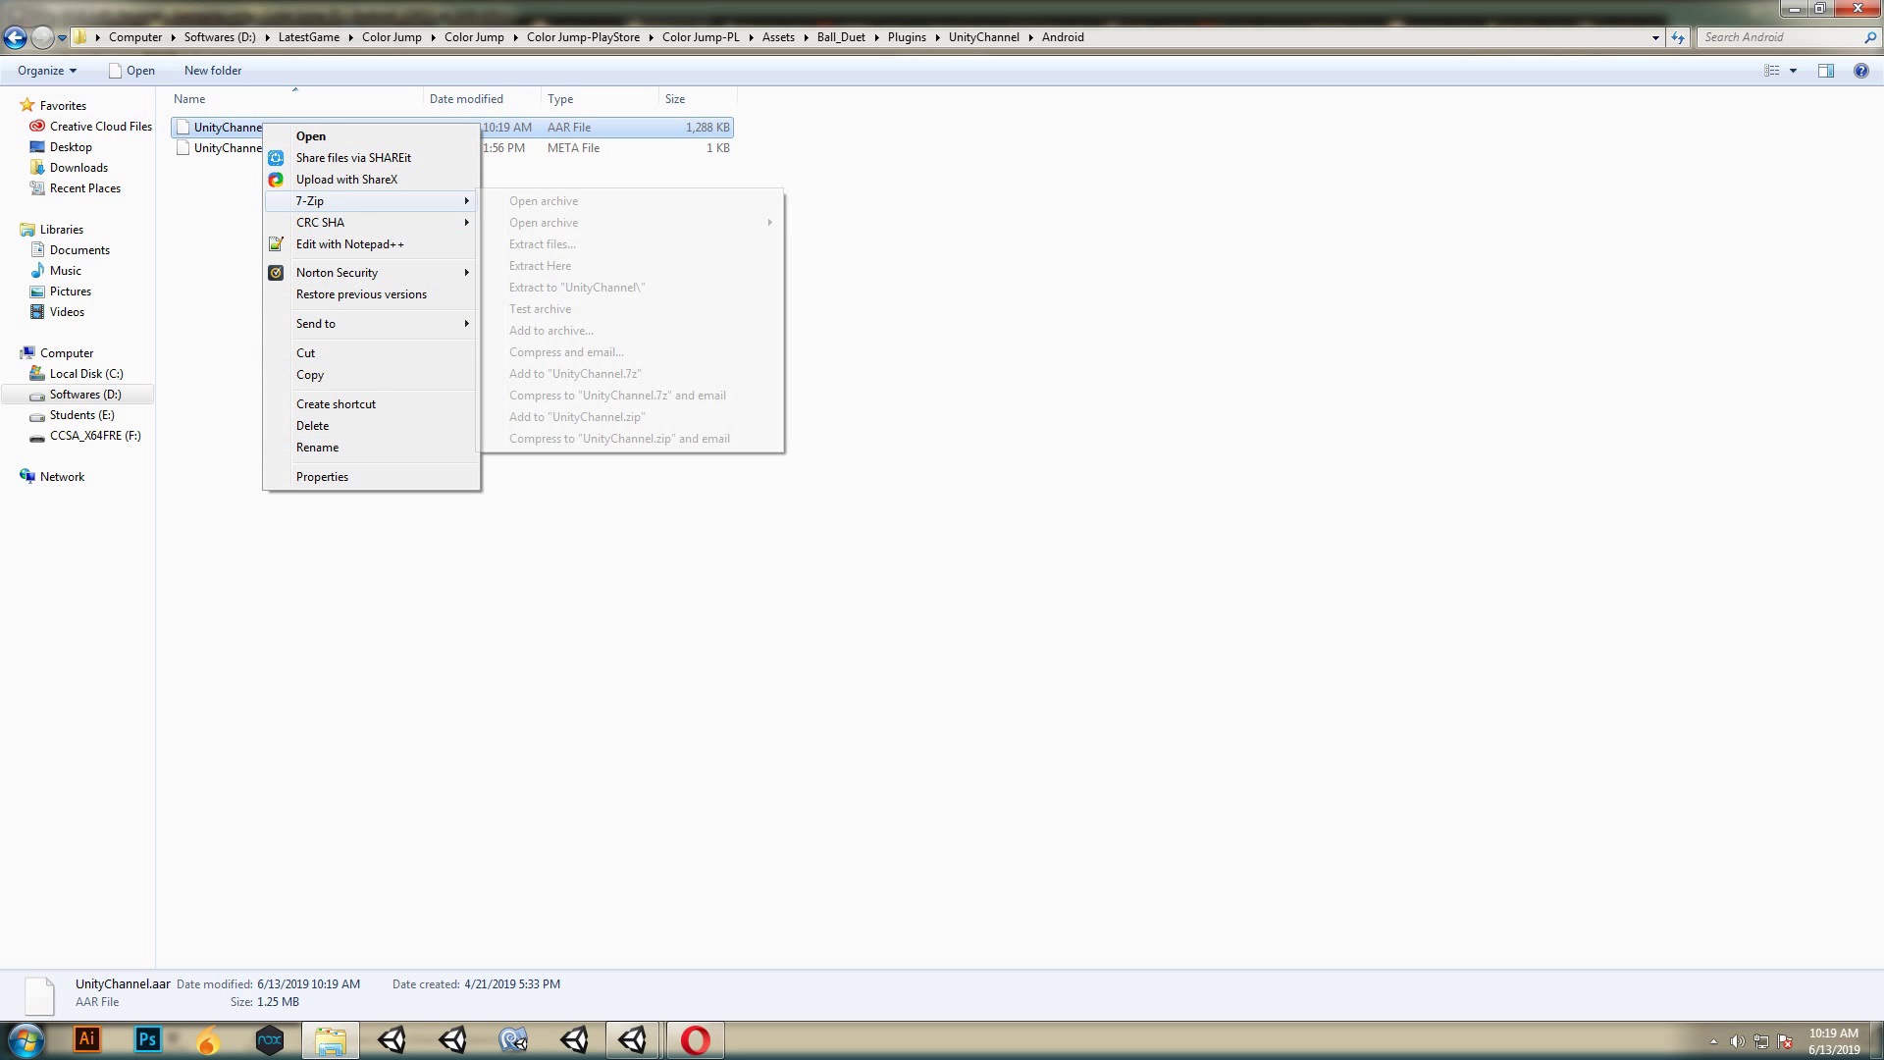
pyautogui.press('Return')
pyautogui.press('Down')
pyautogui.press('Down')
pyautogui.press('Down')
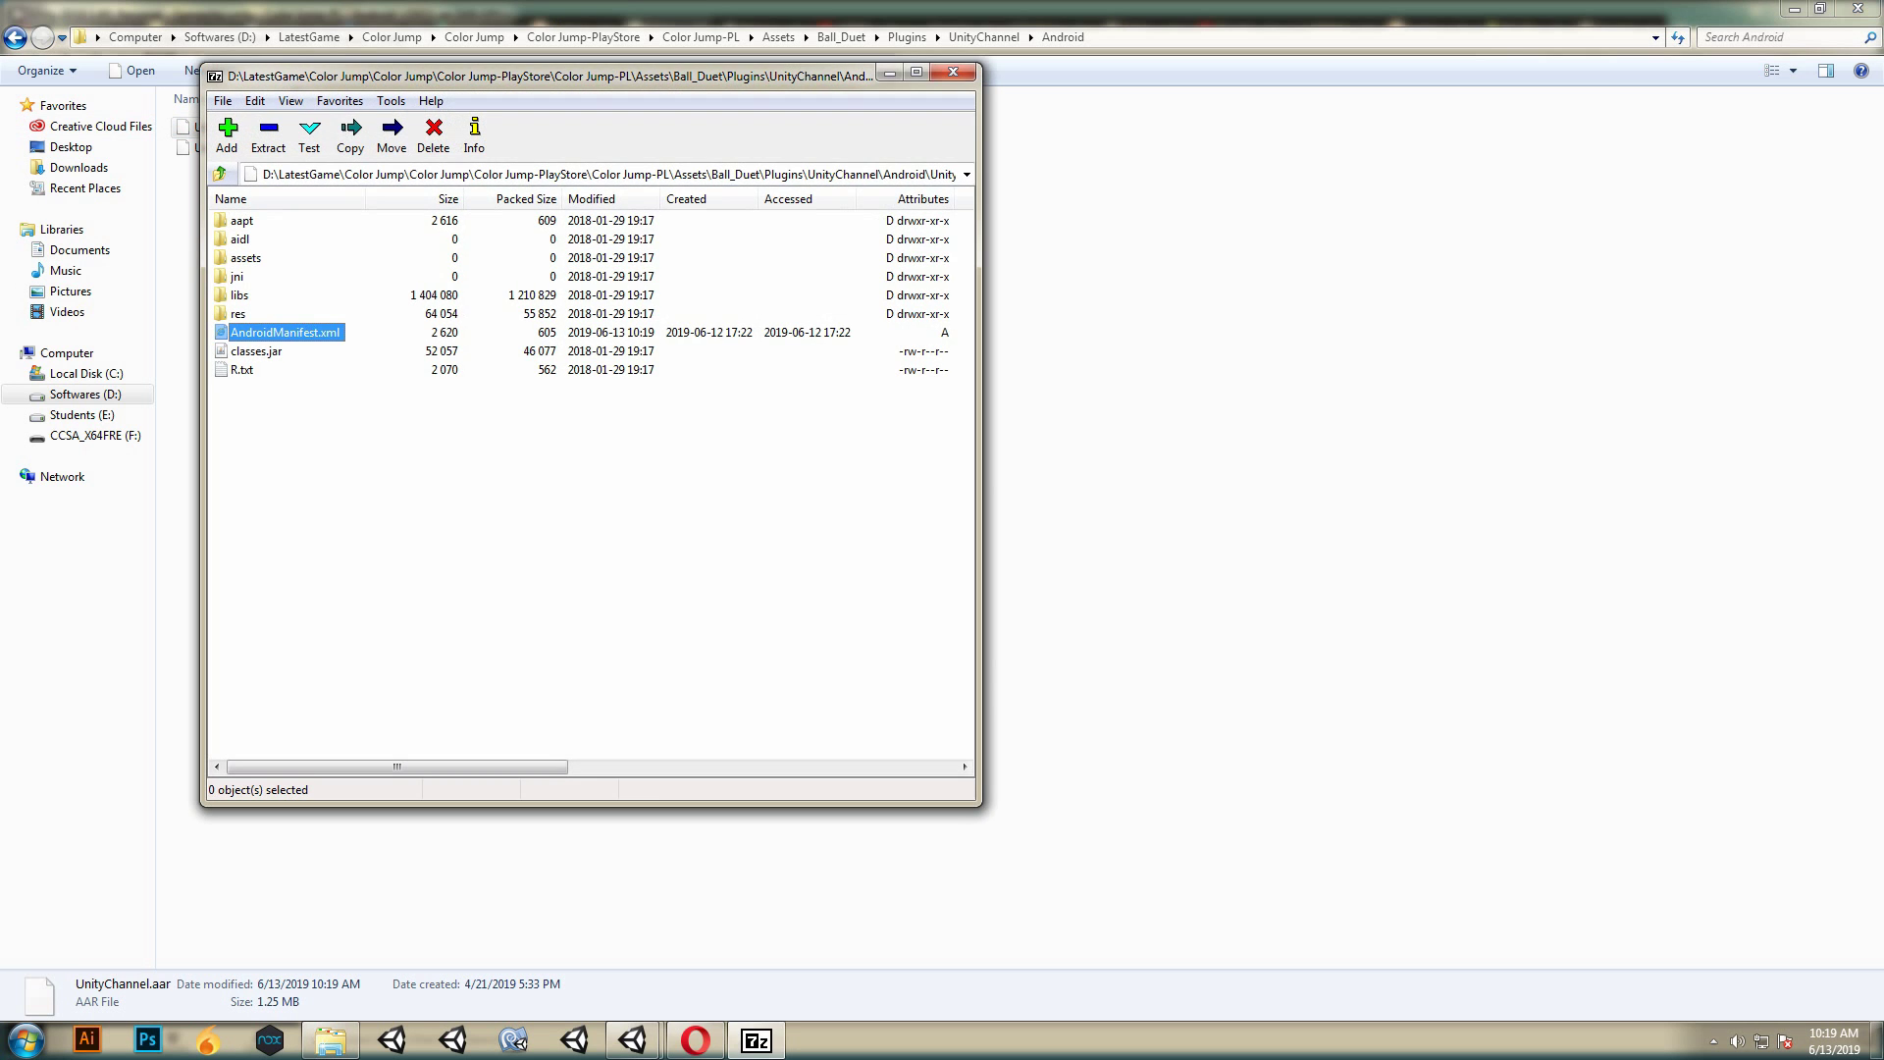
pyautogui.press('Return')
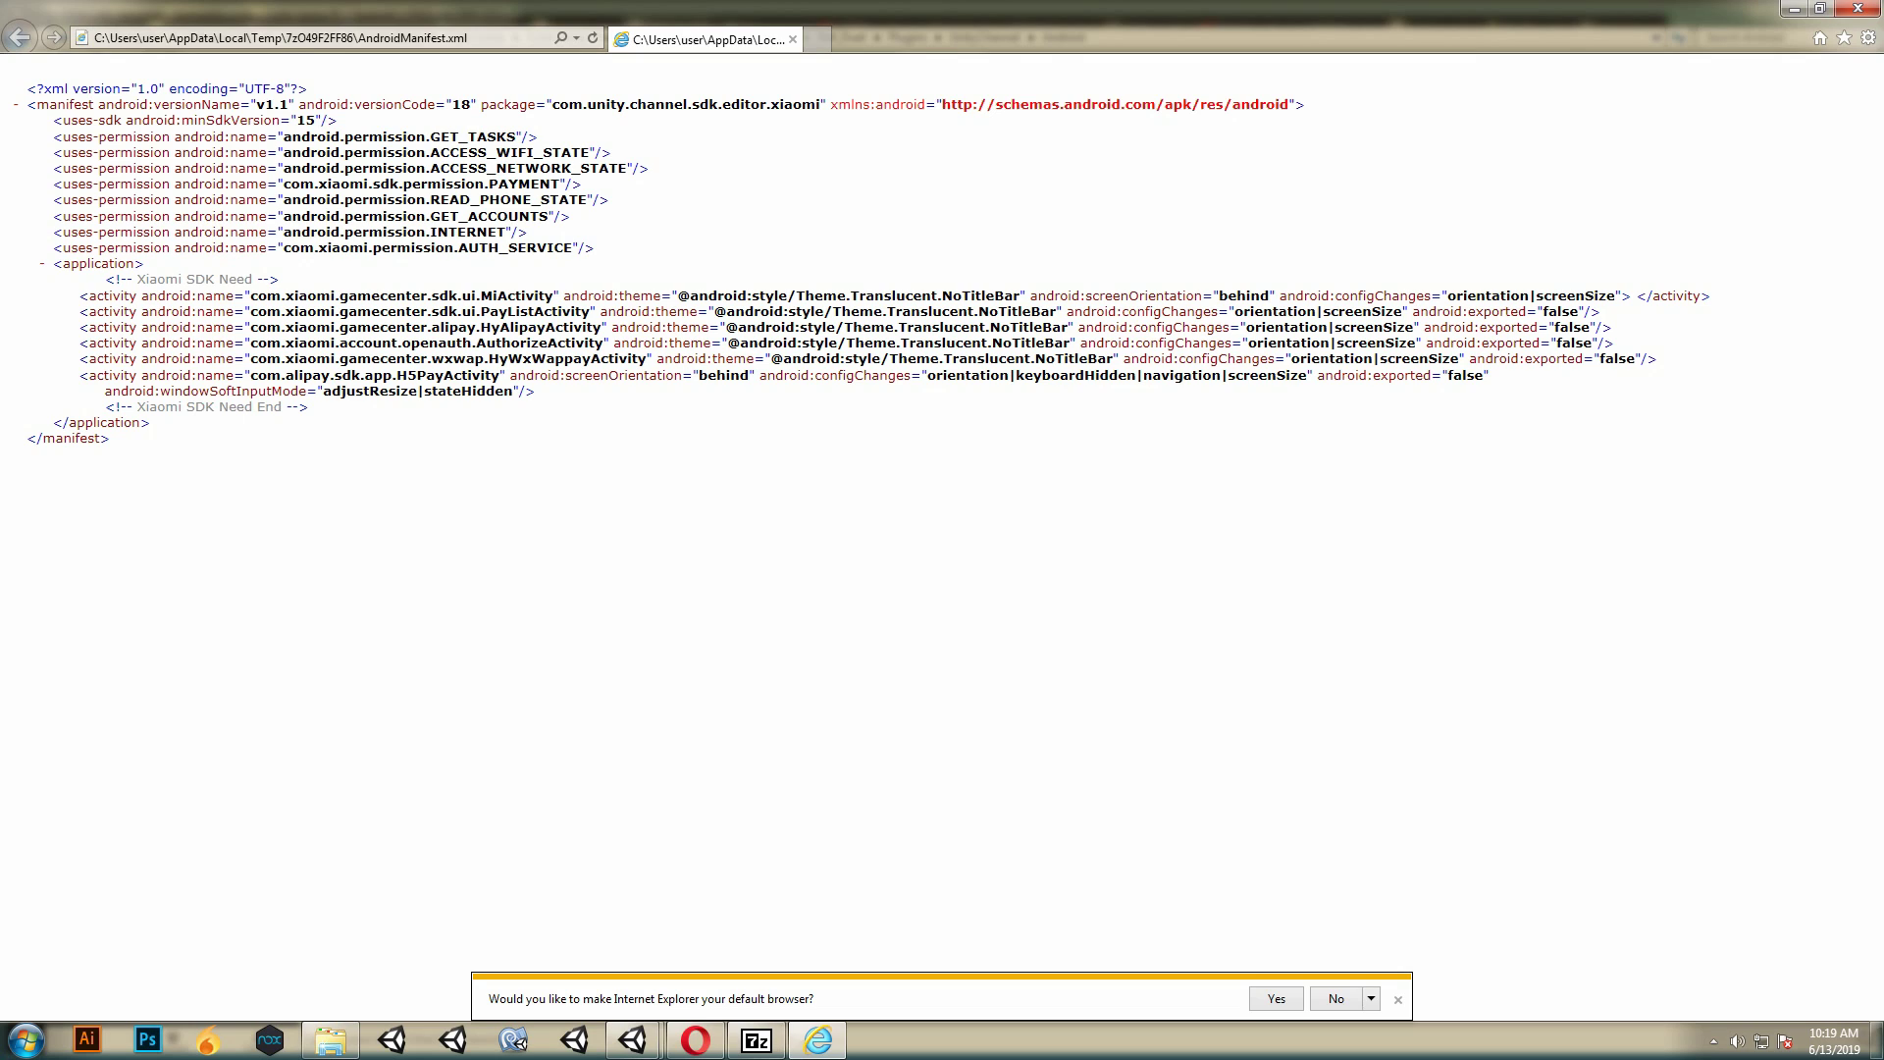
# Confirm exported="false" on PayListActivity, HyAlipayActivity, AuthorizeActivity and HyWxWappayActivity, then close the viewer and 7-Zip.
pyautogui.moveTo(250, 311); pyautogui.dragTo(592, 311)
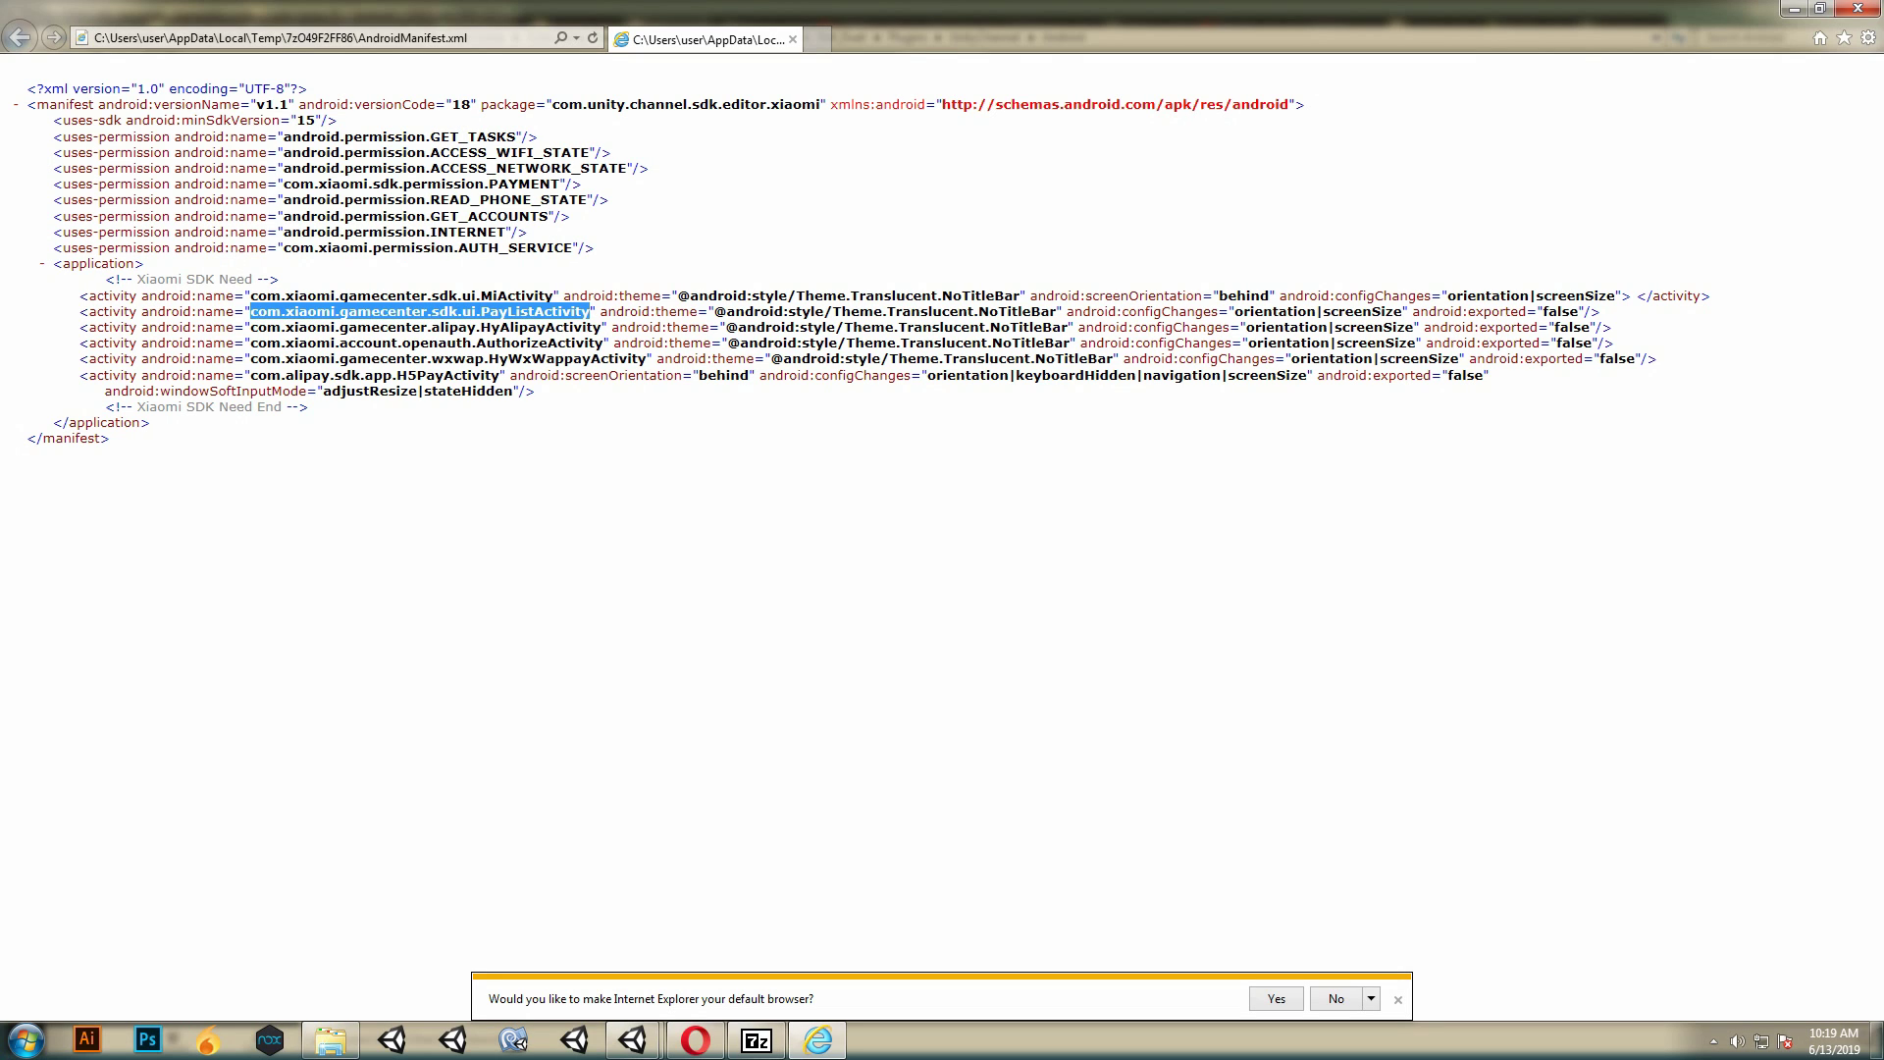
pyautogui.moveTo(251, 326); pyautogui.dragTo(335, 326)
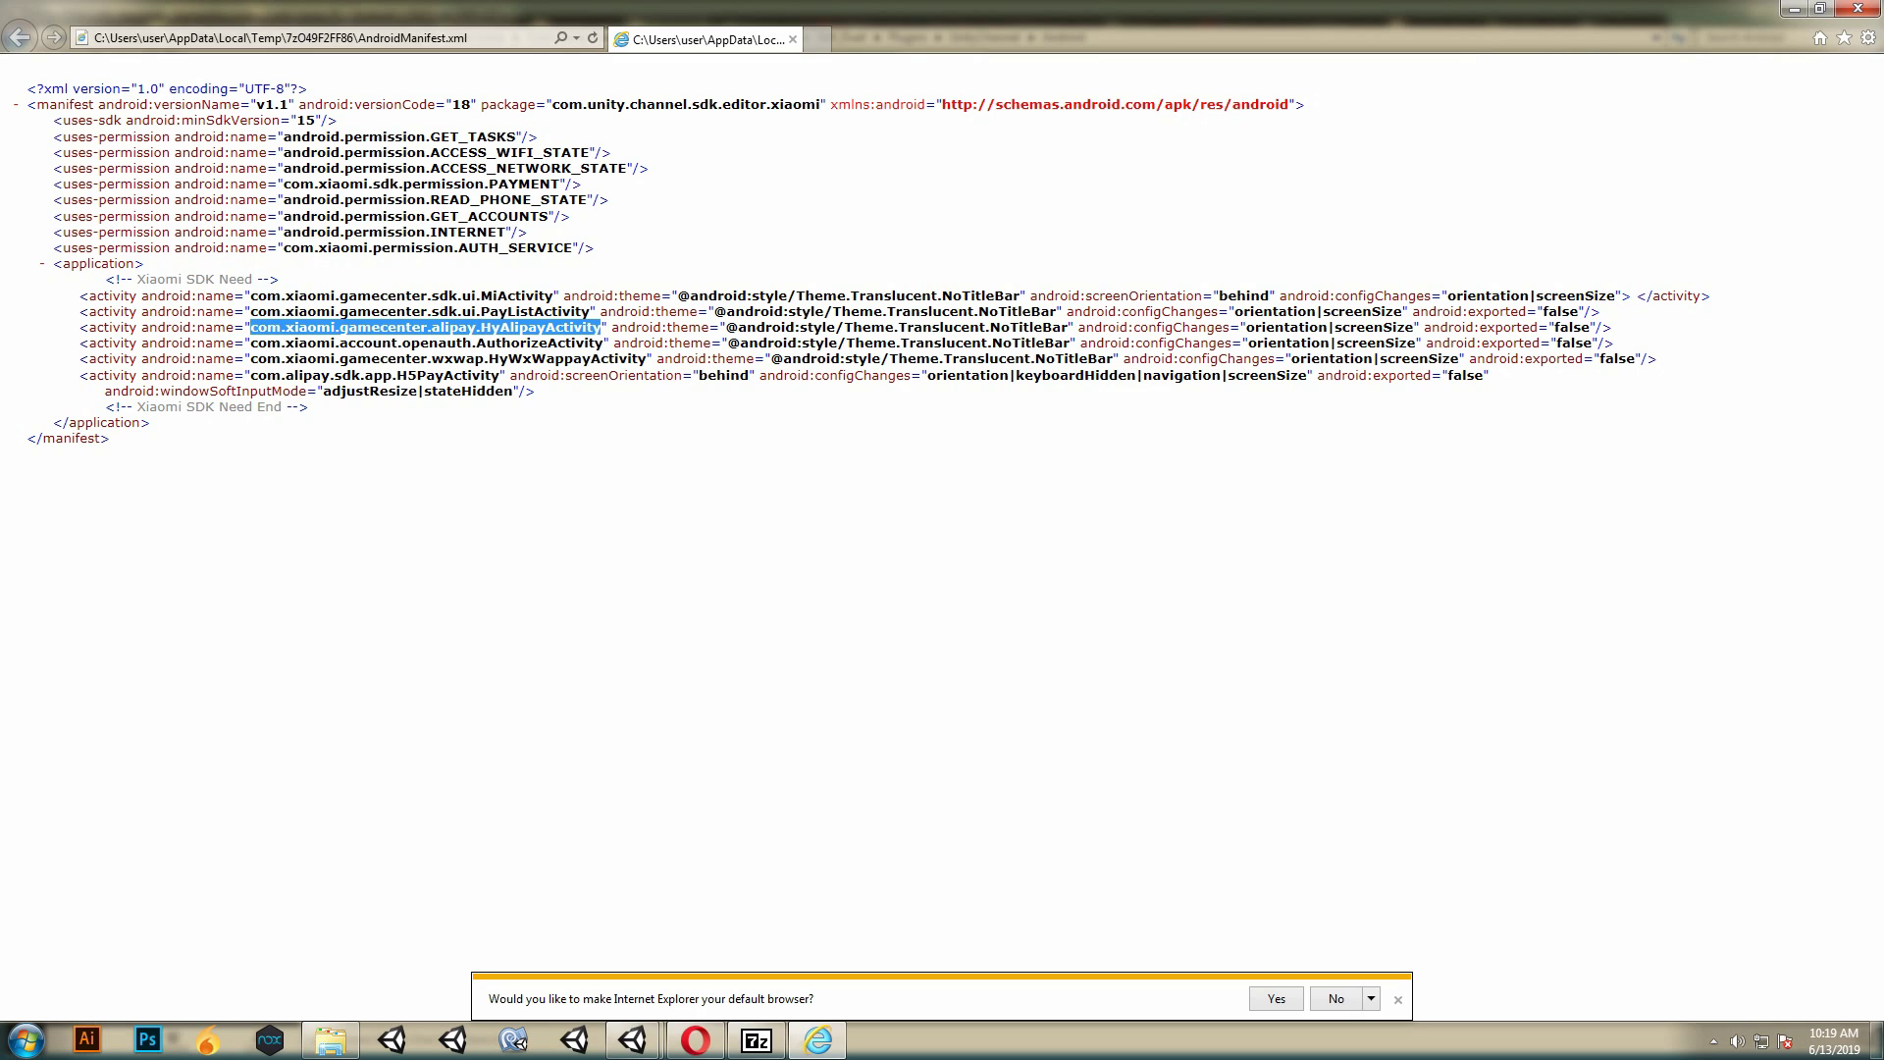
pyautogui.moveTo(250, 342); pyautogui.dragTo(603, 343)
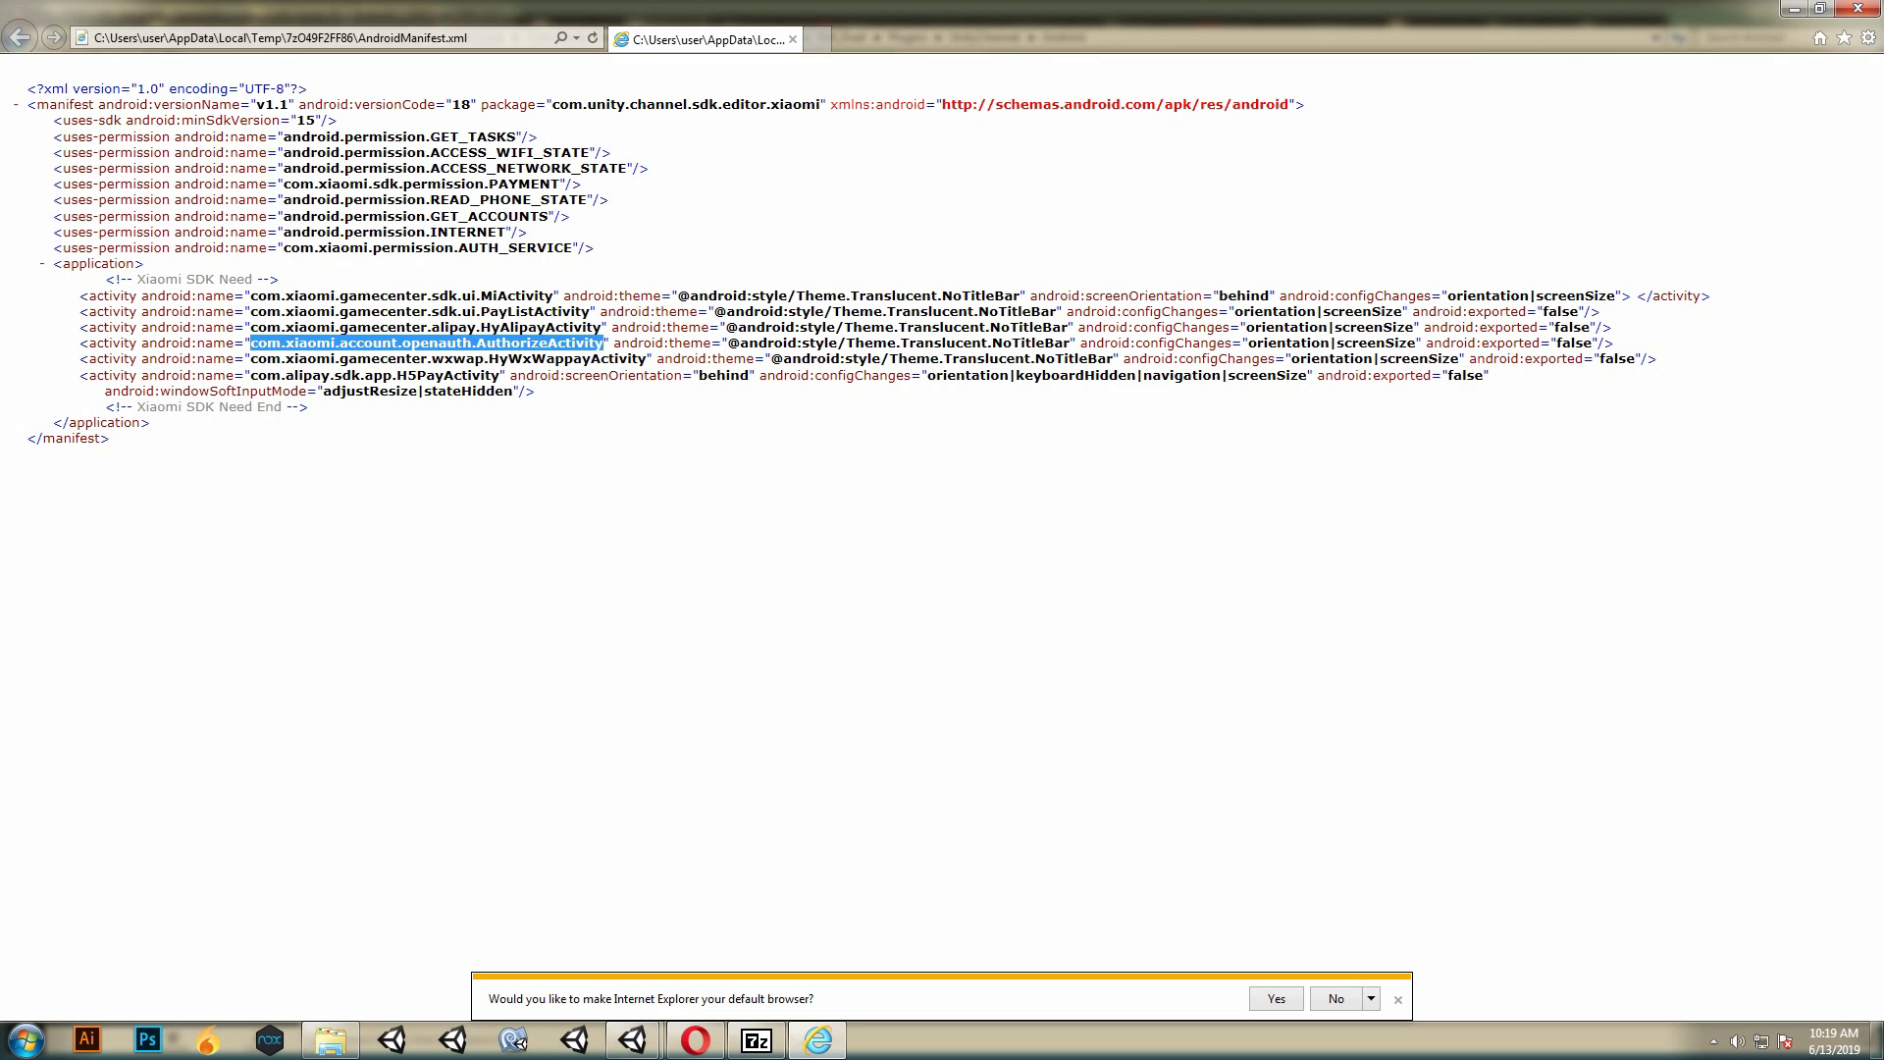
pyautogui.moveTo(250, 359); pyautogui.dragTo(647, 358)
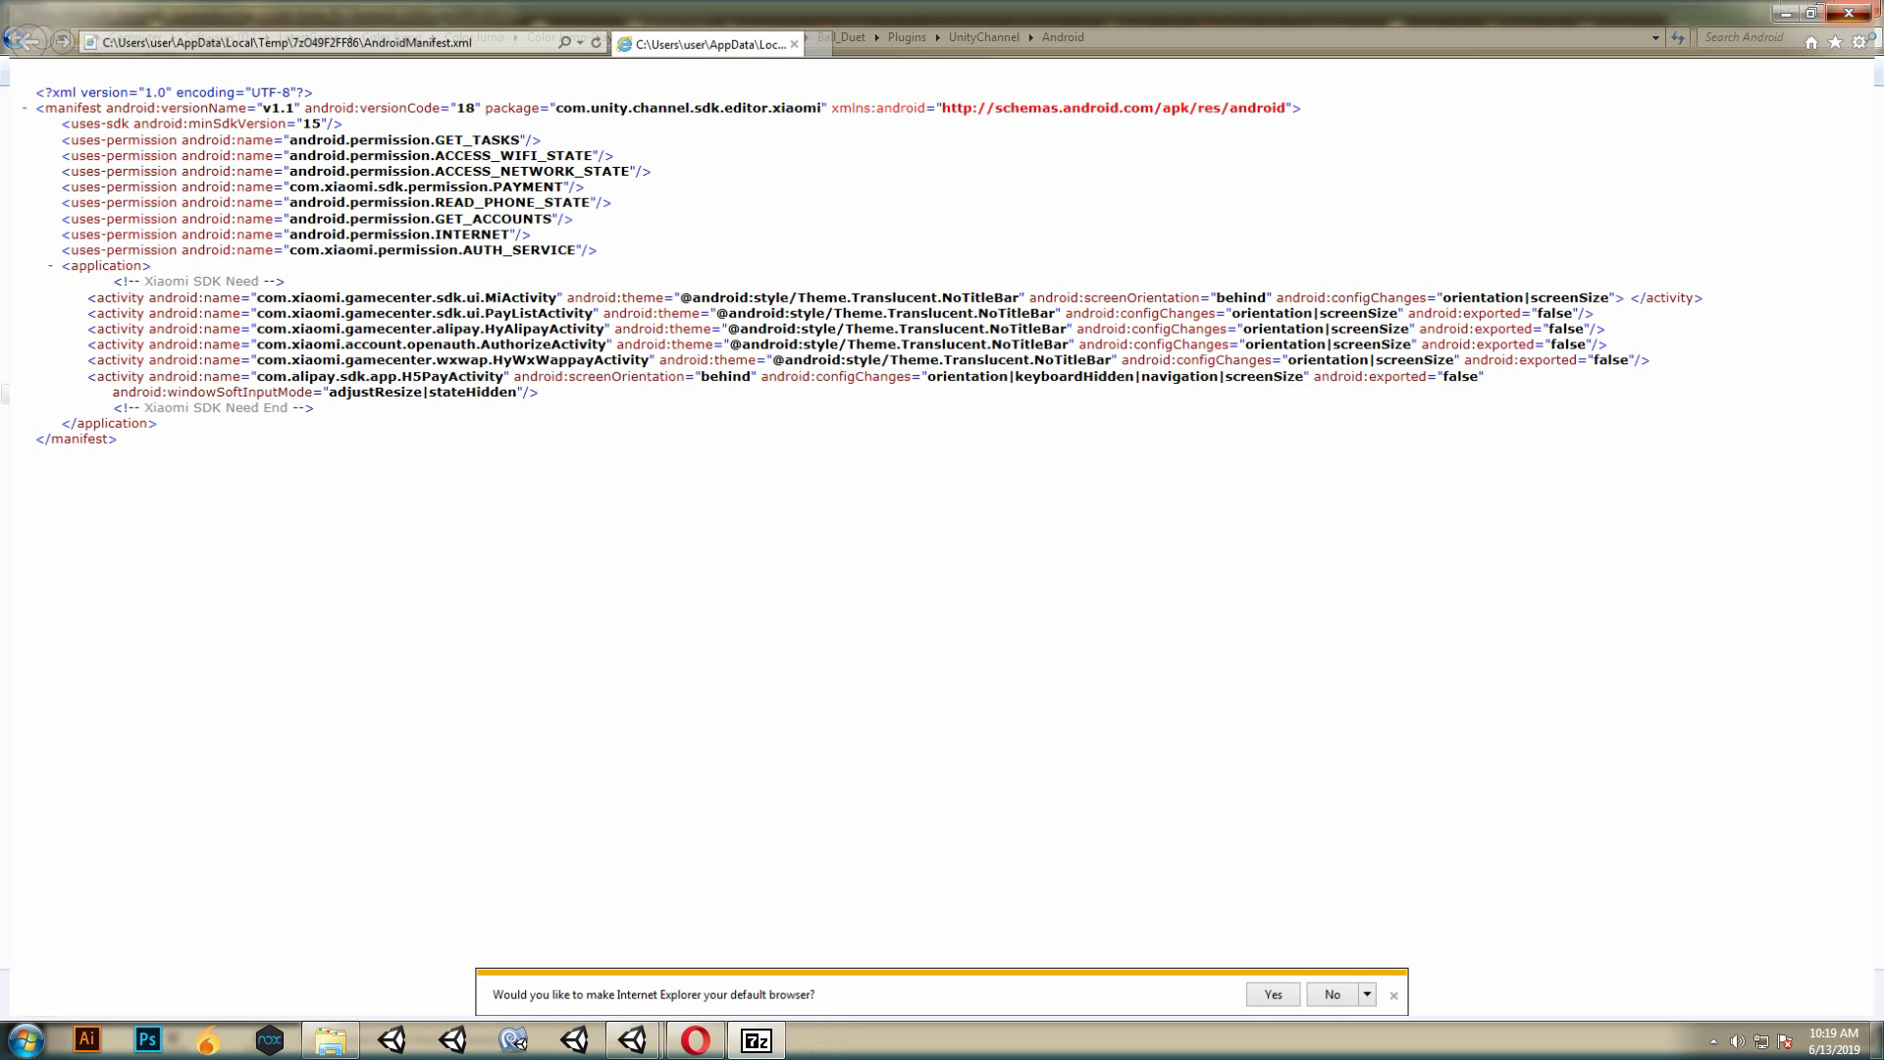
pyautogui.hotkey('alt', 'F4')
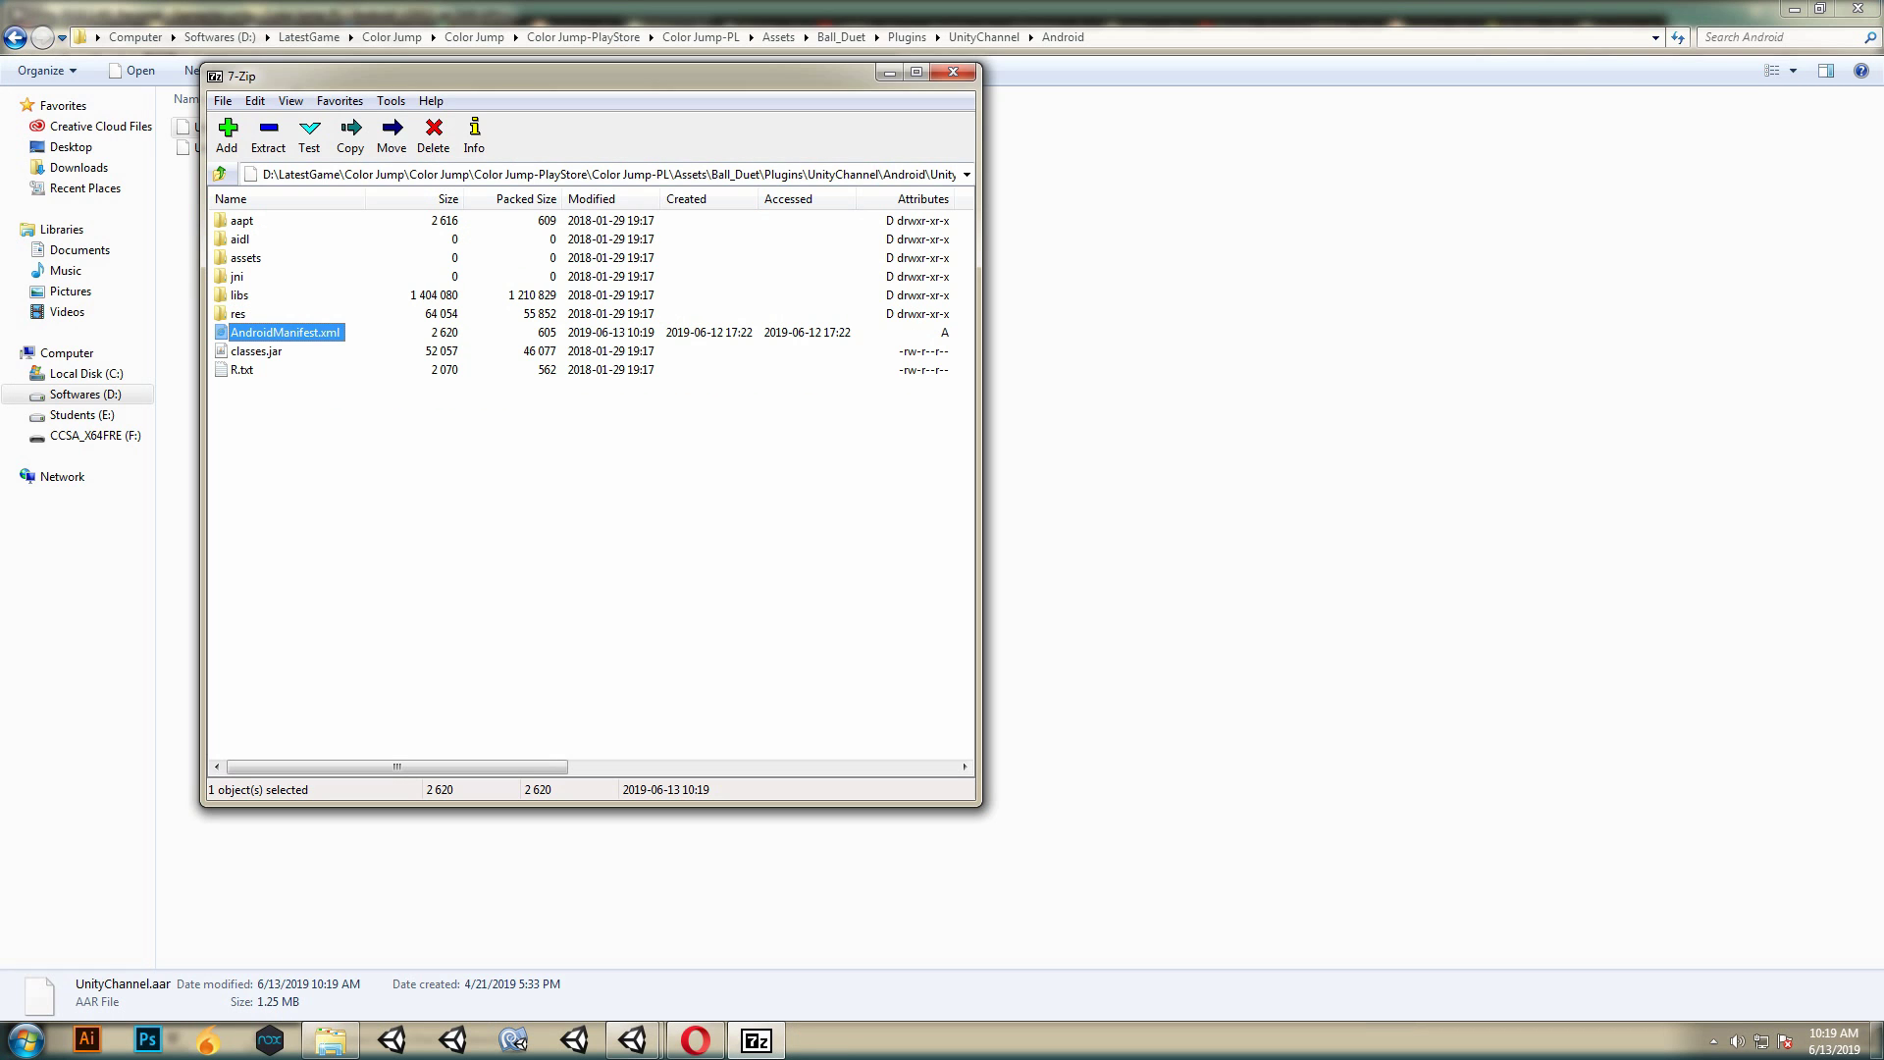
pyautogui.press('Return')
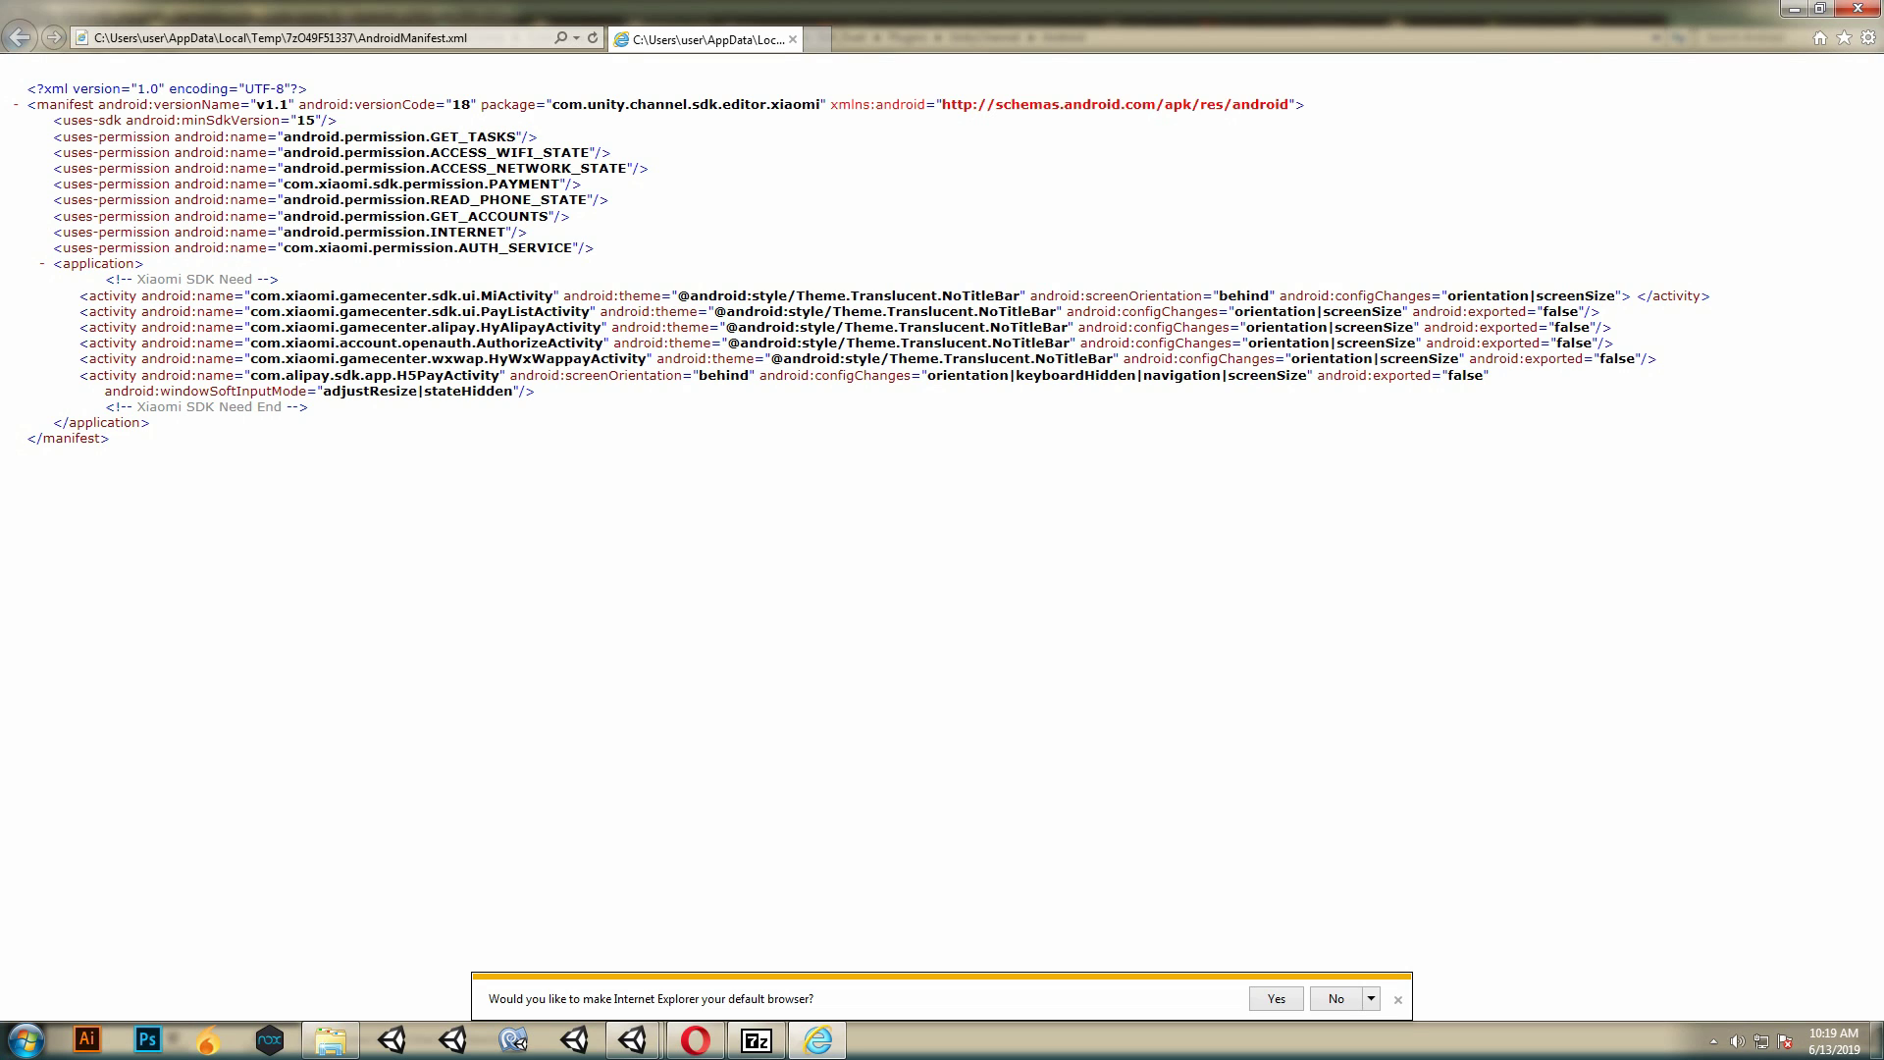
pyautogui.hotkey('alt', 'F4')
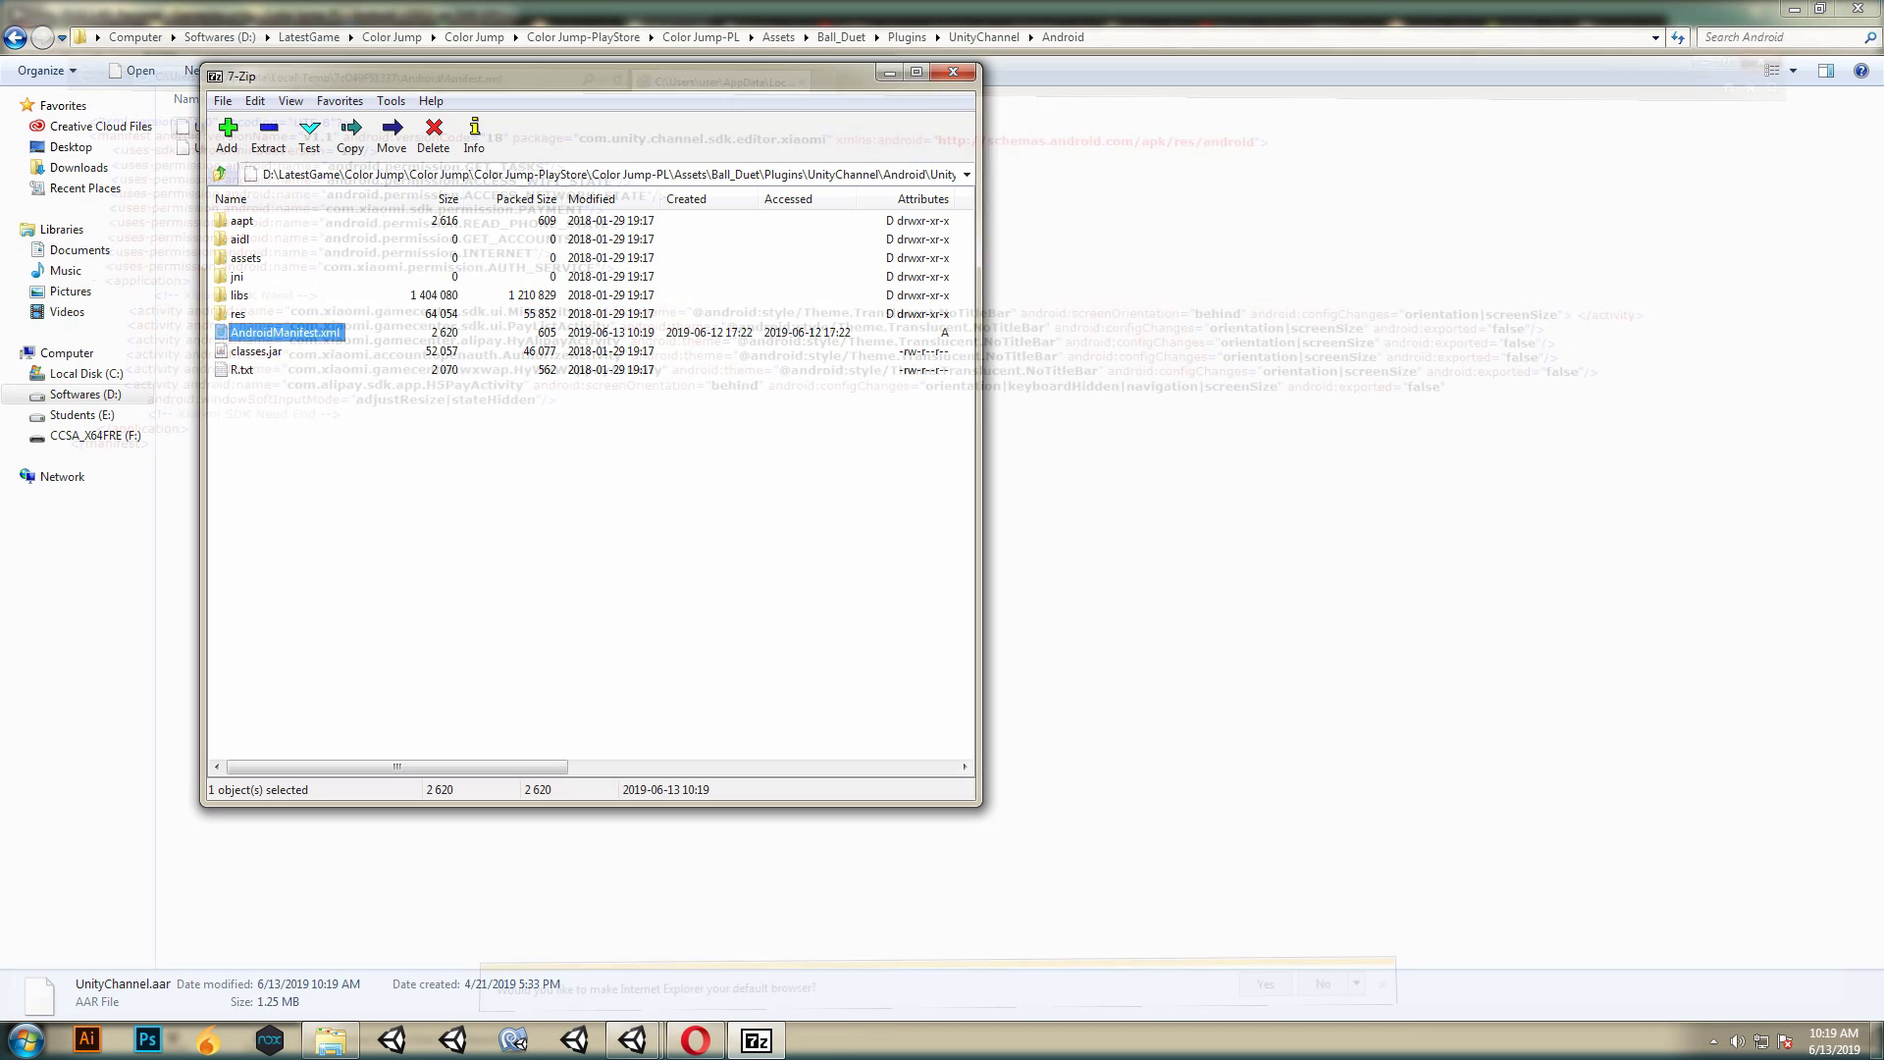
pyautogui.click(953, 72)
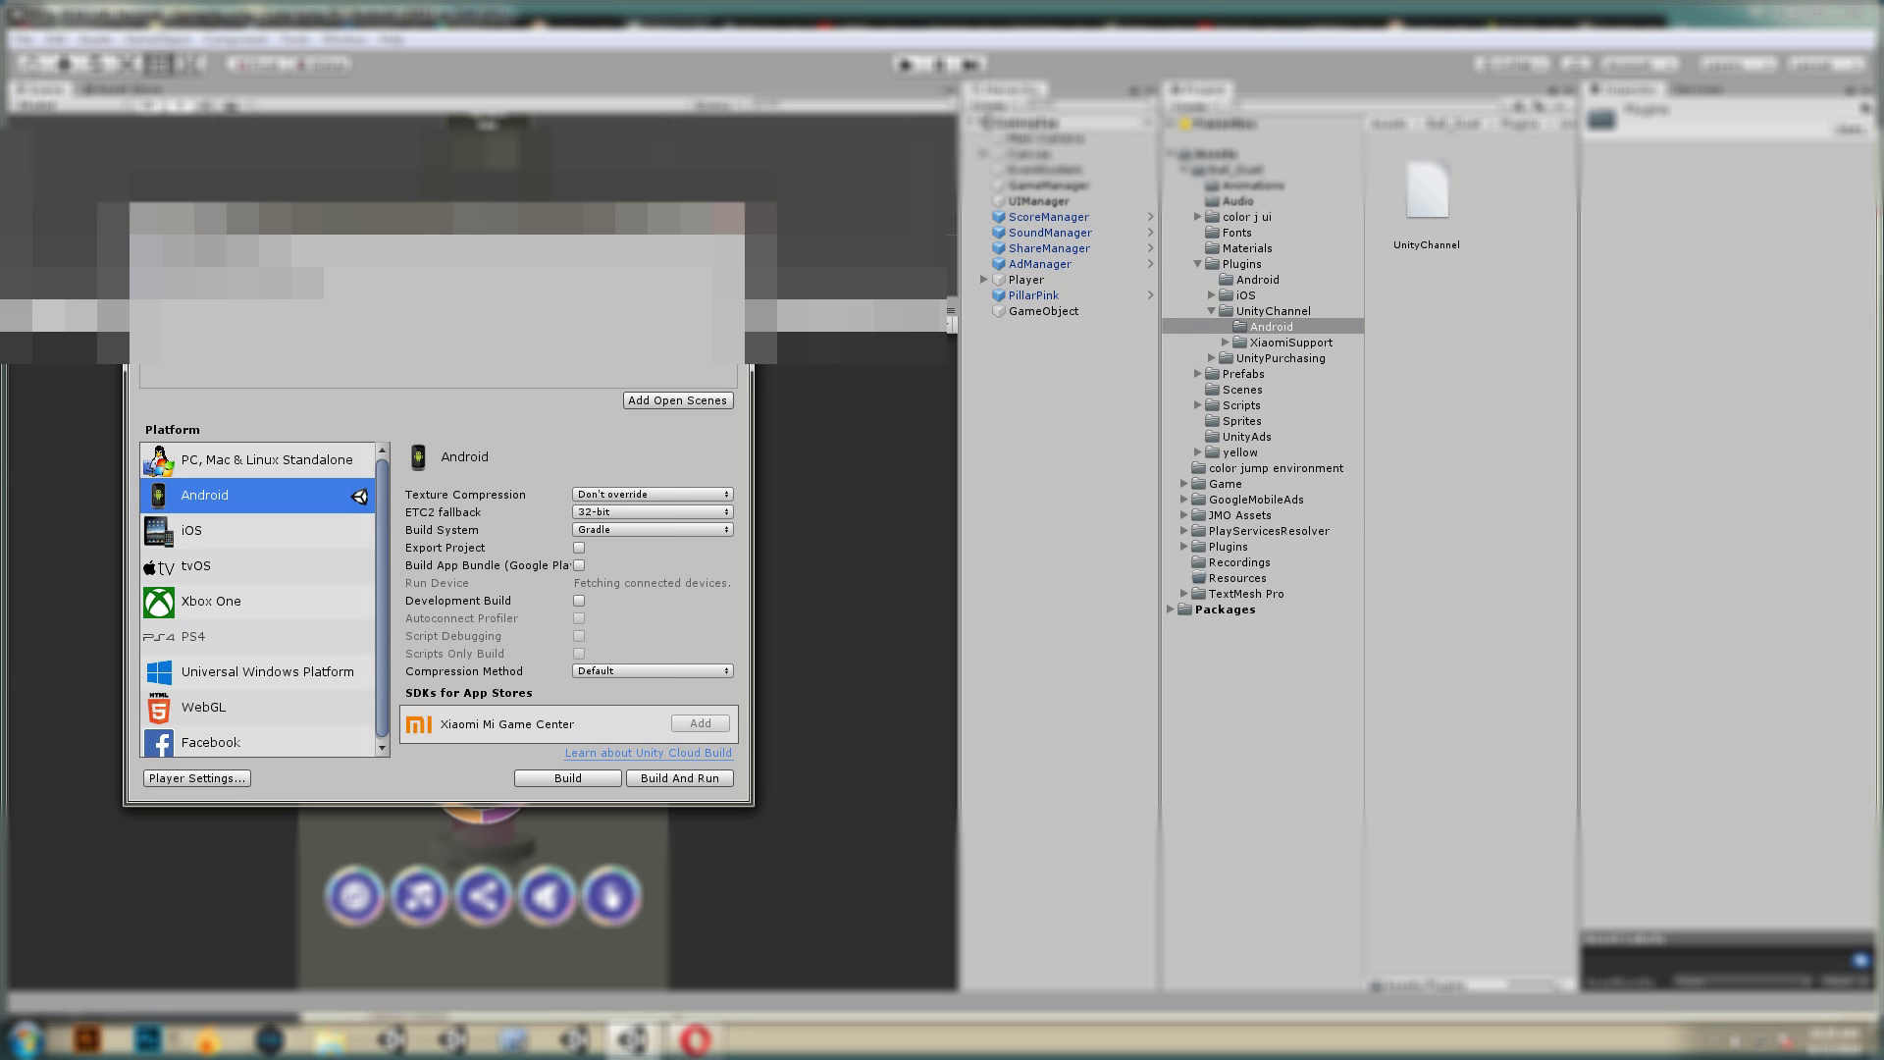
# Build the Android app to colorjump_v1.1.apk.
pyautogui.click(568, 778)
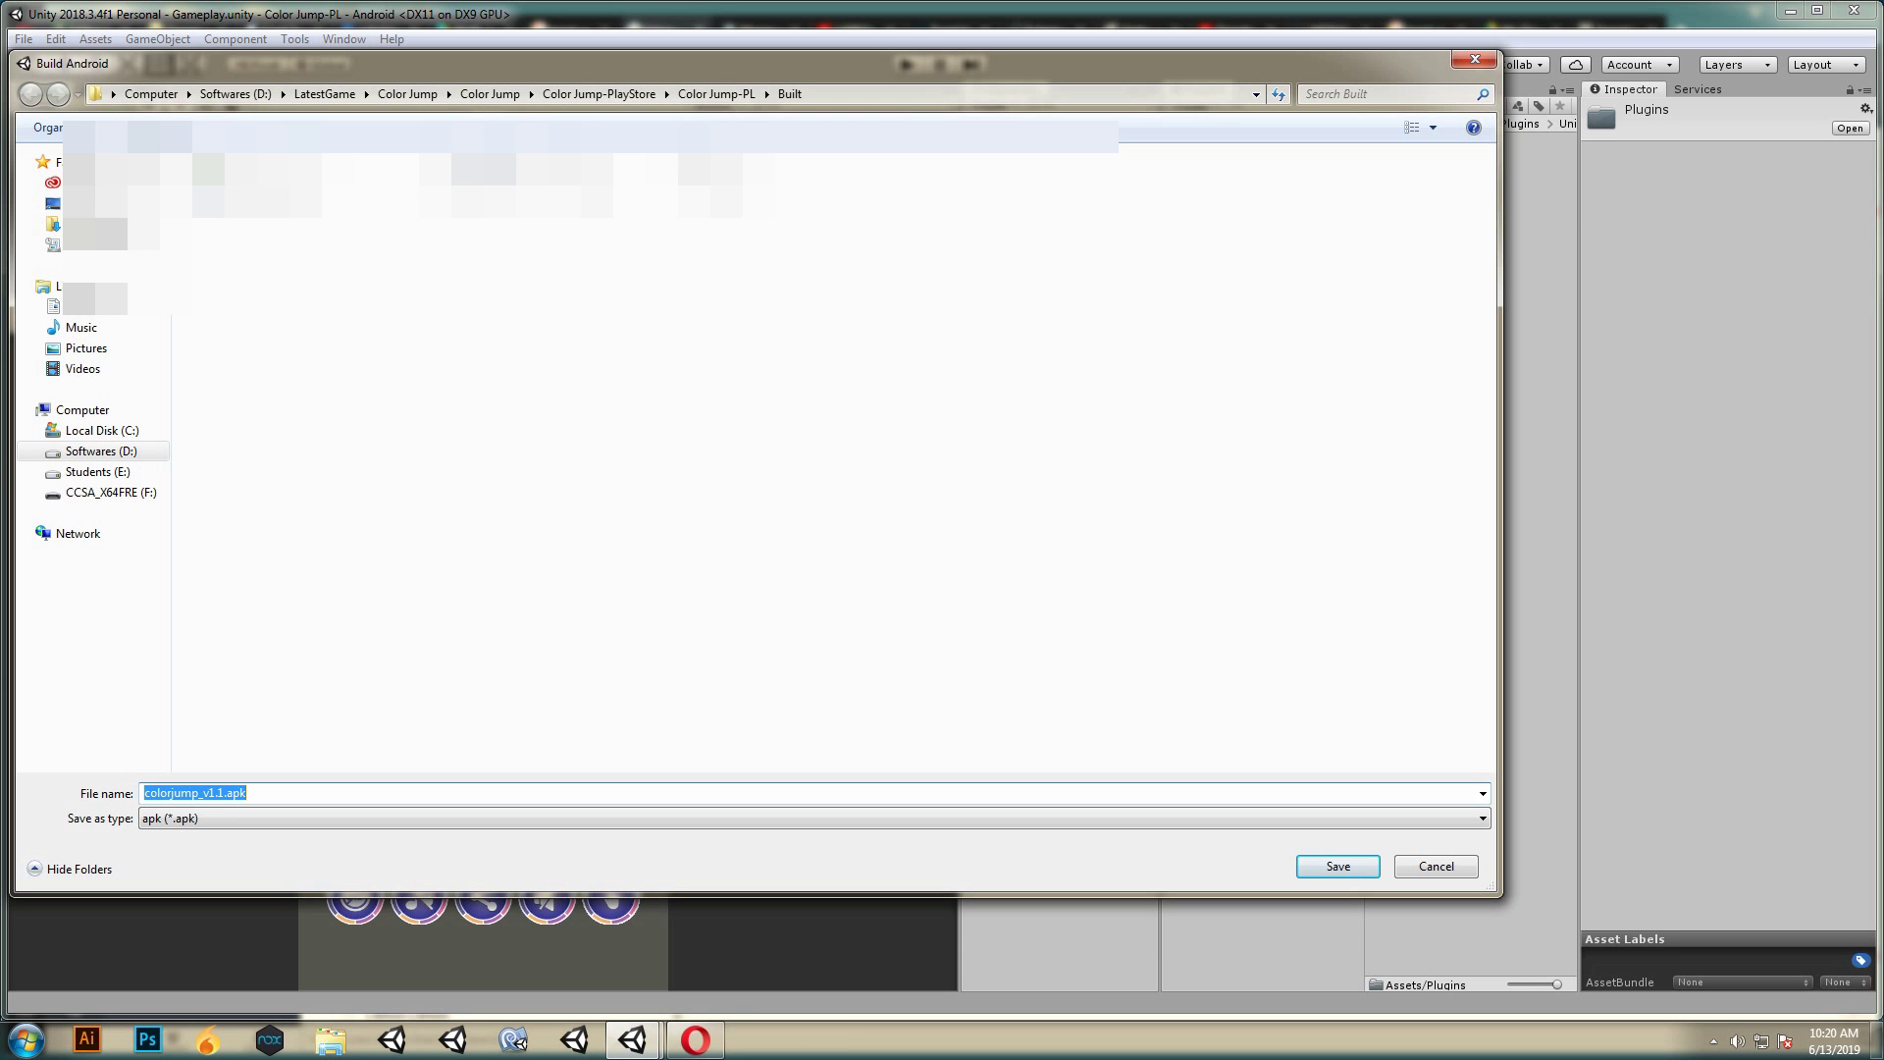
pyautogui.press('Return')
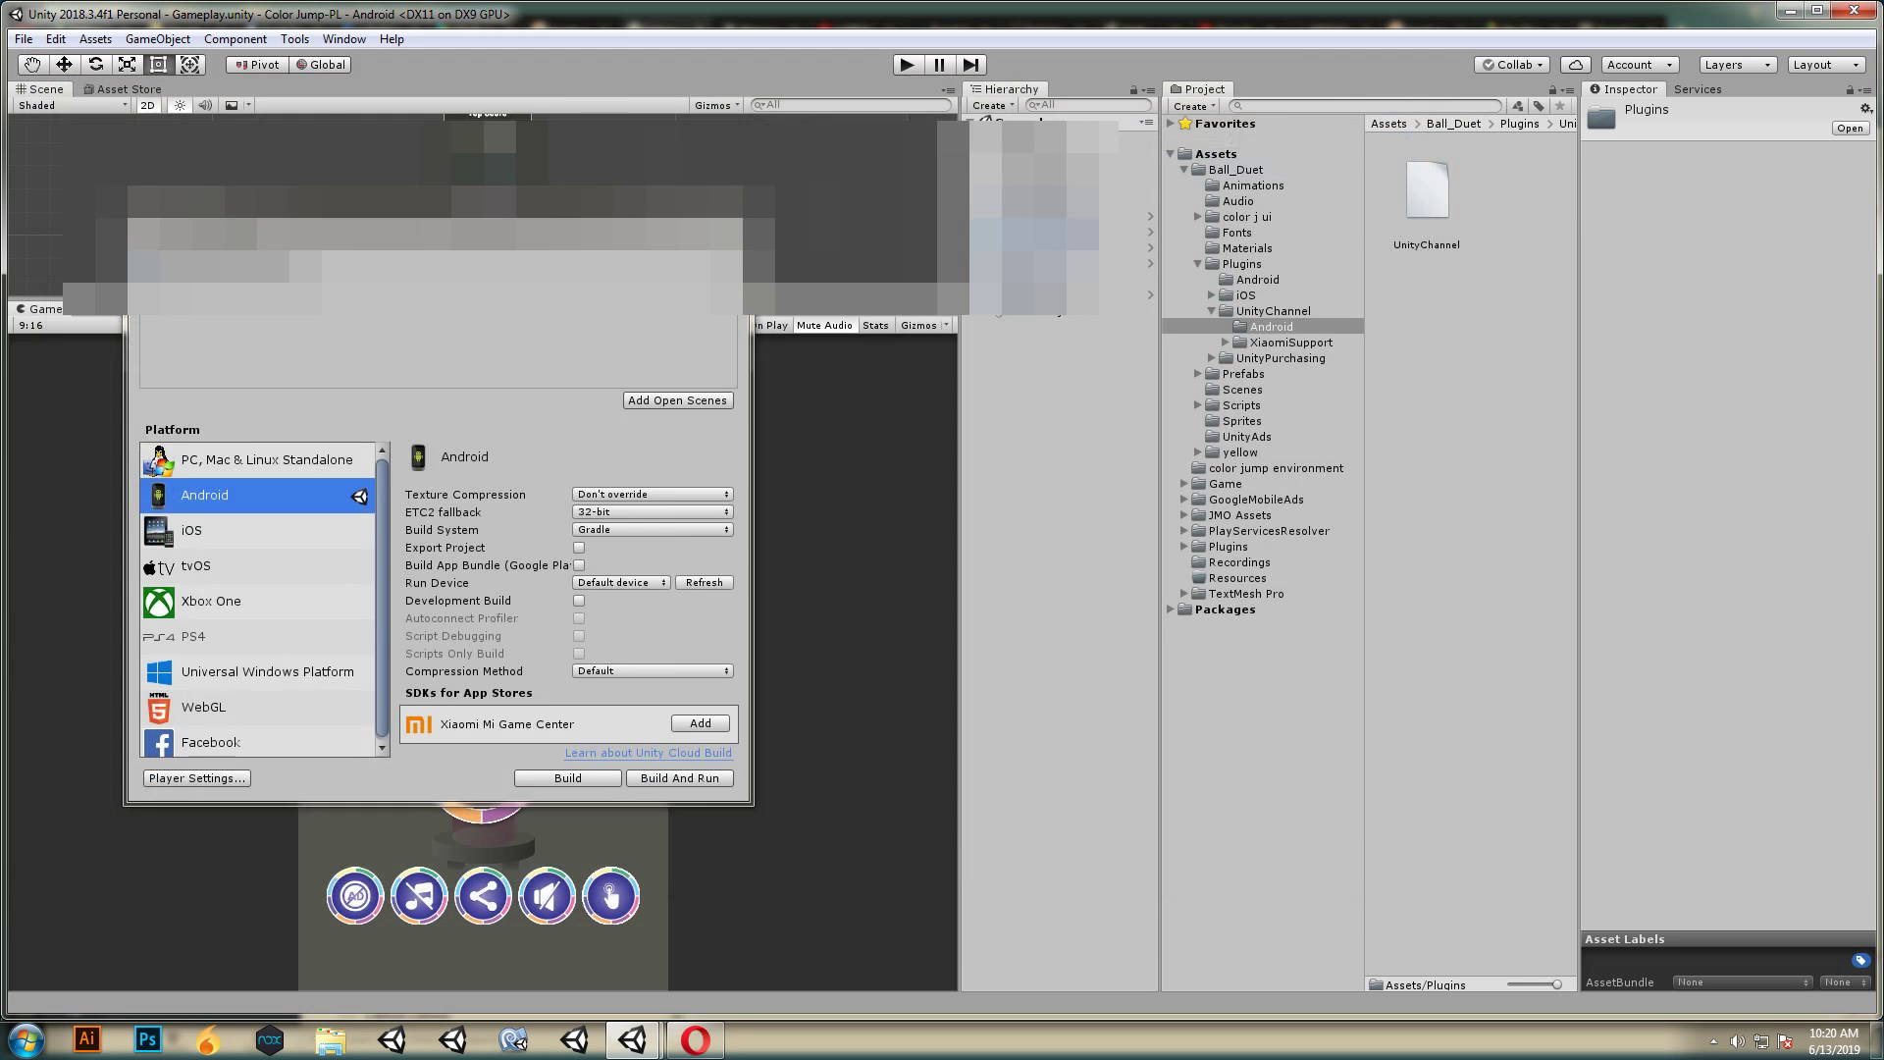
pyautogui.click(260, 183)
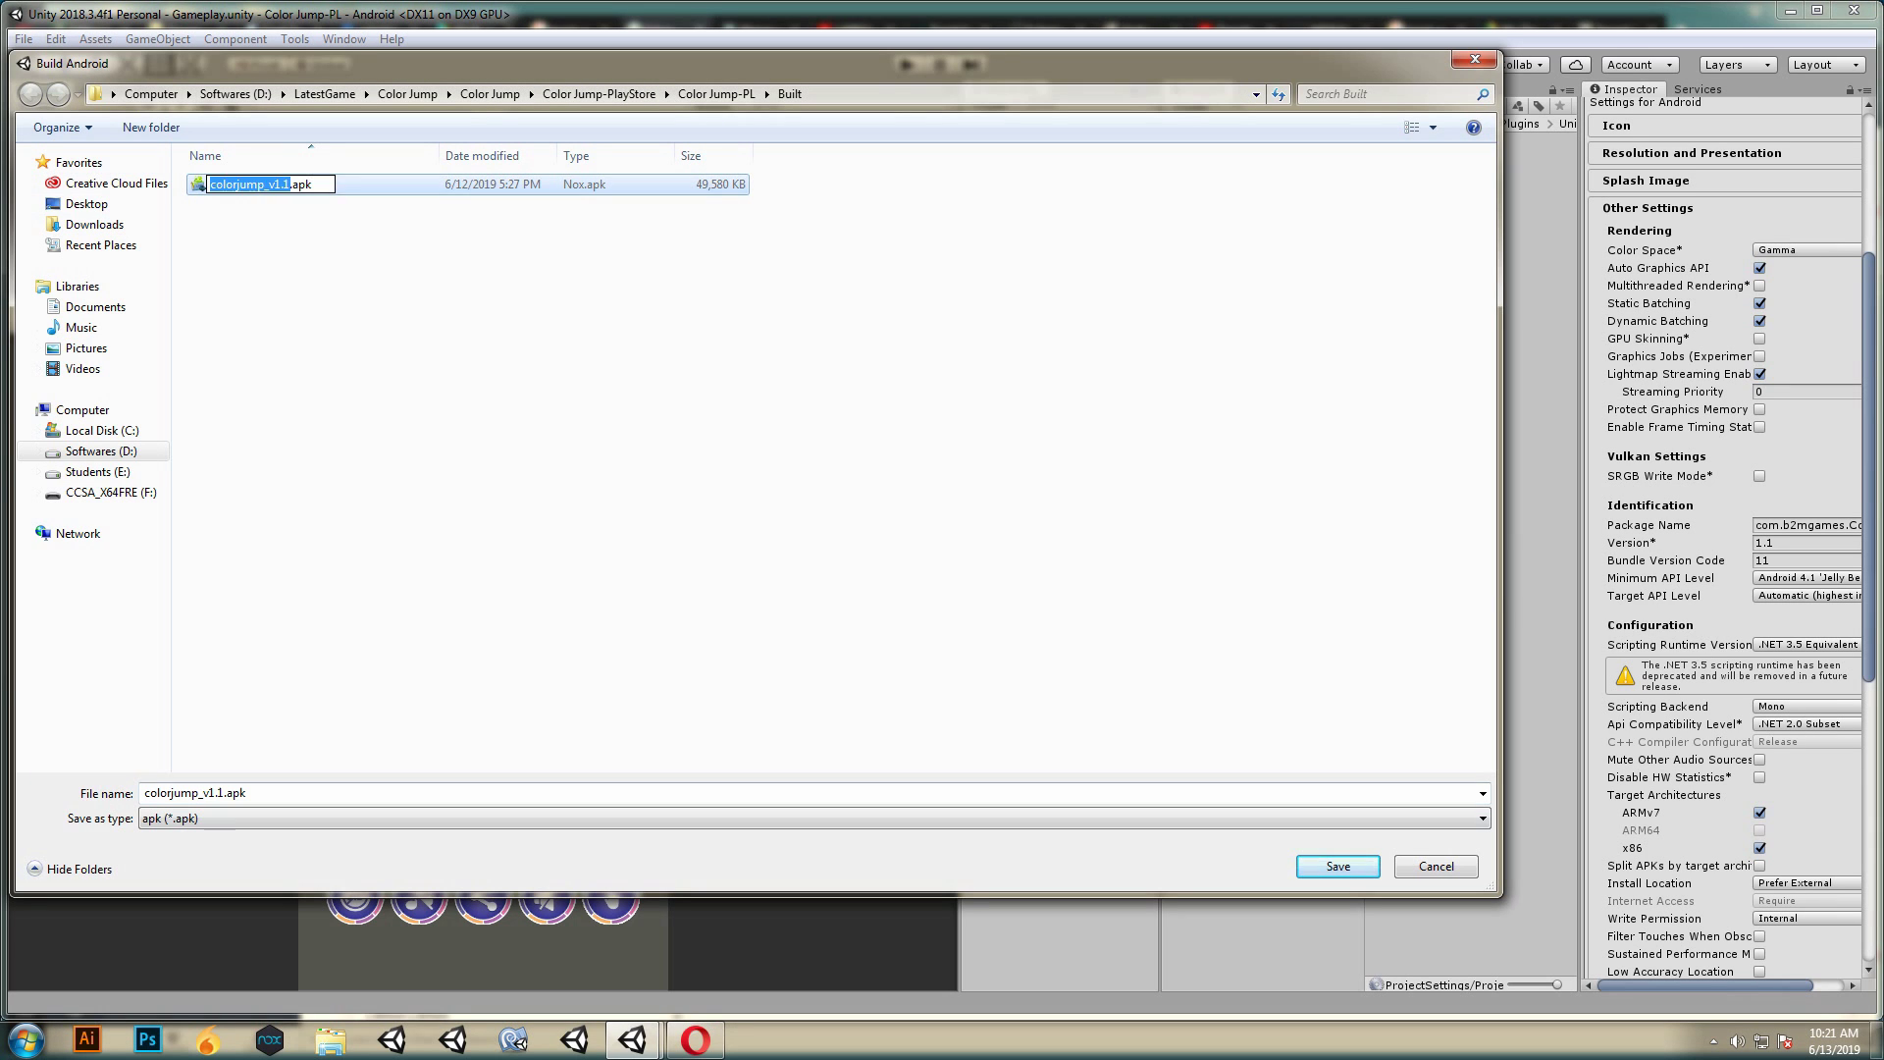
pyautogui.click(1315, 867)
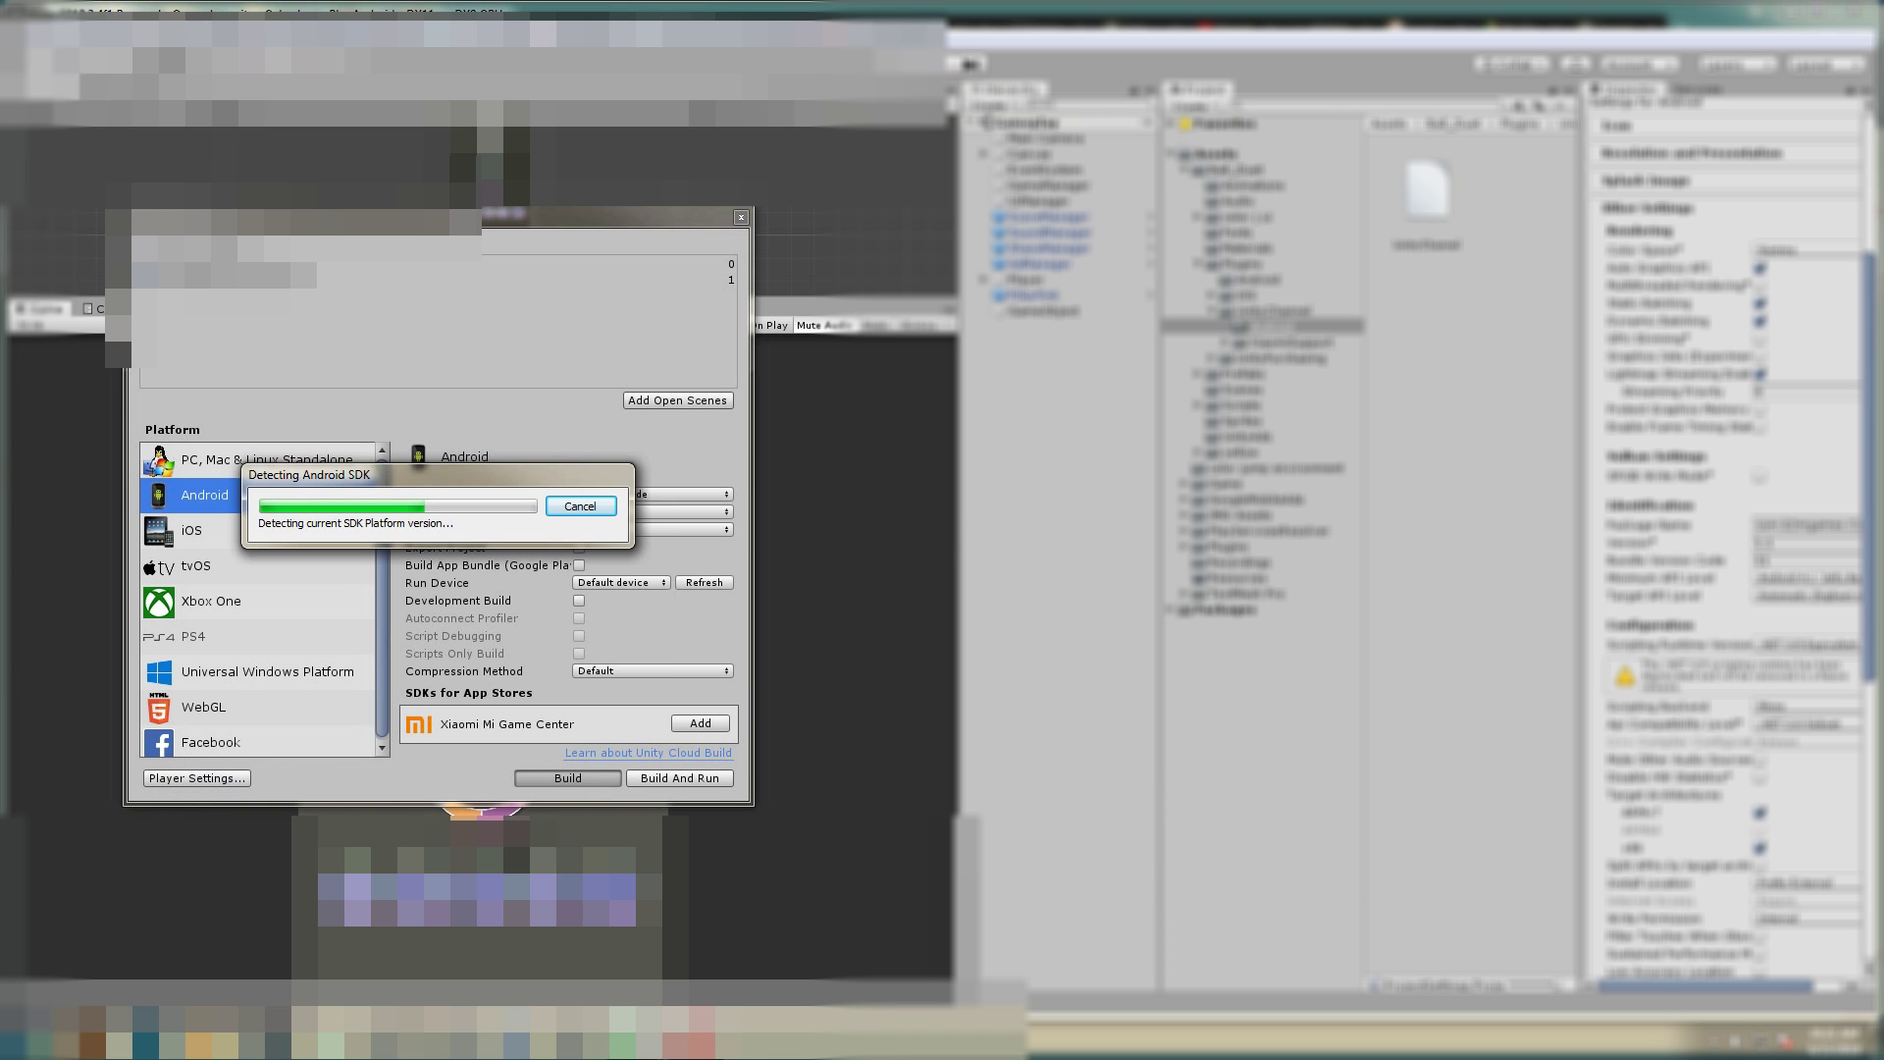